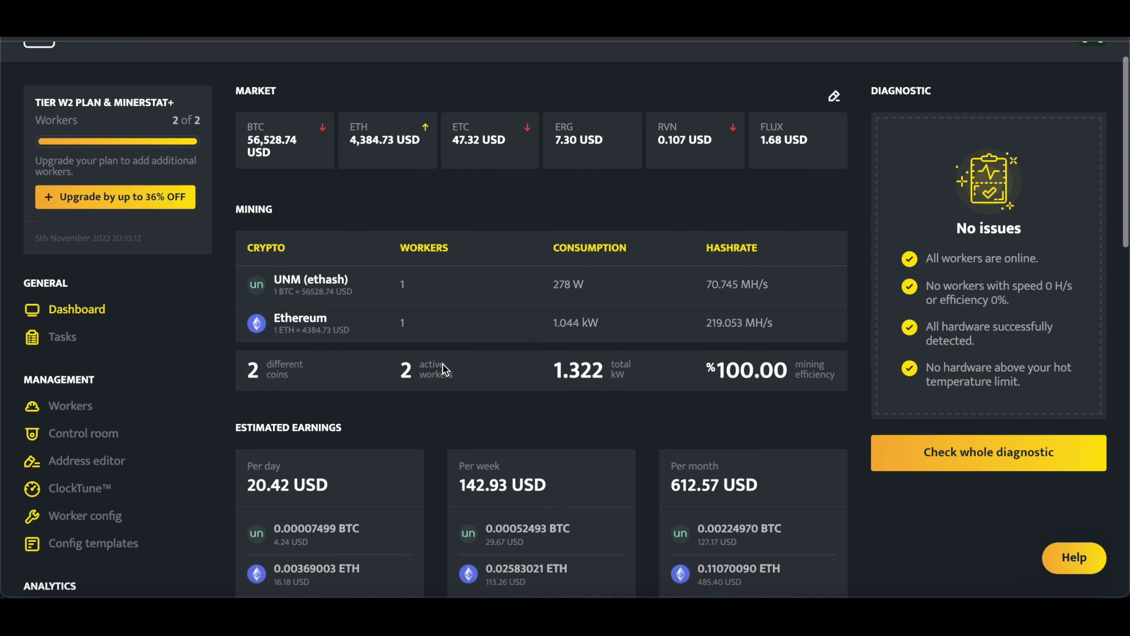
- Go to the Scheduler page listing the SHIBA, RVN and ATOM T-Rex profiles
{"action": "scroll", "coordinate": [443, 363], "scroll_direction": "up", "scroll_amount": 3}
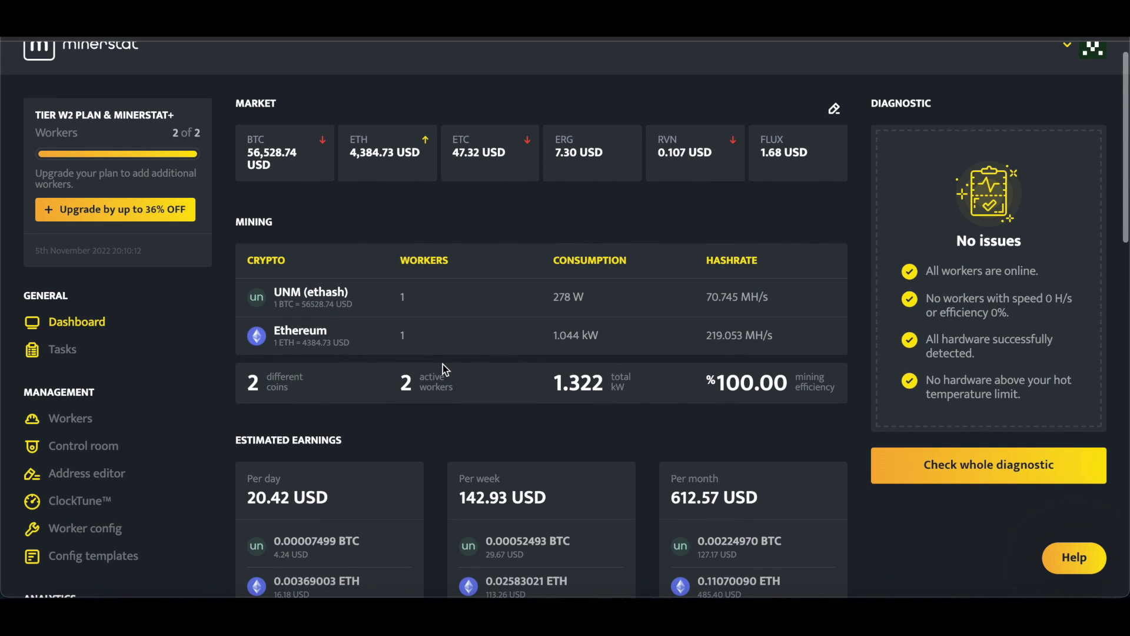
{"action": "scroll", "coordinate": [499, 368], "scroll_direction": "down", "scroll_amount": 4}
{"action": "scroll", "coordinate": [500, 369], "scroll_direction": "down", "scroll_amount": 3}
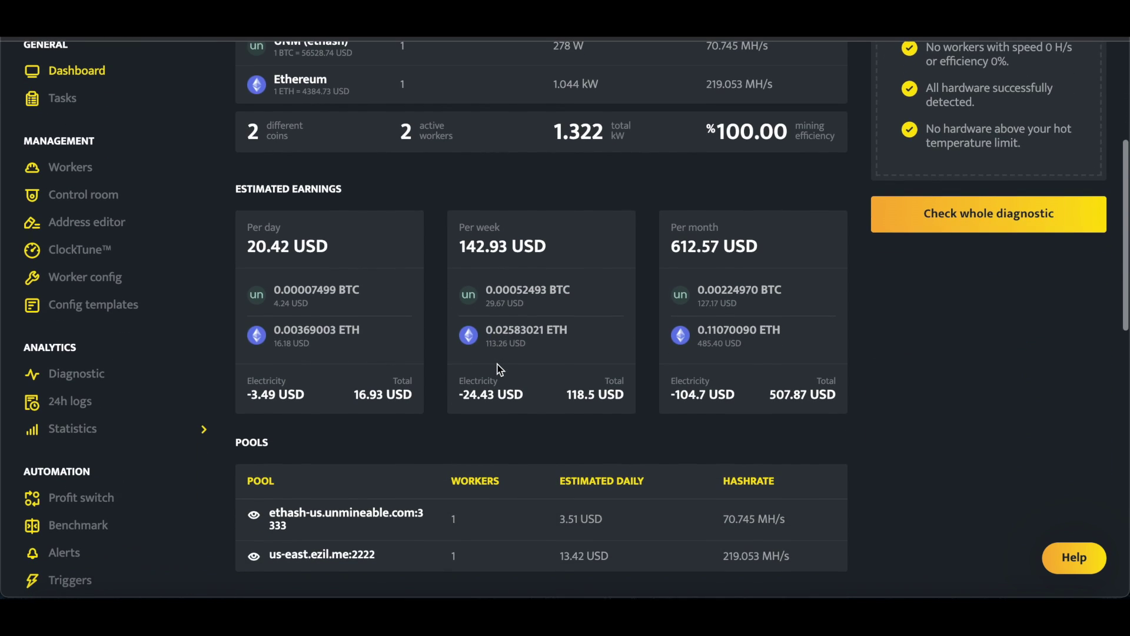
{"action": "scroll", "coordinate": [147, 212], "scroll_direction": "up", "scroll_amount": 4}
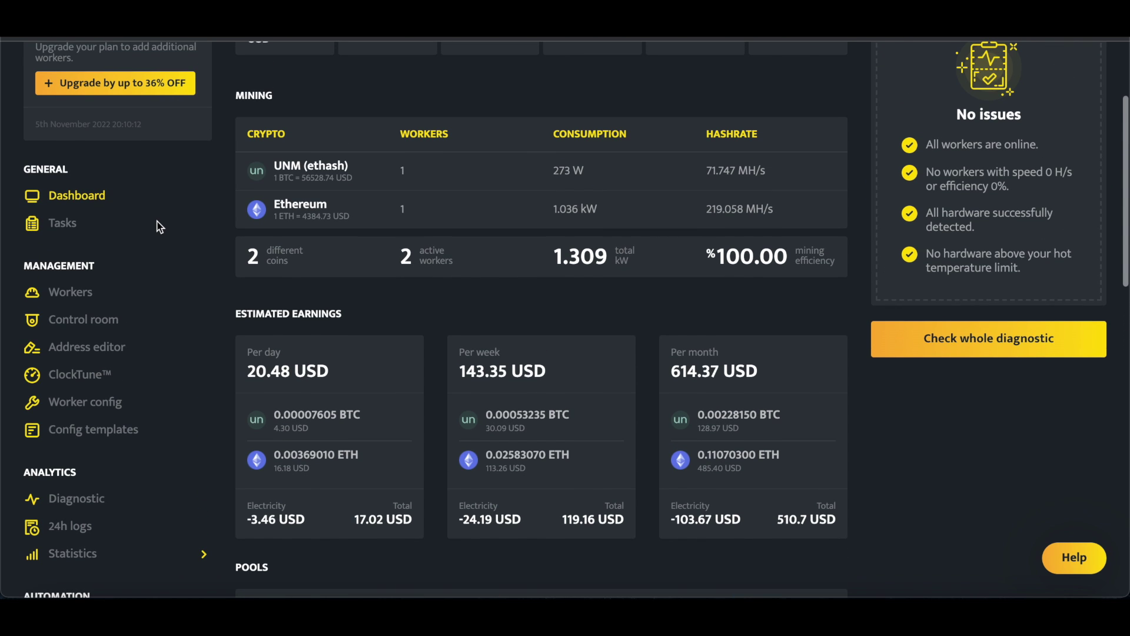
{"action": "scroll", "coordinate": [147, 282], "scroll_direction": "down", "scroll_amount": 4}
{"action": "scroll", "coordinate": [152, 284], "scroll_direction": "down", "scroll_amount": 5}
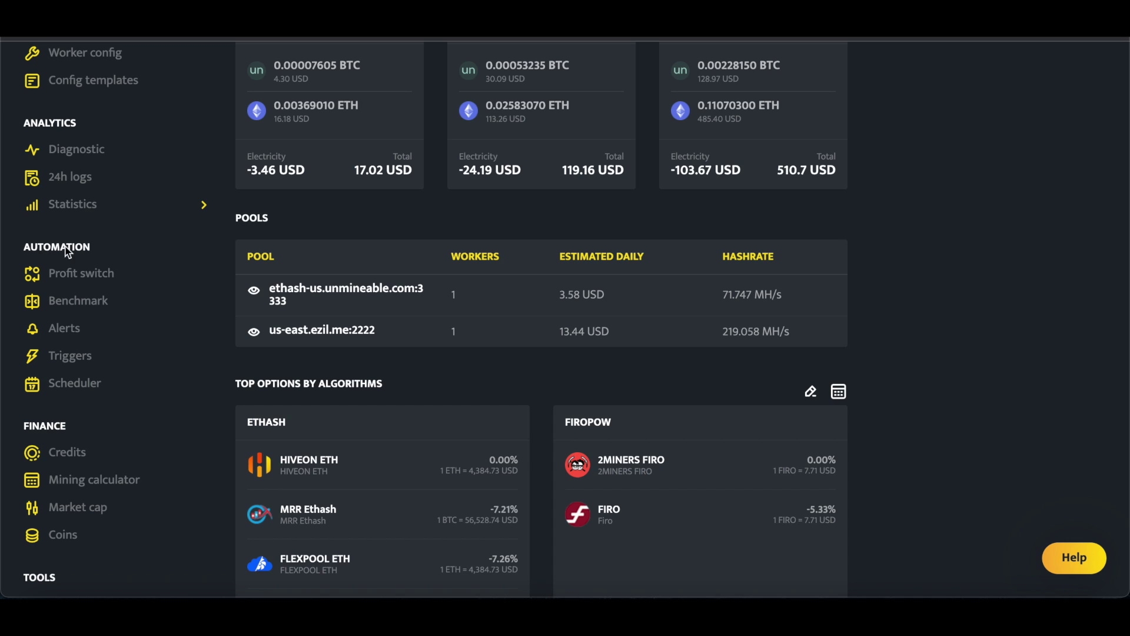
{"action": "left_click", "coordinate": [71, 384]}
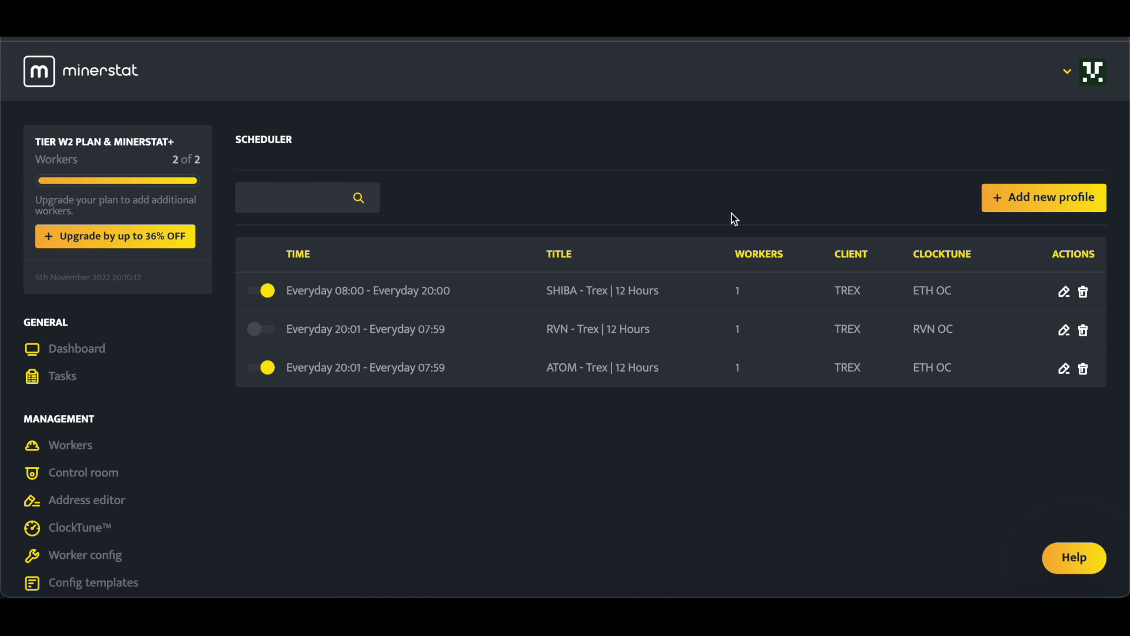
- Start a new scheduler profile targeting the 2x3060 worker
{"action": "left_click", "coordinate": [1027, 203]}
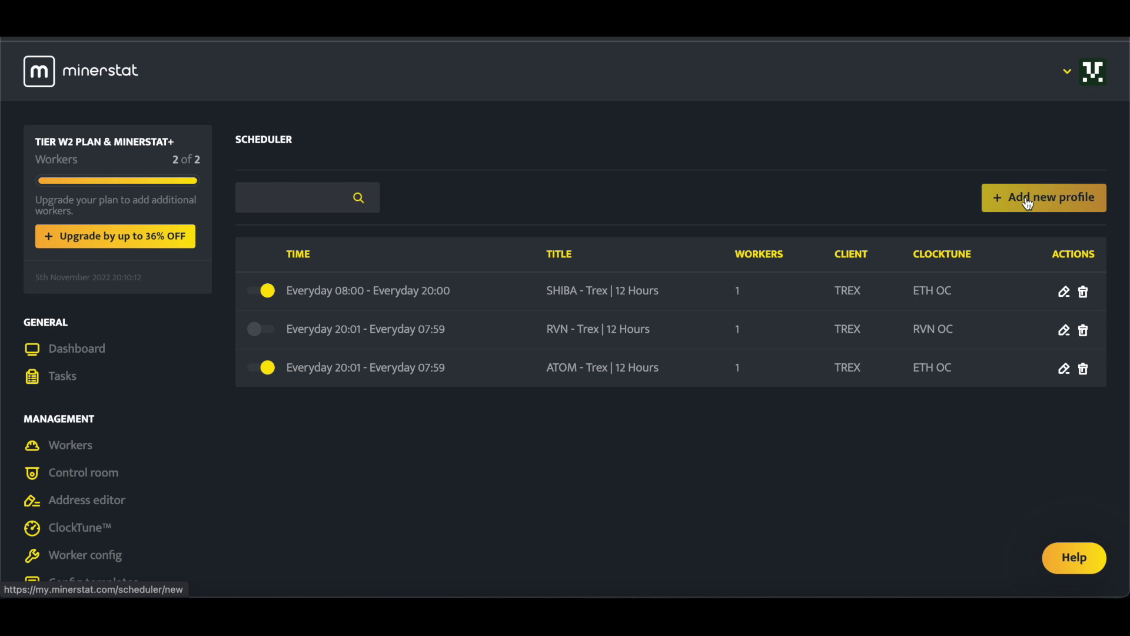
{"action": "scroll", "coordinate": [686, 281], "scroll_direction": "down", "scroll_amount": 2}
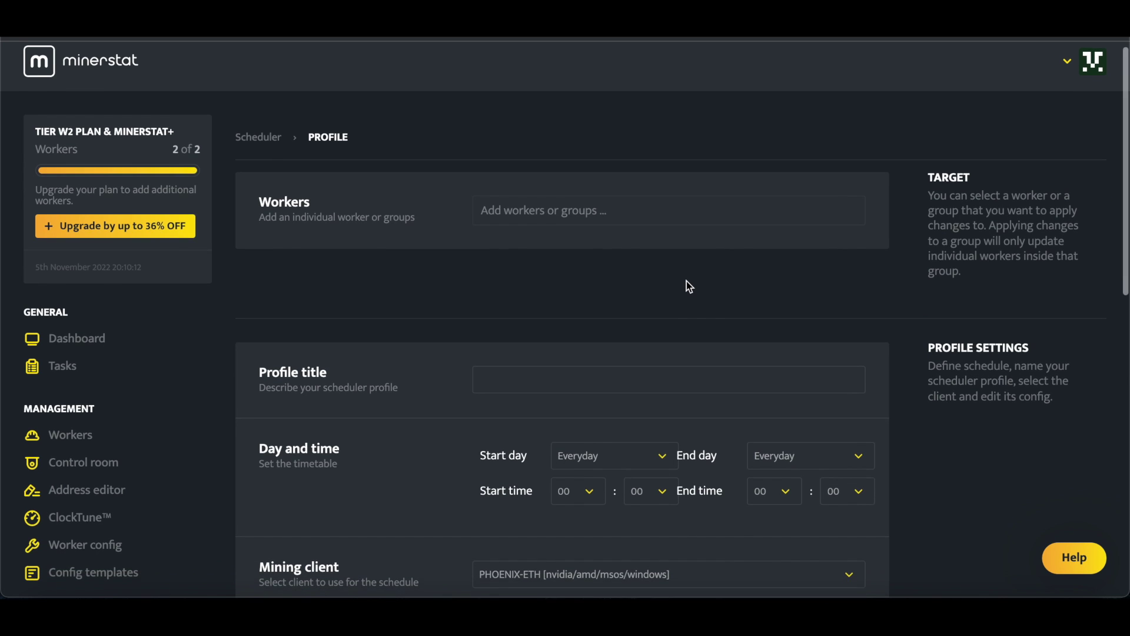
{"action": "left_click", "coordinate": [524, 138]}
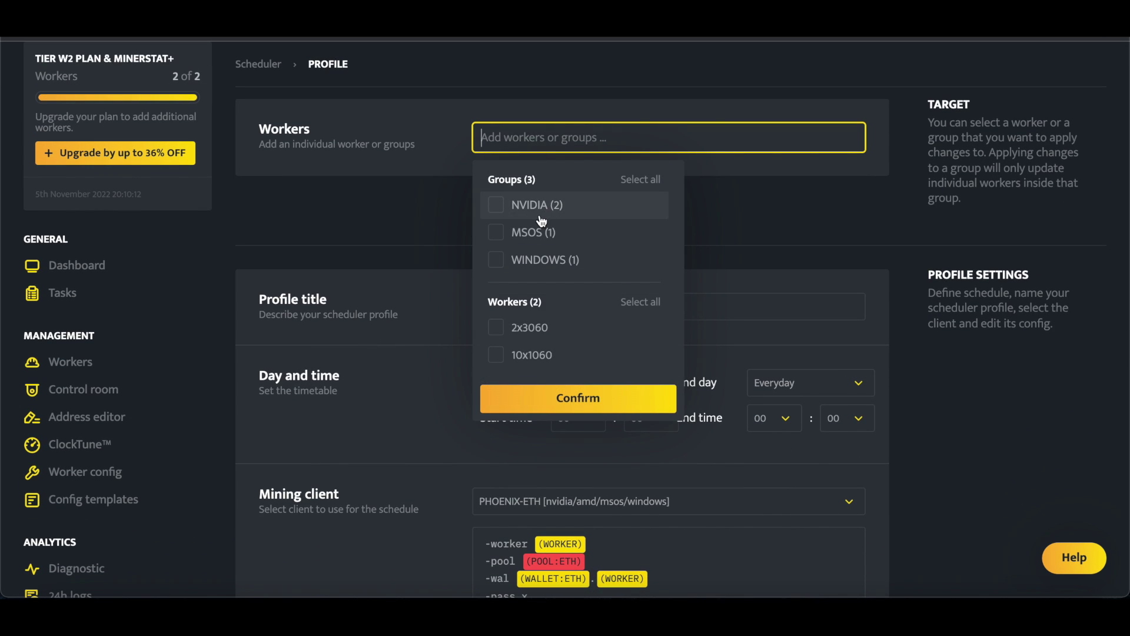
{"action": "scroll", "coordinate": [543, 298], "scroll_direction": "down", "scroll_amount": 1}
{"action": "left_click", "coordinate": [530, 278]}
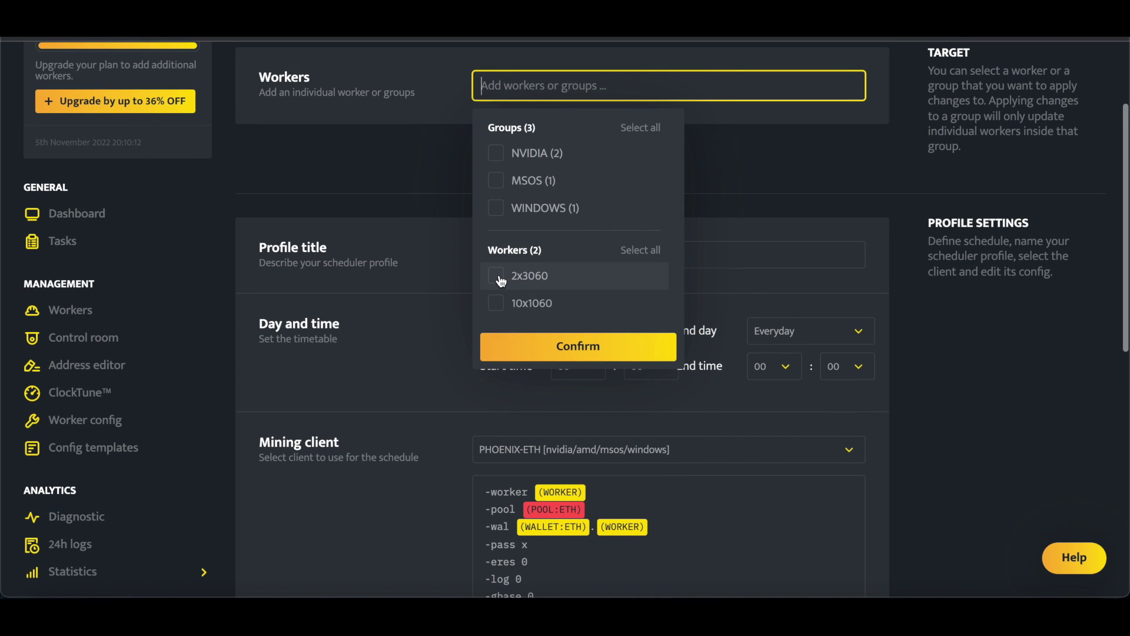
{"action": "left_click", "coordinate": [565, 343]}
- Set the timetable to run Monday to Wednesday, keeping the start hour at 00
{"action": "scroll", "coordinate": [472, 219], "scroll_direction": "down", "scroll_amount": 2}
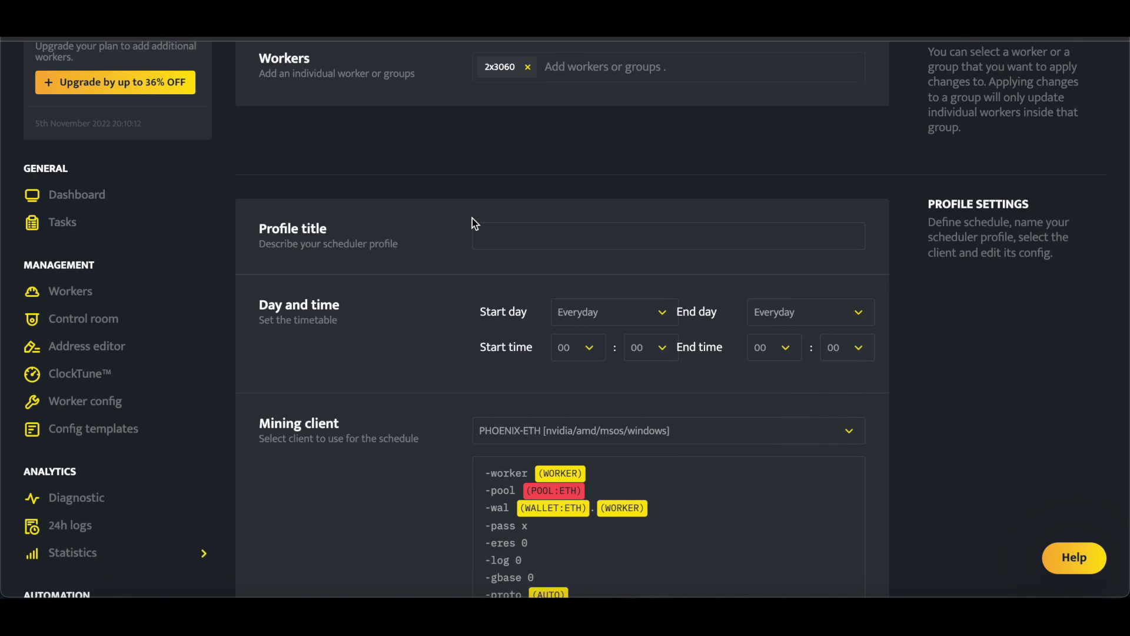
{"action": "scroll", "coordinate": [475, 220], "scroll_direction": "down", "scroll_amount": 1}
{"action": "left_click", "coordinate": [648, 175]}
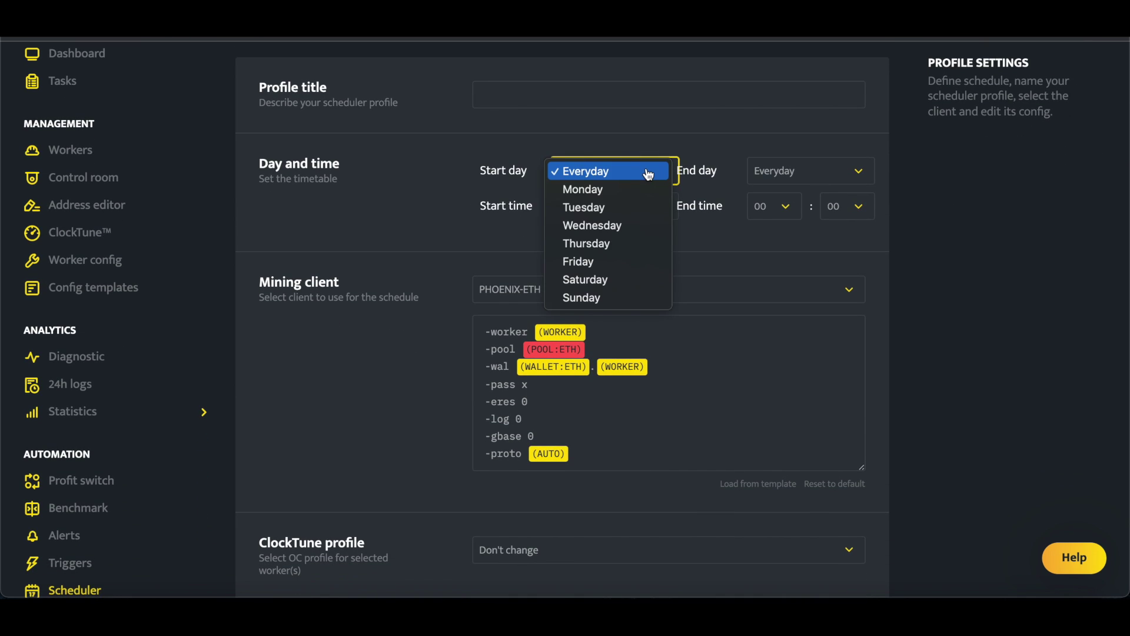
{"action": "left_click", "coordinate": [675, 139]}
{"action": "left_click", "coordinate": [661, 170]}
{"action": "left_click", "coordinate": [600, 195]}
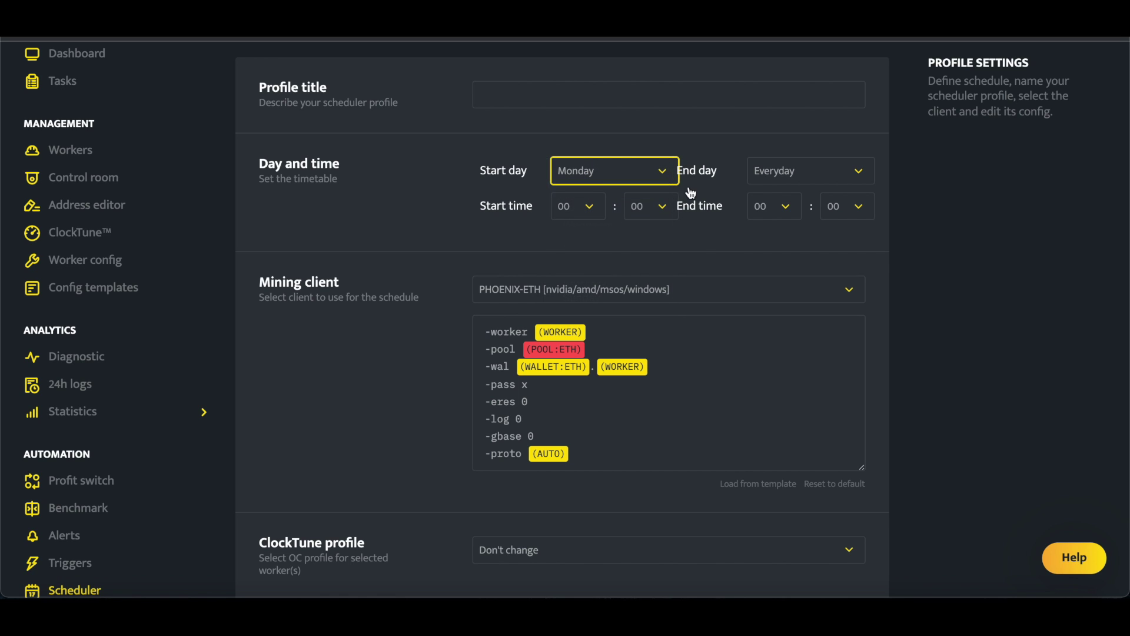
{"action": "left_click", "coordinate": [786, 174]}
{"action": "left_click", "coordinate": [791, 231]}
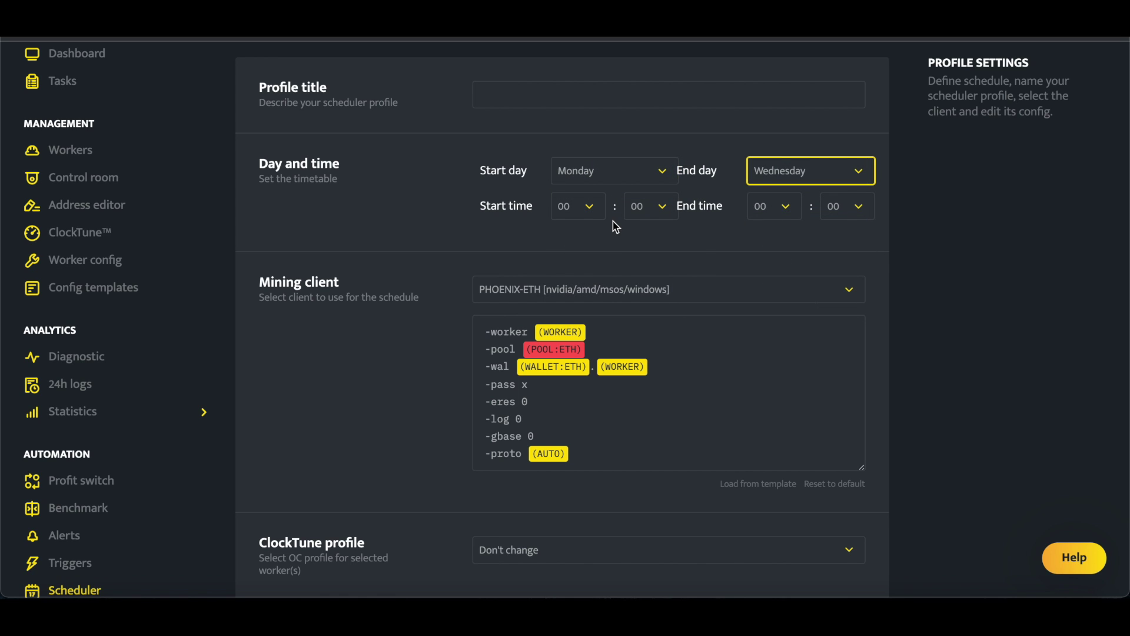
{"action": "left_click", "coordinate": [586, 212]}
{"action": "left_click", "coordinate": [586, 212]}
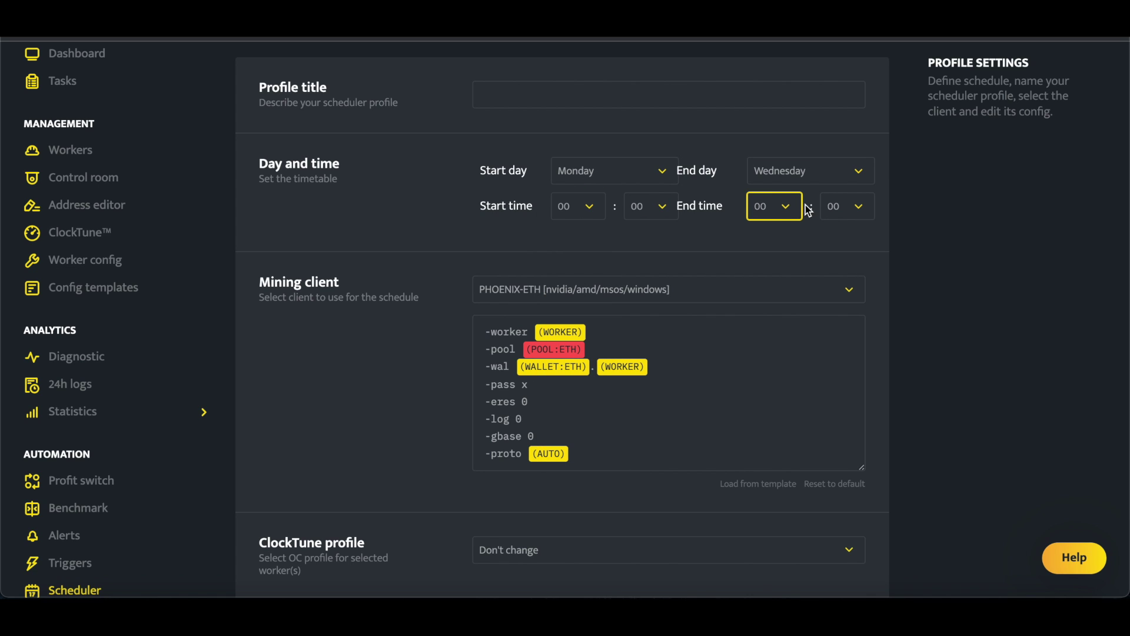
{"action": "scroll", "coordinate": [726, 245], "scroll_direction": "down", "scroll_amount": 2}
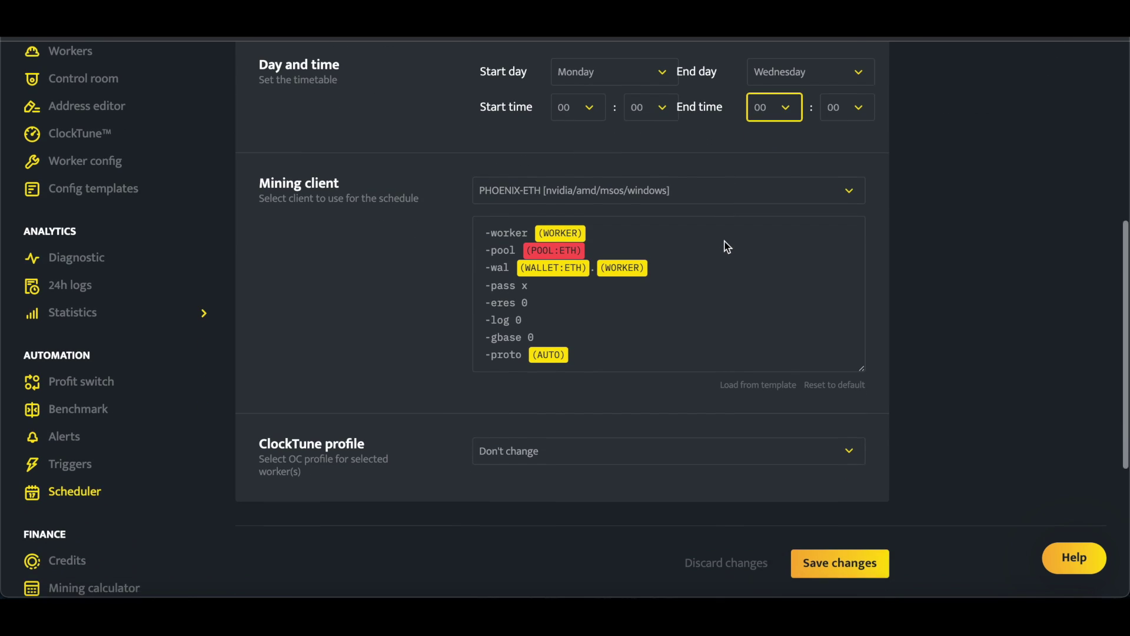
{"action": "left_click", "coordinate": [651, 196]}
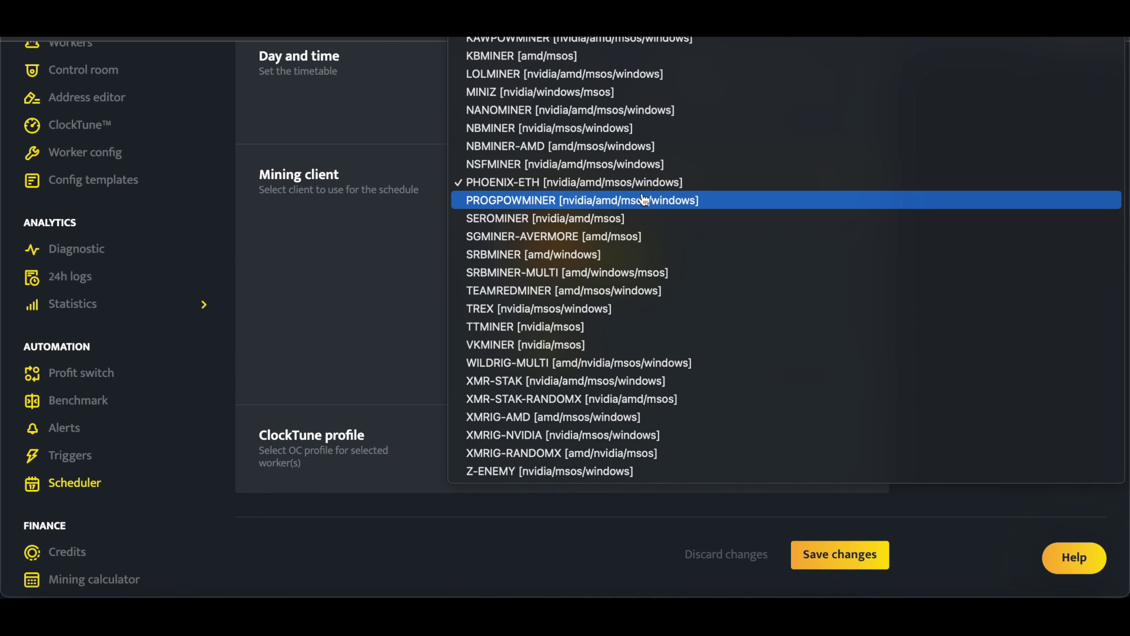
- Choose the TREX mining client and set its user wallet to ETH
{"action": "left_click", "coordinate": [504, 313]}
{"action": "left_click", "coordinate": [557, 222]}
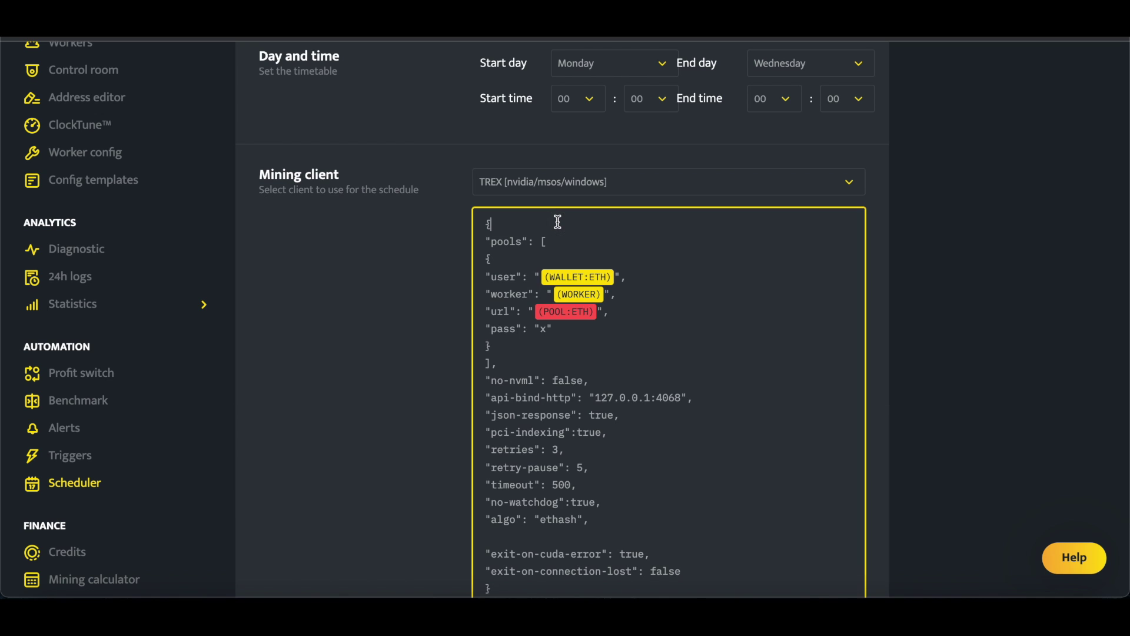
{"action": "left_click", "coordinate": [589, 276]}
{"action": "scroll", "coordinate": [596, 371], "scroll_direction": "down", "scroll_amount": 2}
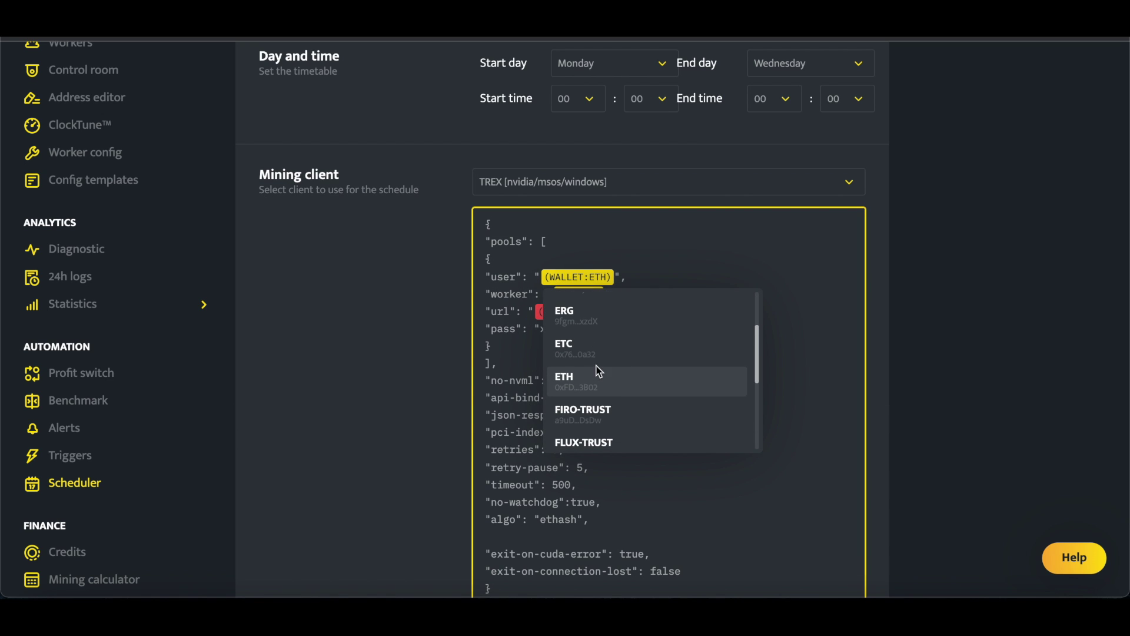
{"action": "left_click", "coordinate": [586, 379]}
- Point the config's pool URL to ETHERMINE-ETH and edit the pass value
{"action": "scroll", "coordinate": [588, 294], "scroll_direction": "down", "scroll_amount": 1}
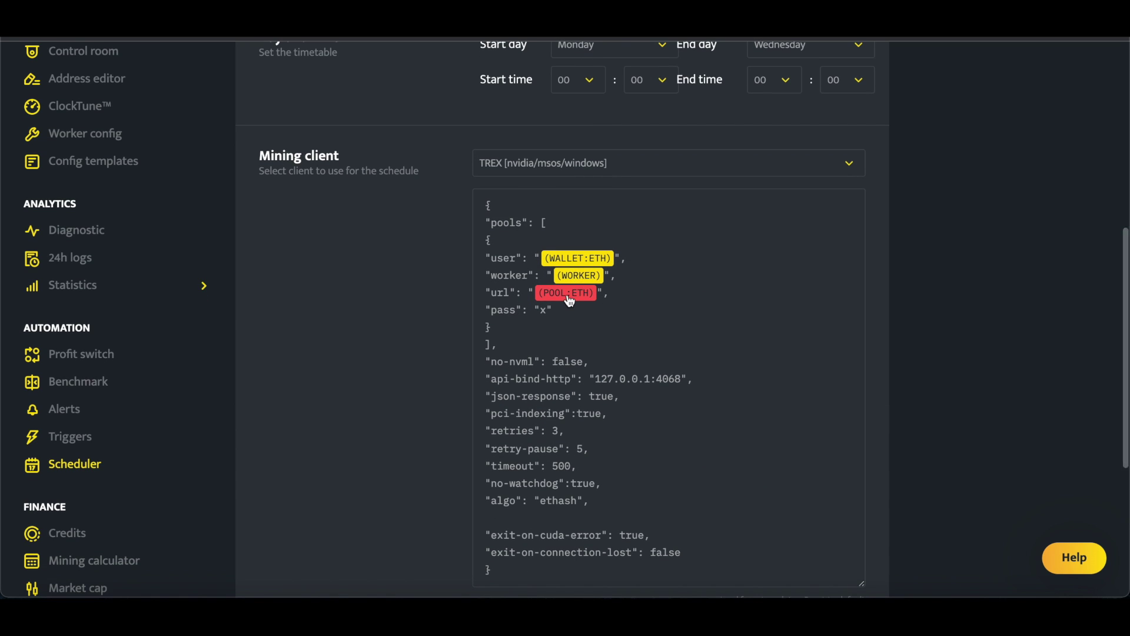
{"action": "left_click", "coordinate": [588, 293]}
{"action": "scroll", "coordinate": [612, 357], "scroll_direction": "up", "scroll_amount": 1}
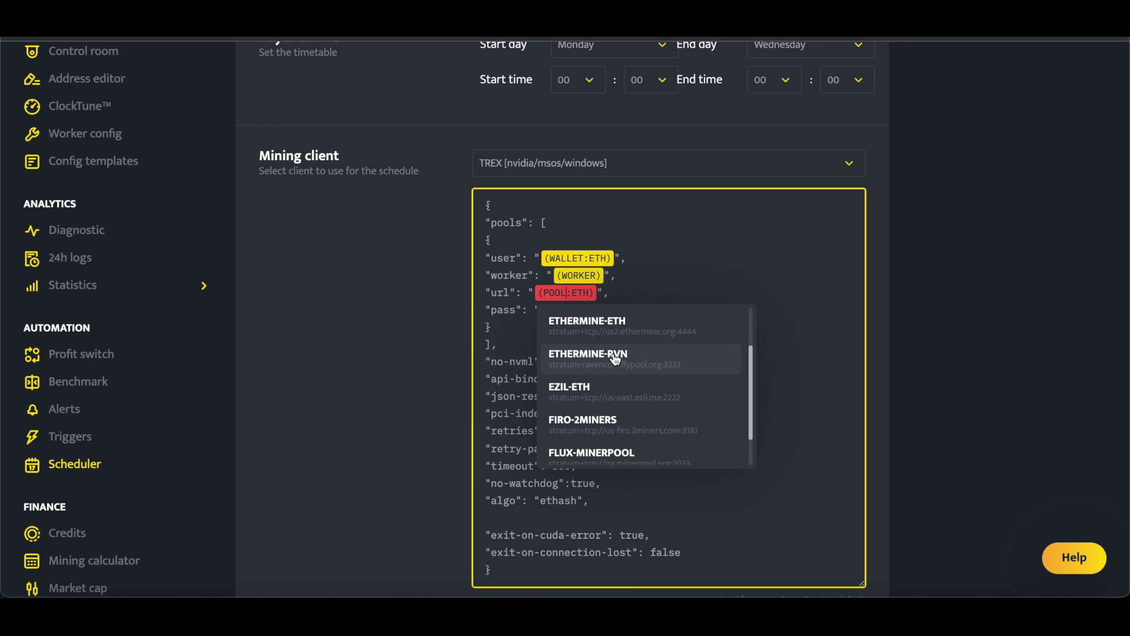
{"action": "left_click", "coordinate": [612, 324]}
{"action": "scroll", "coordinate": [704, 346], "scroll_direction": "down", "scroll_amount": 1}
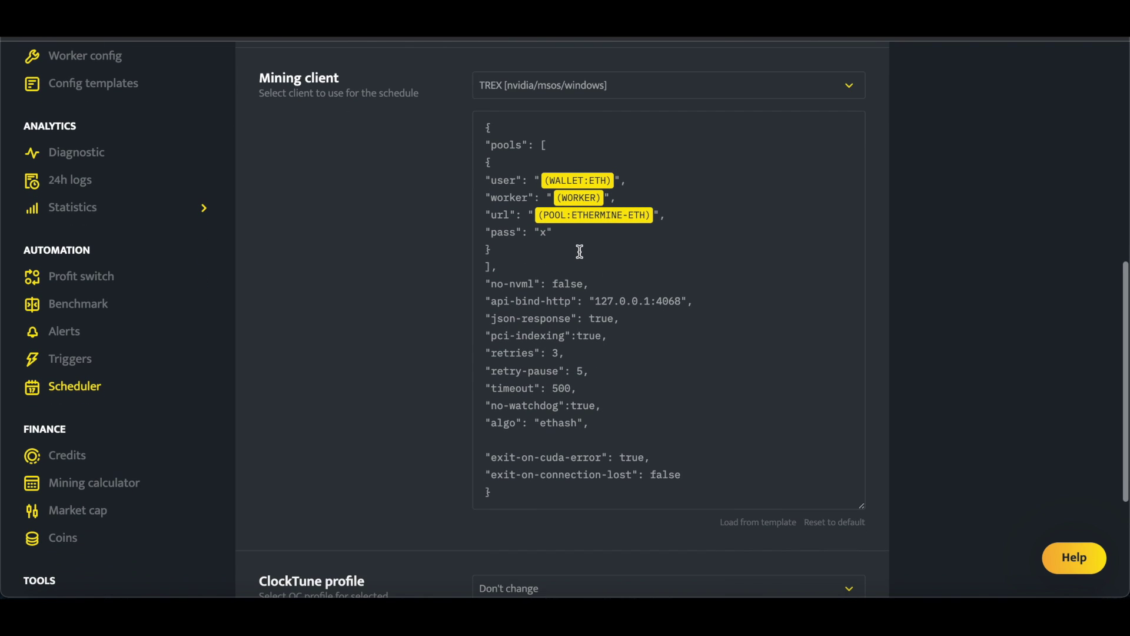
{"action": "left_click", "coordinate": [547, 234]}
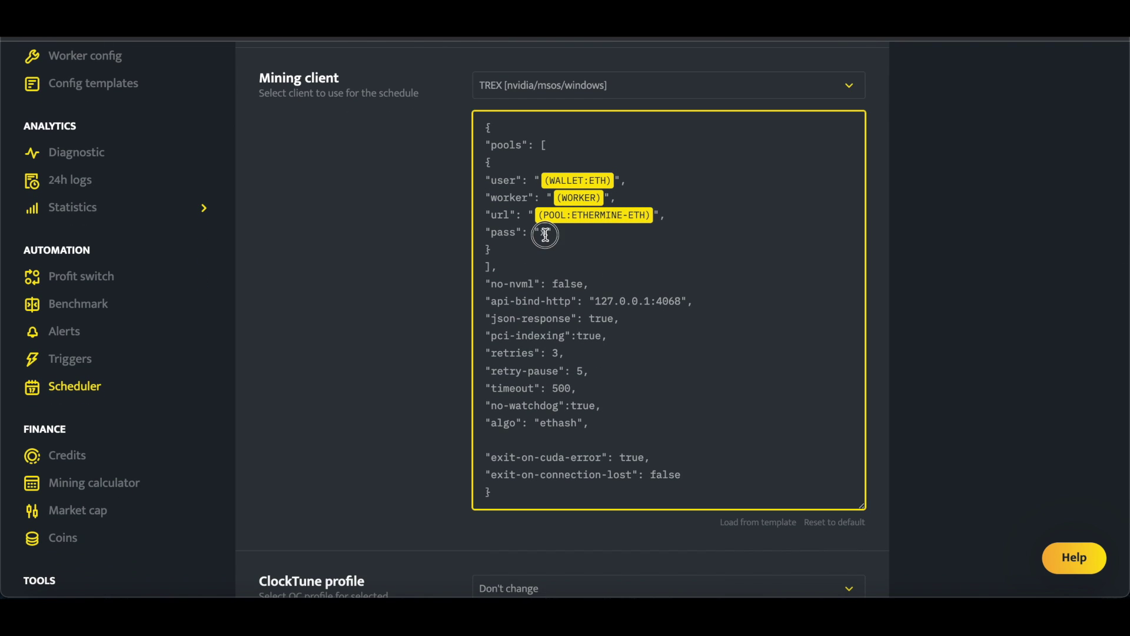
{"action": "double_click", "coordinate": [544, 233]}
{"action": "type", "text": "123"}
{"action": "scroll", "coordinate": [658, 287], "scroll_direction": "down", "scroll_amount": 1}
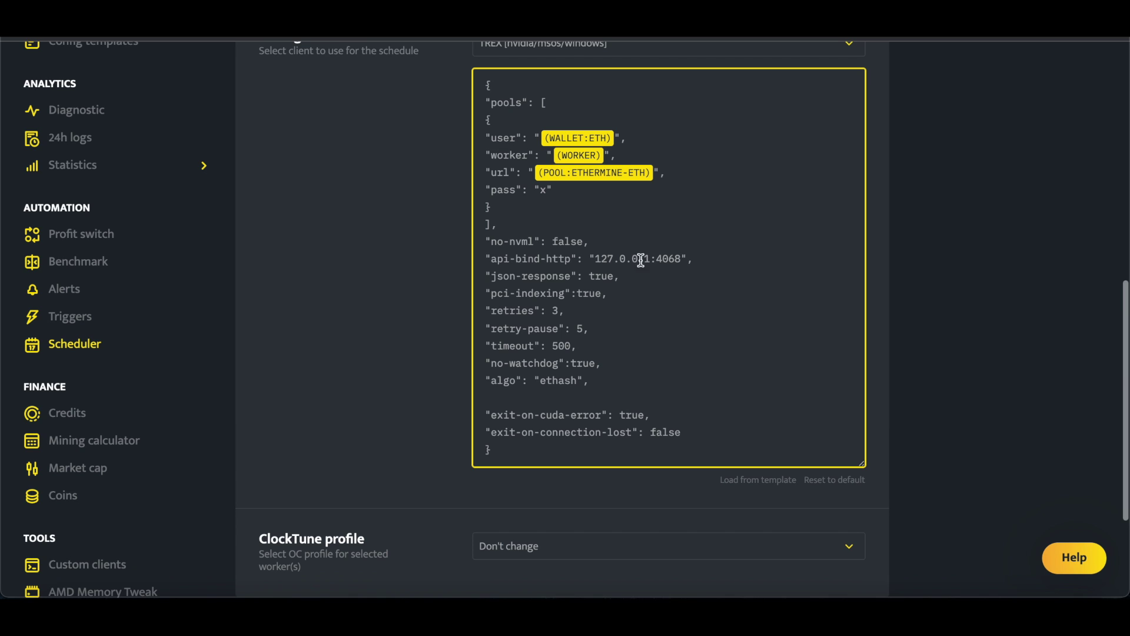
{"action": "scroll", "coordinate": [568, 383], "scroll_direction": "down", "scroll_amount": 2}
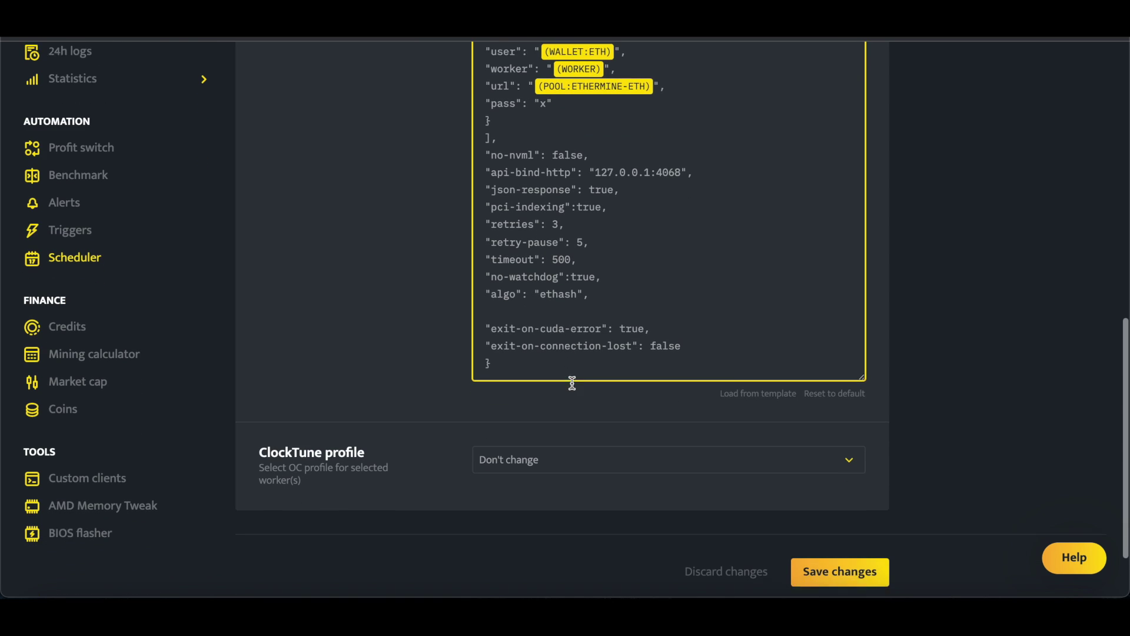
- Apply the ETH OC ClockTune overclock profile to the new schedule
{"action": "left_click", "coordinate": [570, 453]}
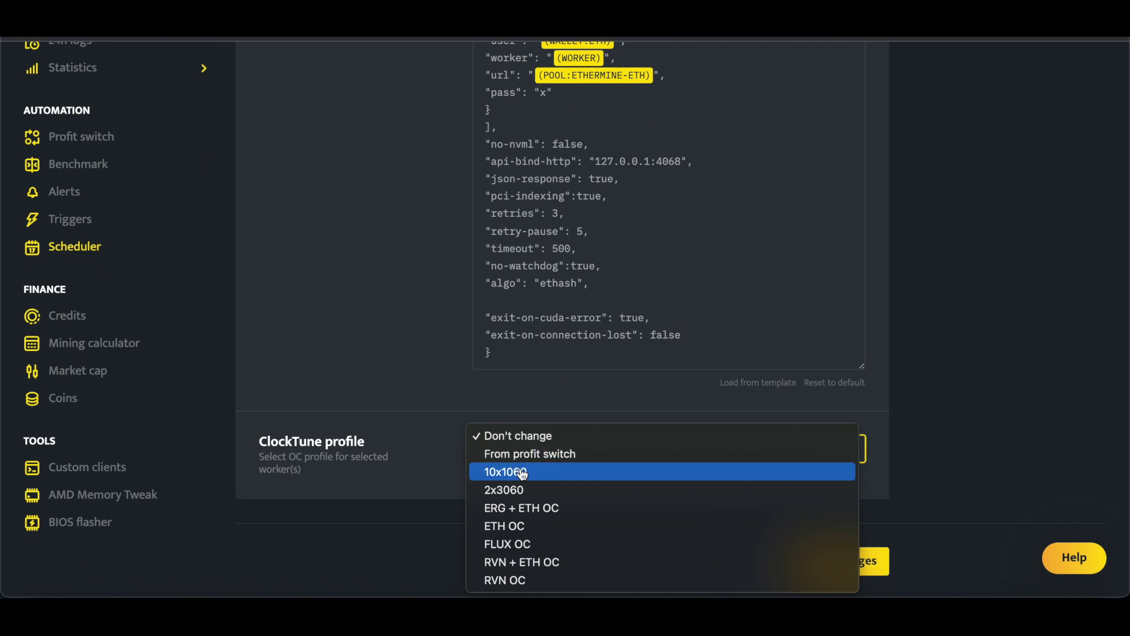
{"action": "left_click", "coordinate": [530, 526]}
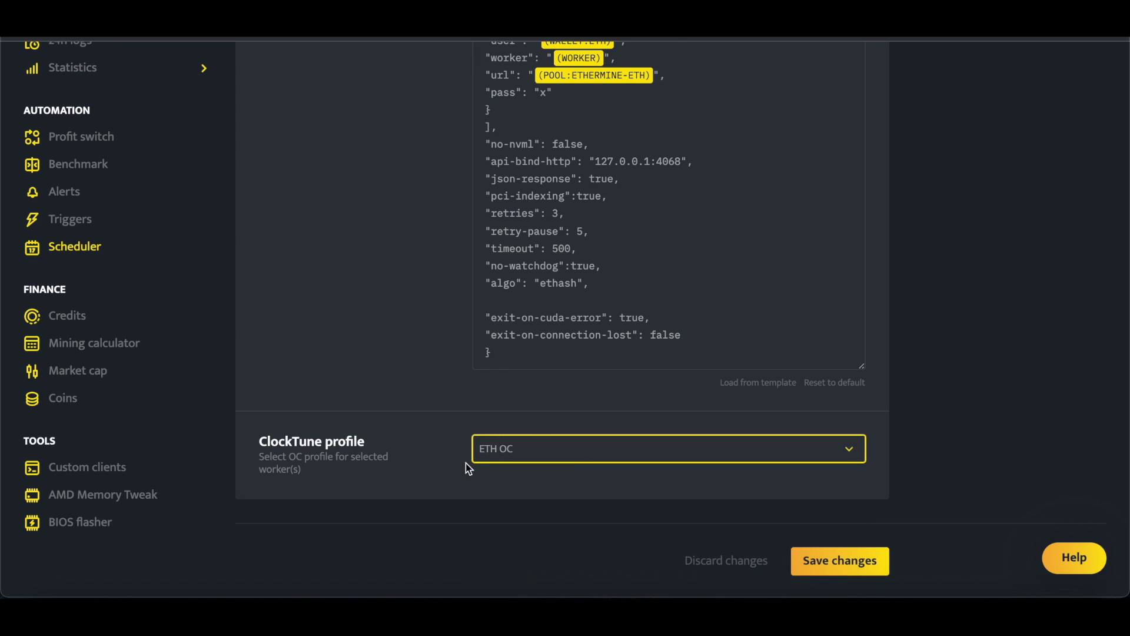
{"action": "left_click", "coordinate": [863, 563]}
- Title the profile 'ETH | M-W | Trex', save it and return to the Scheduler list
{"action": "left_click", "coordinate": [521, 329]}
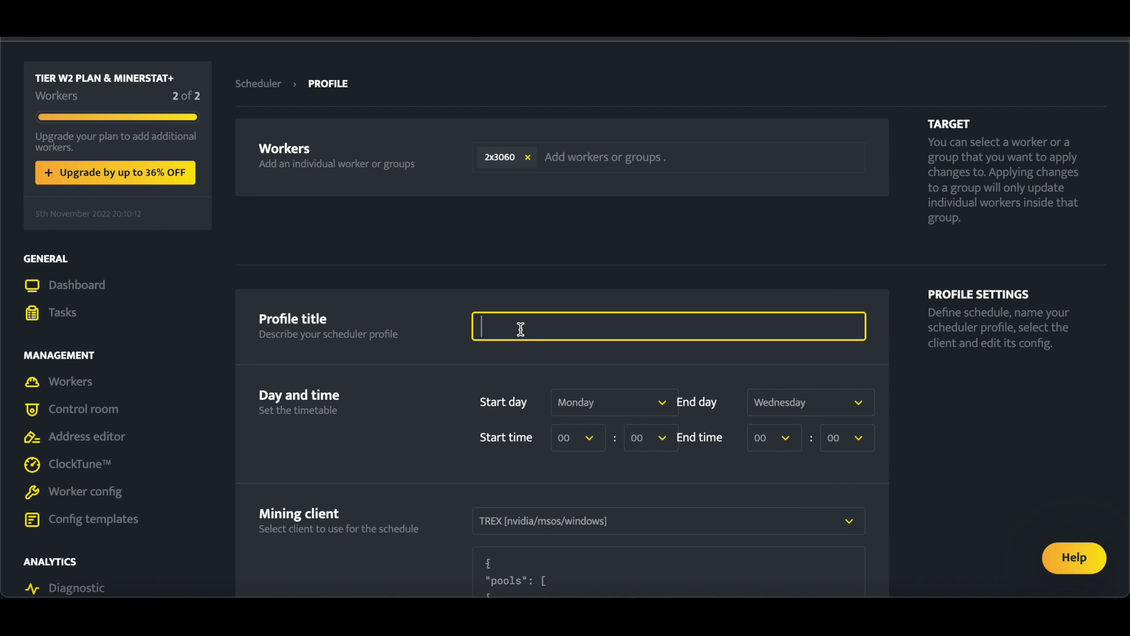
{"action": "type", "text": "ETH | M-W | Trex"}
{"action": "left_click", "coordinate": [457, 307]}
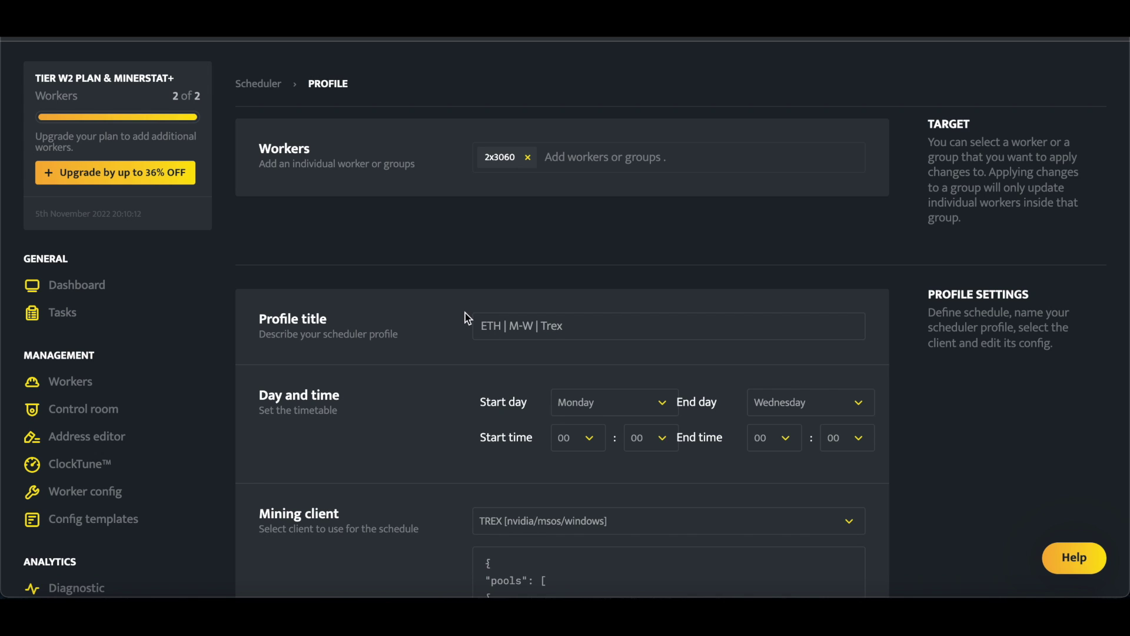
{"action": "scroll", "coordinate": [465, 312], "scroll_direction": "down", "scroll_amount": 10}
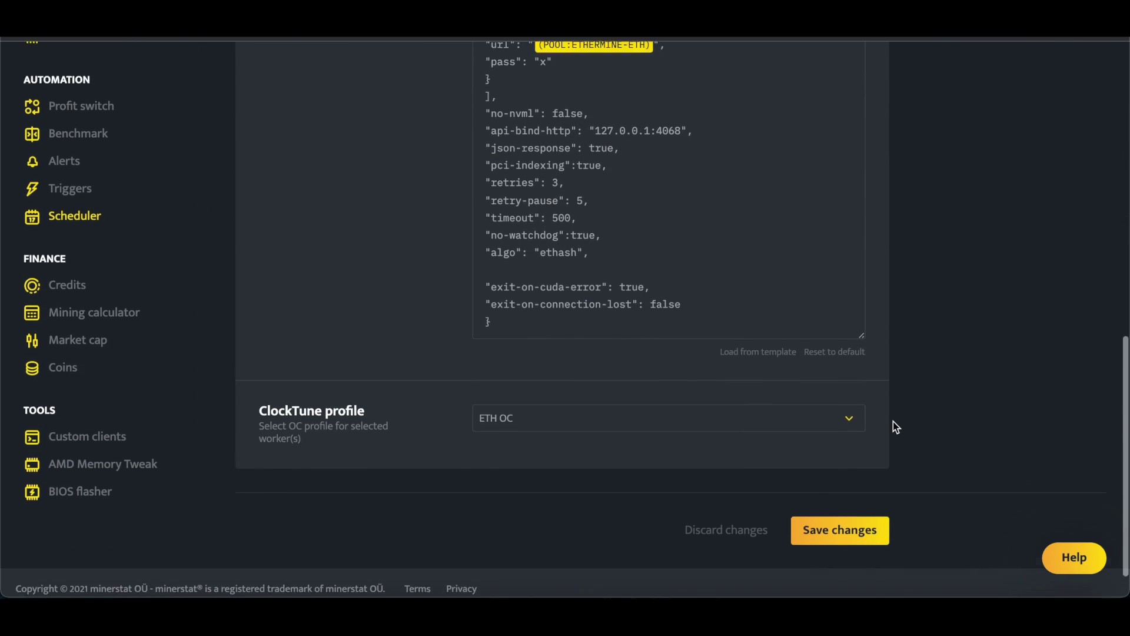
{"action": "left_click", "coordinate": [852, 494]}
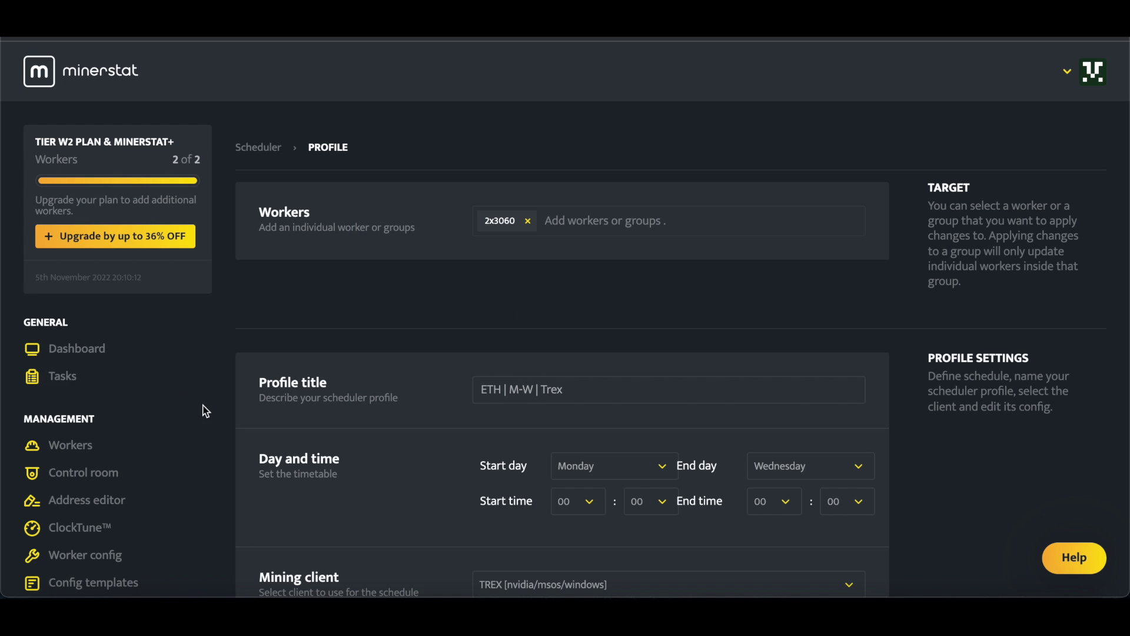
{"action": "scroll", "coordinate": [203, 409], "scroll_direction": "down", "scroll_amount": 3}
{"action": "scroll", "coordinate": [138, 443], "scroll_direction": "down", "scroll_amount": 4}
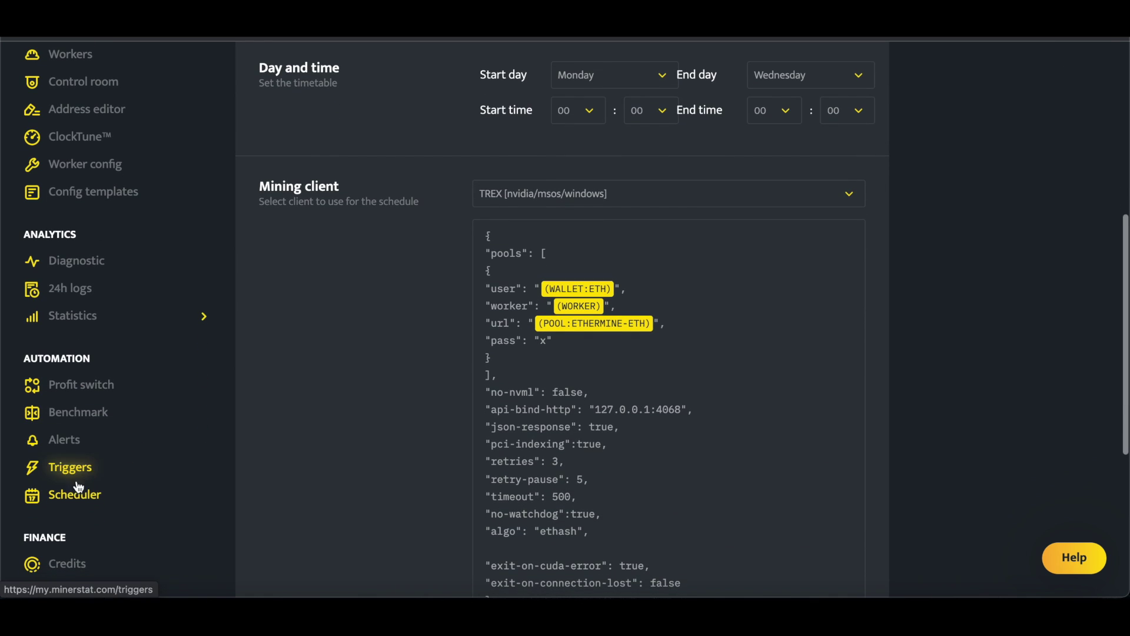
{"action": "left_click", "coordinate": [75, 494]}
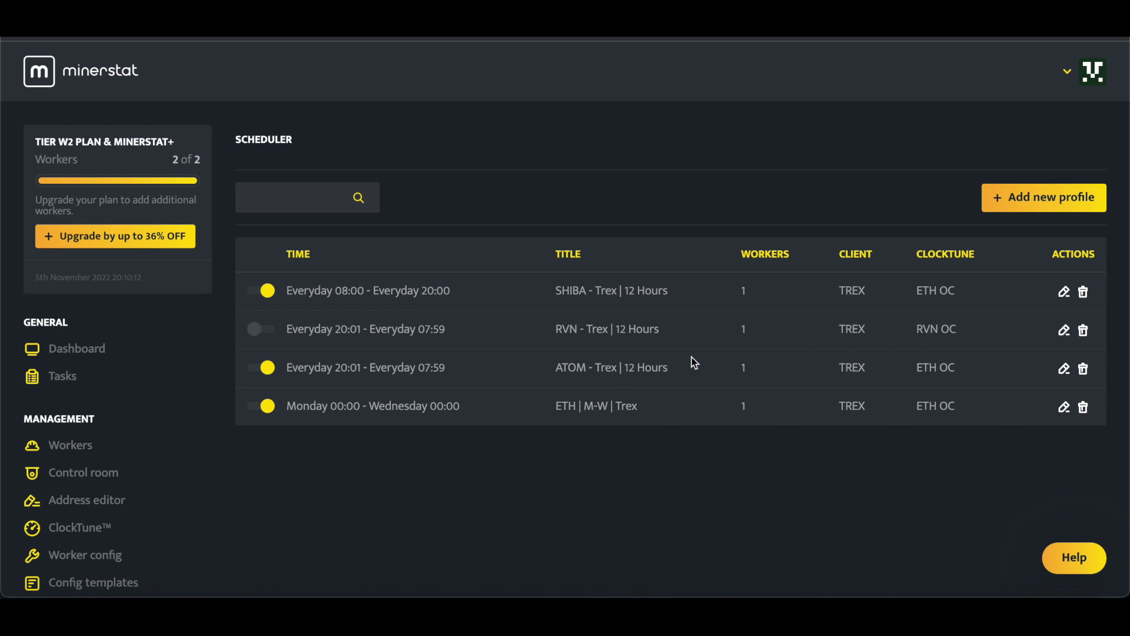
- Start another new profile with a Thursday-to-Saturday timetable
{"action": "left_click", "coordinate": [1020, 206]}
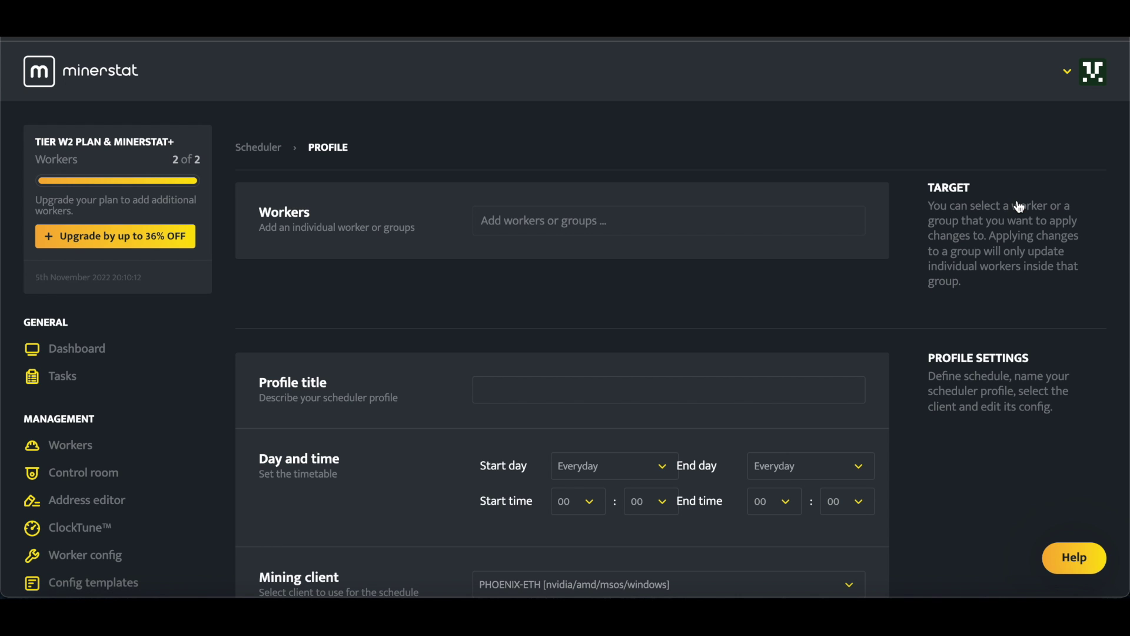
{"action": "scroll", "coordinate": [648, 336], "scroll_direction": "down", "scroll_amount": 3}
{"action": "left_click", "coordinate": [511, 240]}
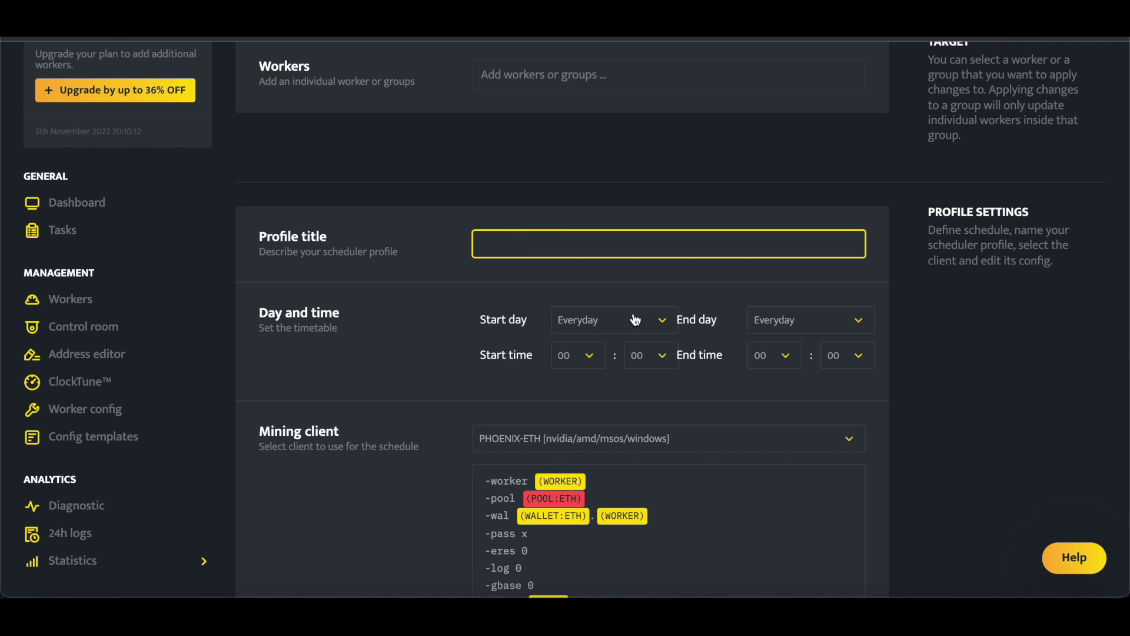
{"action": "scroll", "coordinate": [439, 300], "scroll_direction": "down", "scroll_amount": 2}
{"action": "left_click", "coordinate": [603, 235]}
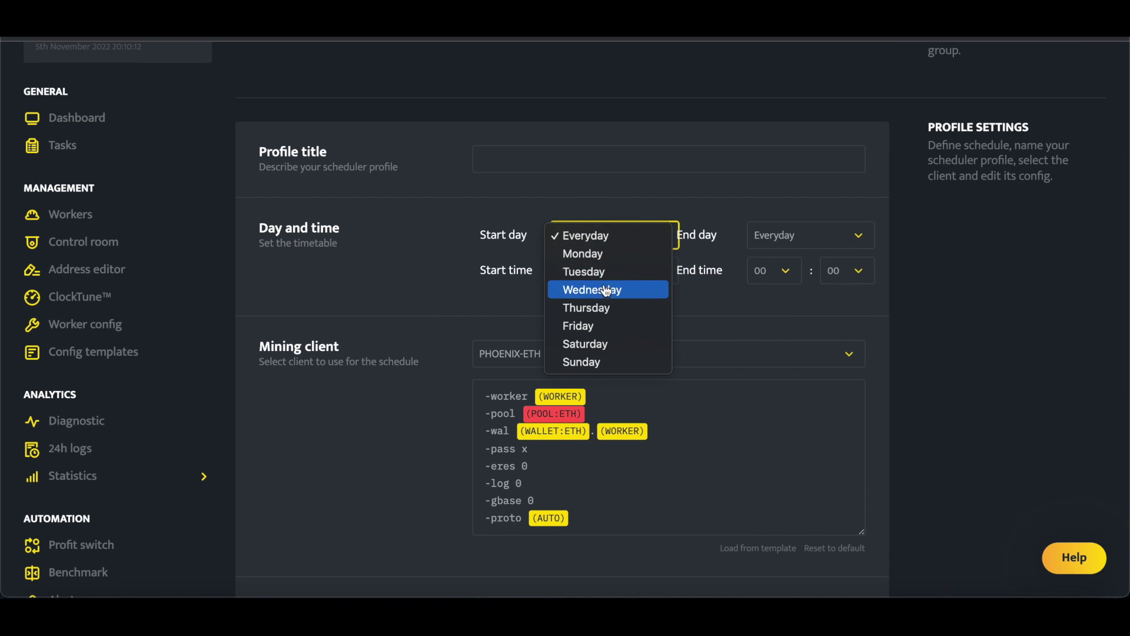
{"action": "left_click", "coordinate": [612, 308]}
{"action": "left_click", "coordinate": [795, 238]}
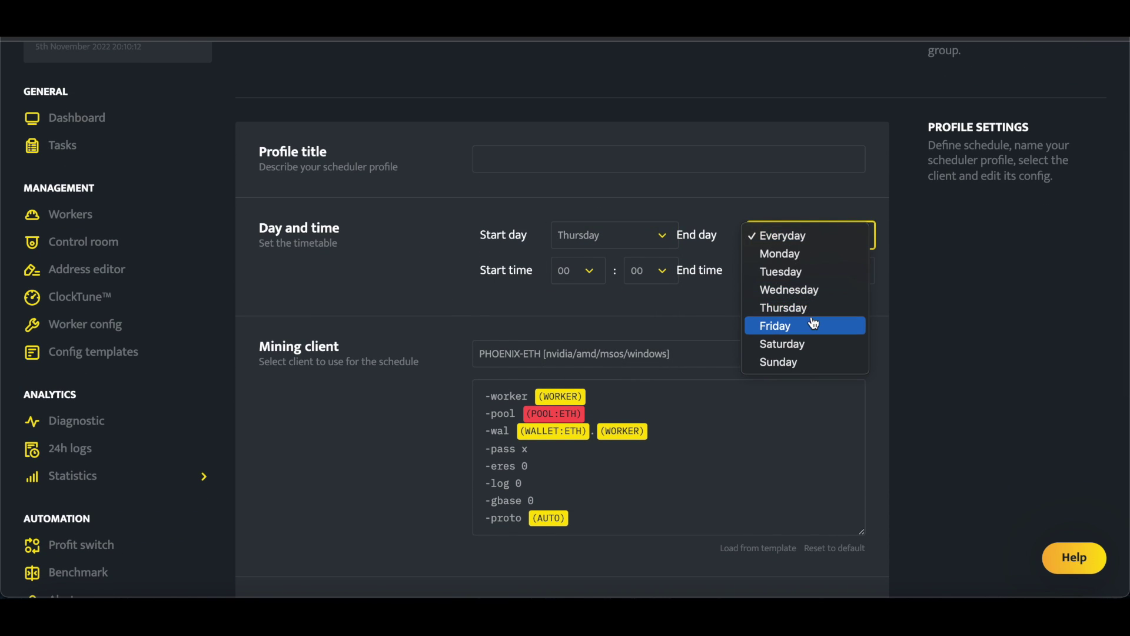
{"action": "left_click", "coordinate": [780, 344]}
{"action": "left_click", "coordinate": [484, 291]}
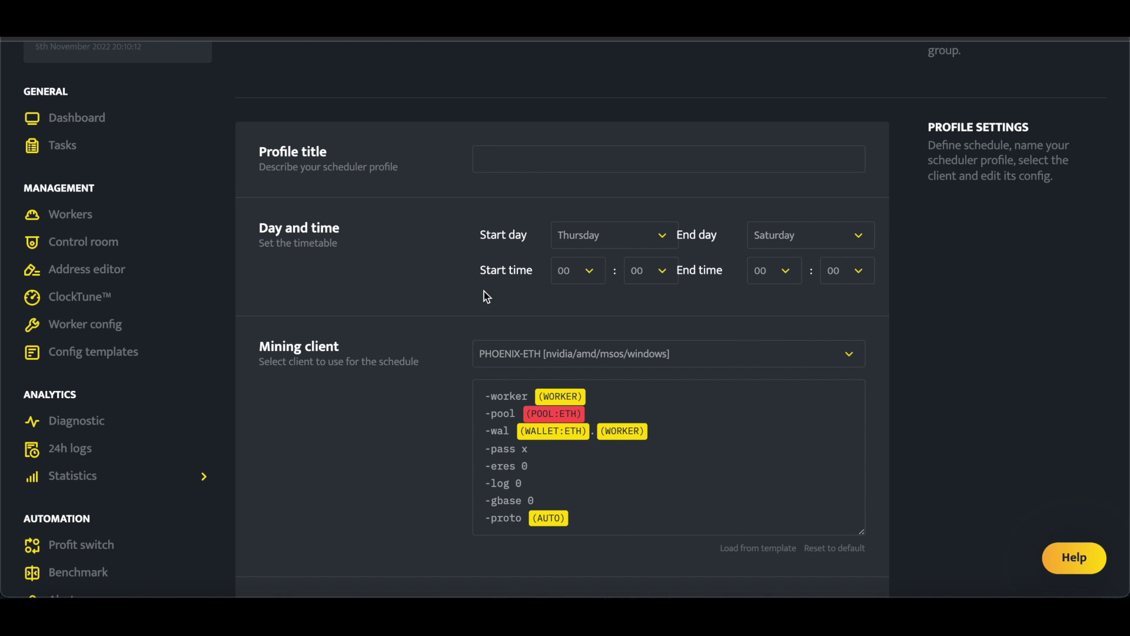
{"action": "scroll", "coordinate": [514, 291], "scroll_direction": "down", "scroll_amount": 3}
- Use the TREX client with the RVN wallet and the ETHERMINE-RVN pool
{"action": "left_click", "coordinate": [615, 274]}
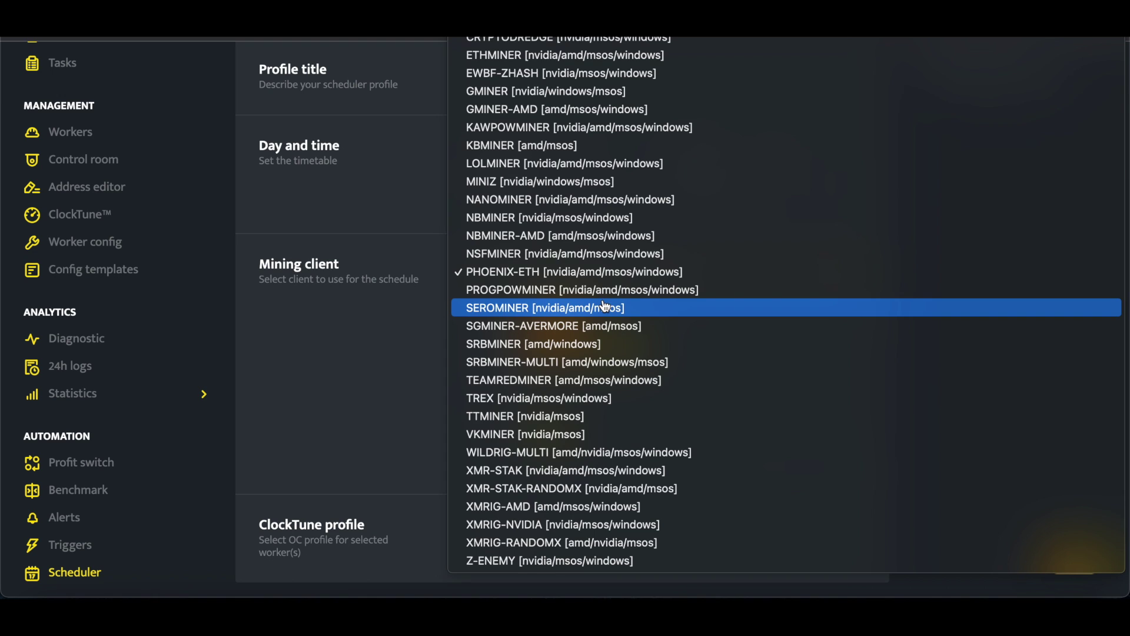
{"action": "left_click", "coordinate": [519, 405]}
{"action": "scroll", "coordinate": [519, 405], "scroll_direction": "down", "scroll_amount": 5}
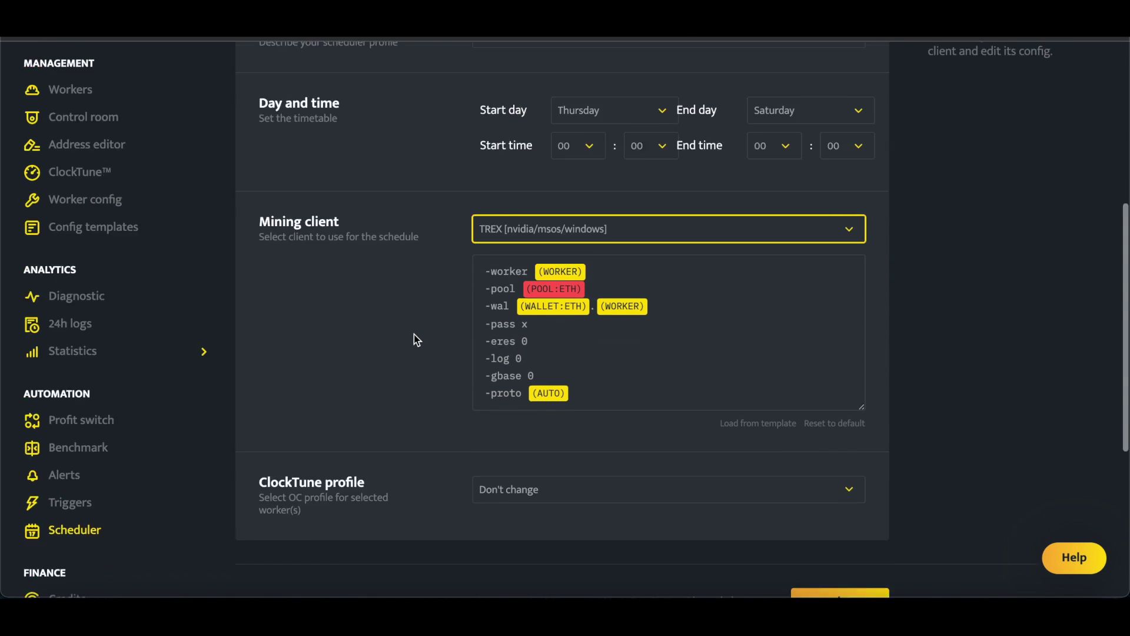
{"action": "left_click", "coordinate": [603, 207]}
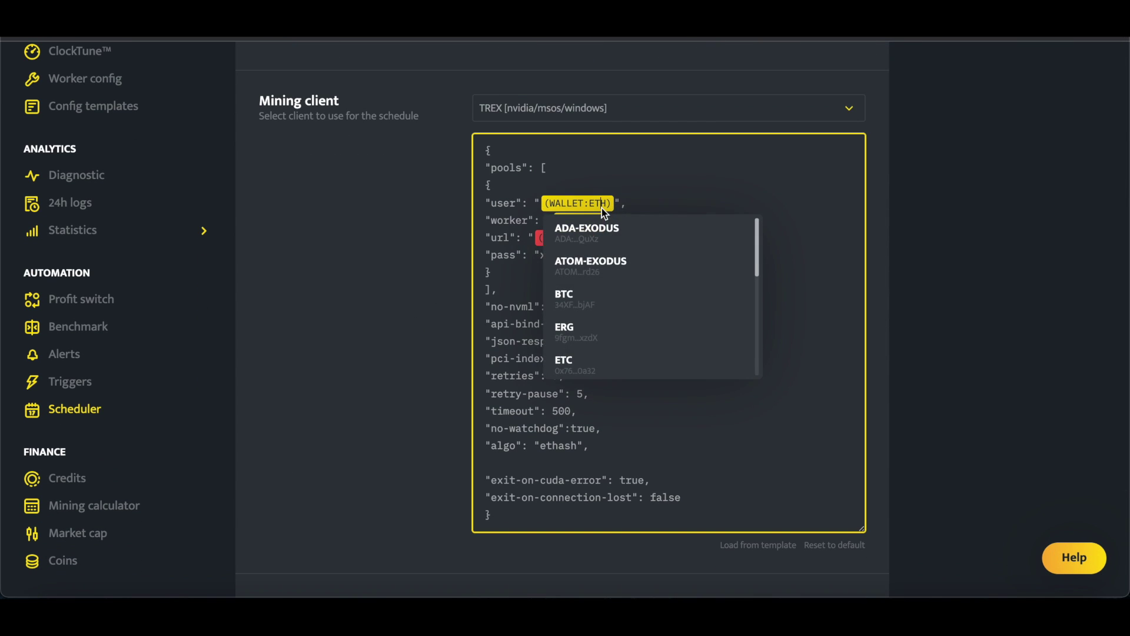
{"action": "type", "text": "tvn"}
{"action": "scroll", "coordinate": [628, 268], "scroll_direction": "down", "scroll_amount": 3}
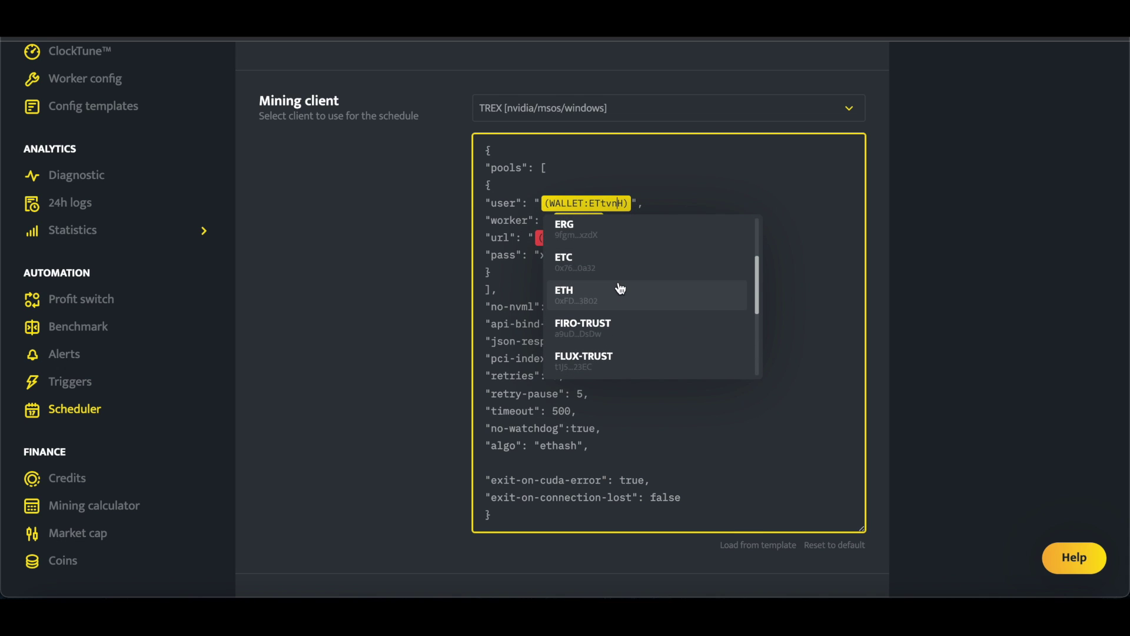
{"action": "scroll", "coordinate": [618, 291], "scroll_direction": "down", "scroll_amount": 3}
{"action": "left_click", "coordinate": [585, 312]}
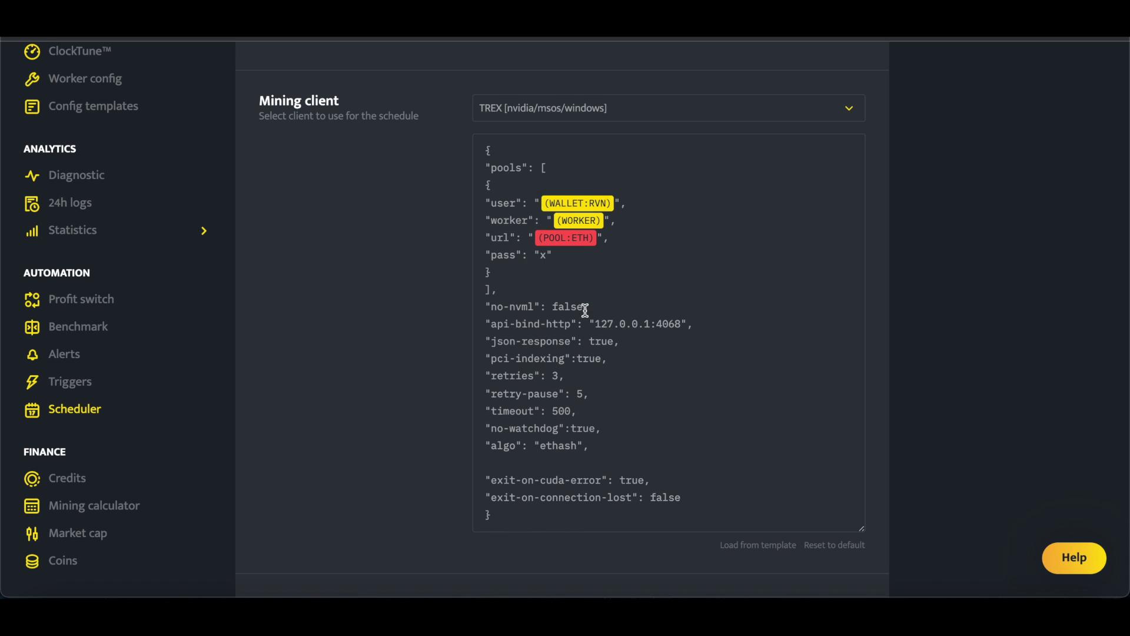
{"action": "left_click", "coordinate": [576, 238]}
{"action": "scroll", "coordinate": [631, 328], "scroll_direction": "down", "scroll_amount": 1}
{"action": "scroll", "coordinate": [630, 318], "scroll_direction": "up", "scroll_amount": 2}
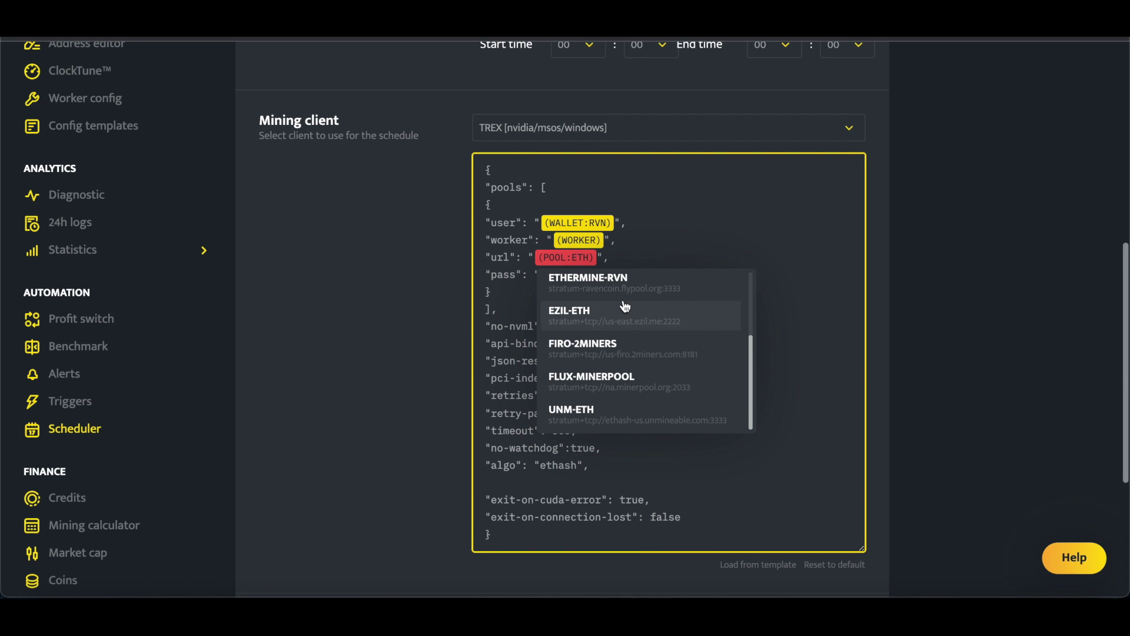
{"action": "left_click", "coordinate": [606, 268]}
- Change the config algorithm from ethash to kawpow and apply the RVN OC ClockTune profile
{"action": "scroll", "coordinate": [683, 298], "scroll_direction": "down", "scroll_amount": 1}
{"action": "left_click", "coordinate": [556, 235]}
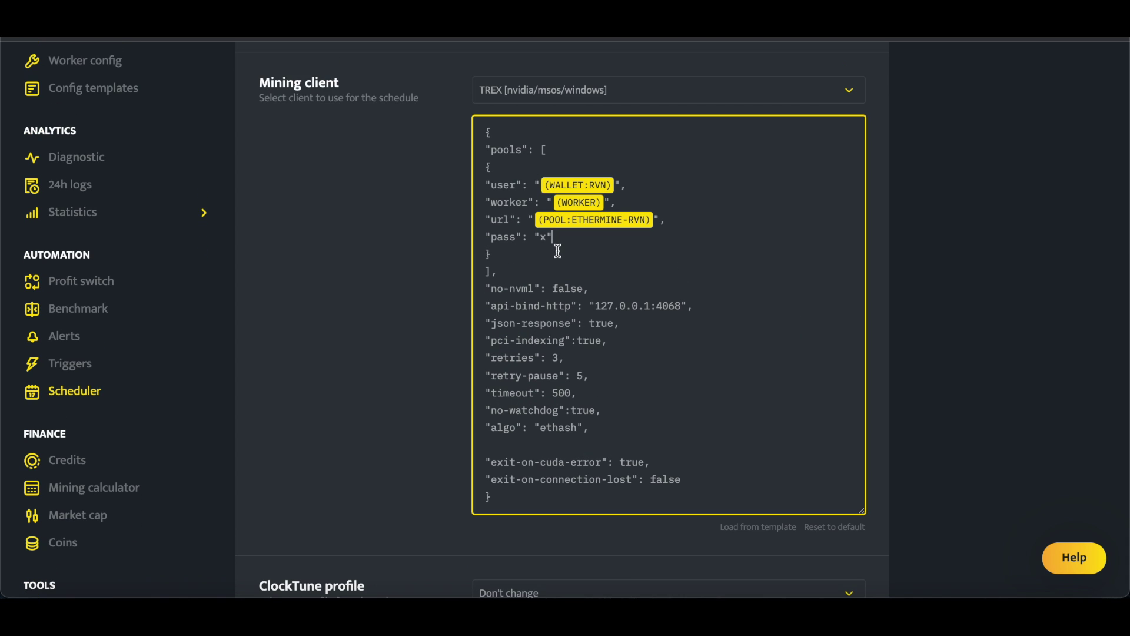
{"action": "double_click", "coordinate": [553, 426]}
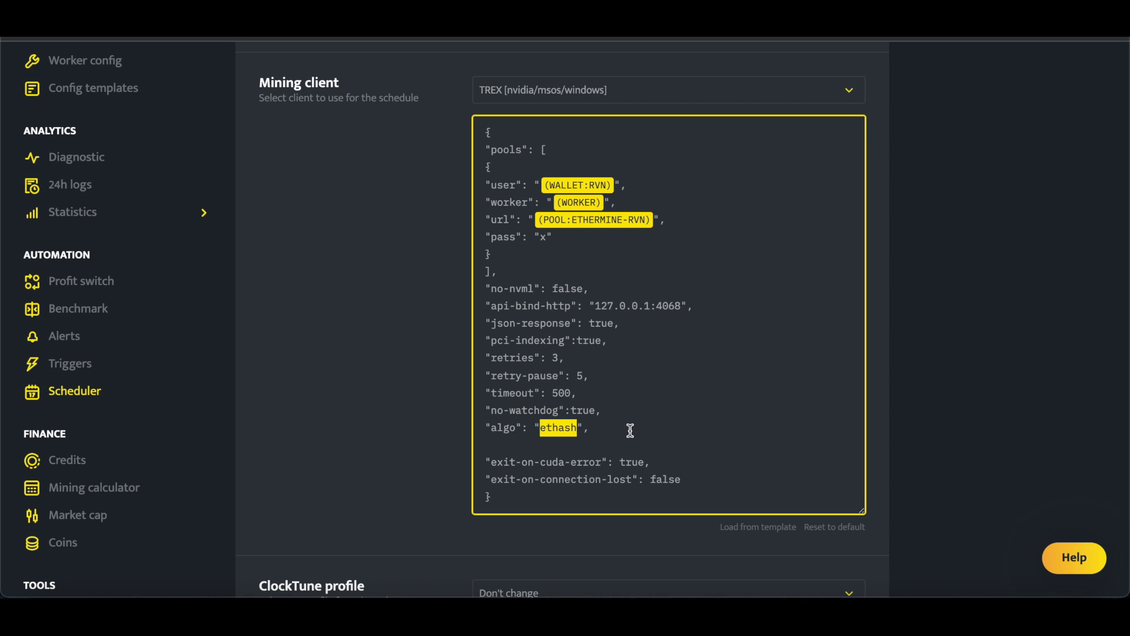
{"action": "type", "text": "ka"}
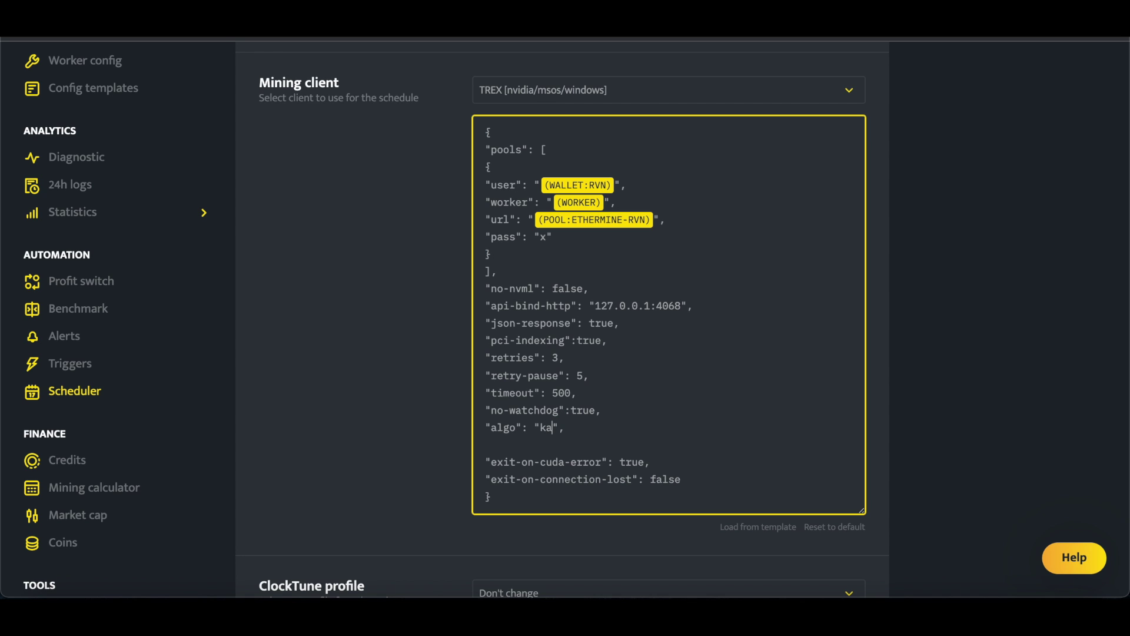
{"action": "type", "text": "wpow"}
{"action": "scroll", "coordinate": [647, 427], "scroll_direction": "down", "scroll_amount": 1}
{"action": "scroll", "coordinate": [365, 349], "scroll_direction": "down", "scroll_amount": 2}
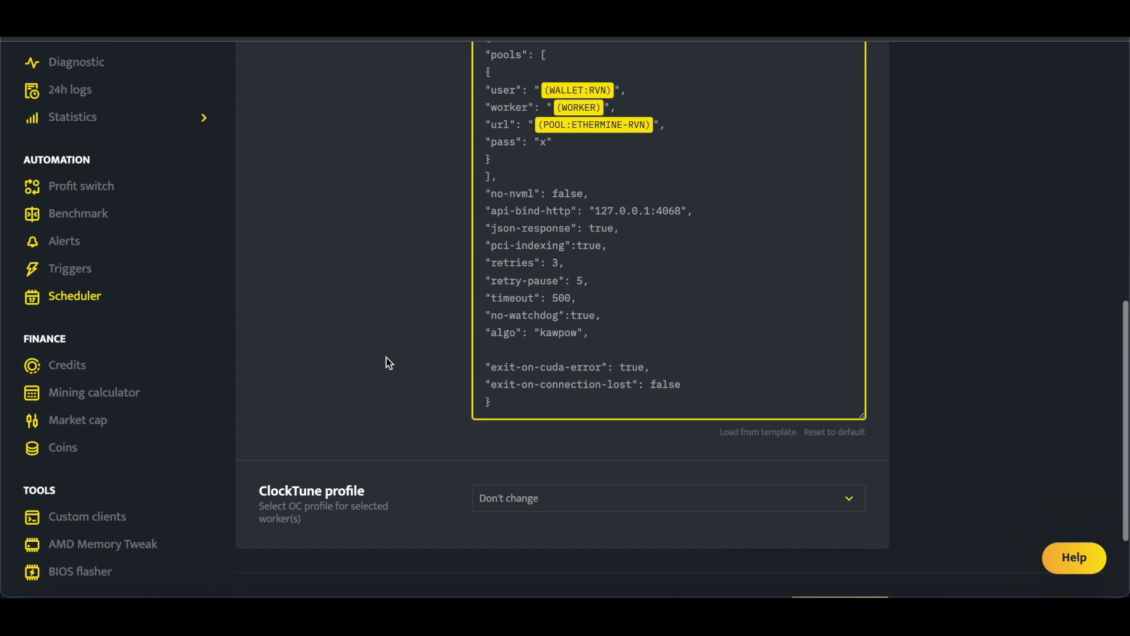
{"action": "left_click", "coordinate": [571, 495]}
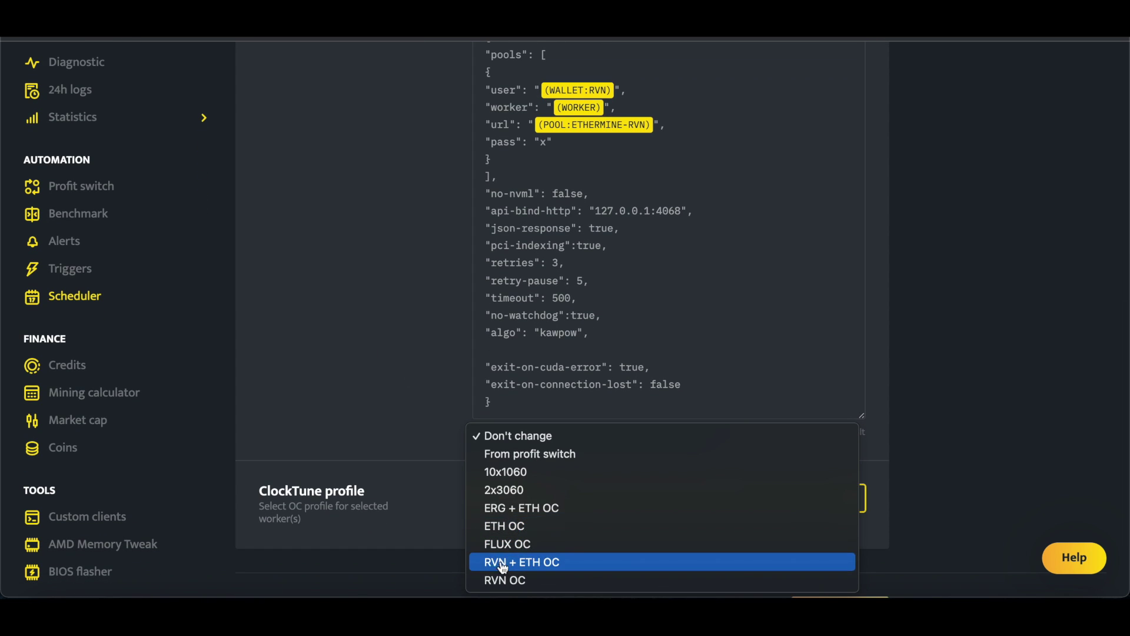
{"action": "left_click", "coordinate": [504, 579]}
{"action": "scroll", "coordinate": [465, 441], "scroll_direction": "down", "scroll_amount": 1}
{"action": "scroll", "coordinate": [433, 435], "scroll_direction": "up", "scroll_amount": 6}
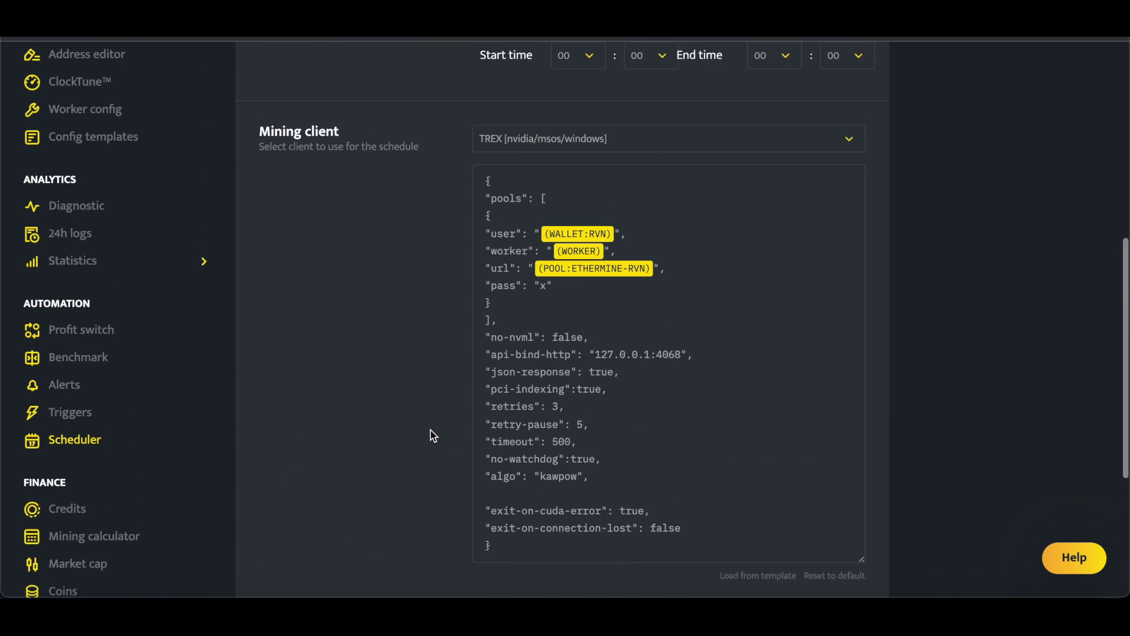
{"action": "scroll", "coordinate": [433, 435], "scroll_direction": "up", "scroll_amount": 5}
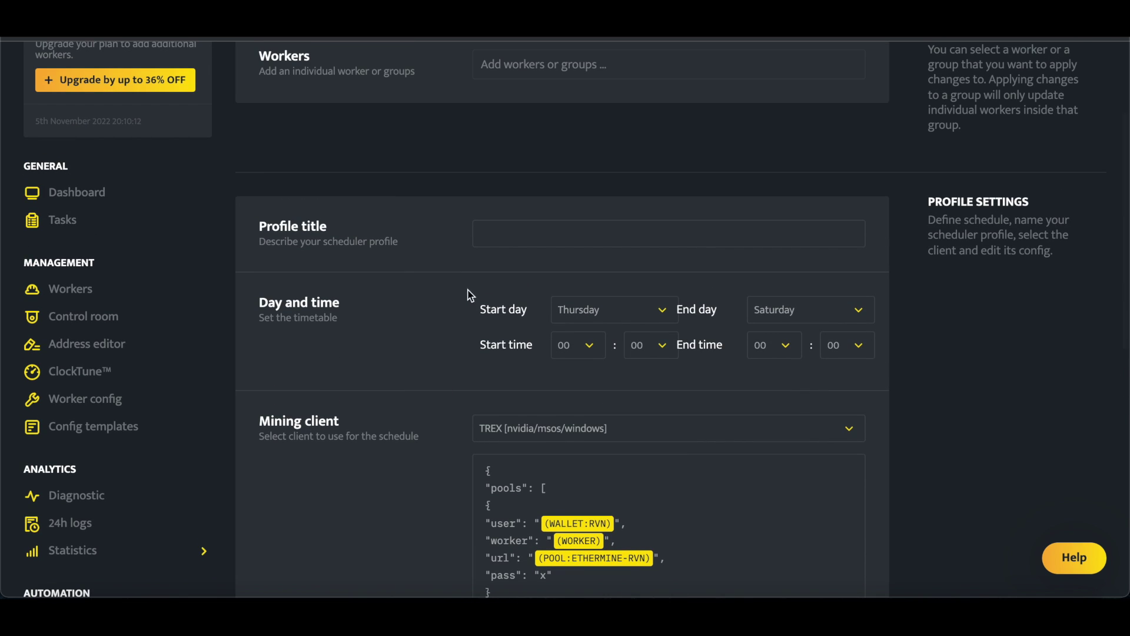
- Title the new profile 'RVN | T-S | Trex'
{"action": "left_click", "coordinate": [522, 234]}
{"action": "type", "text": "RVN |"}
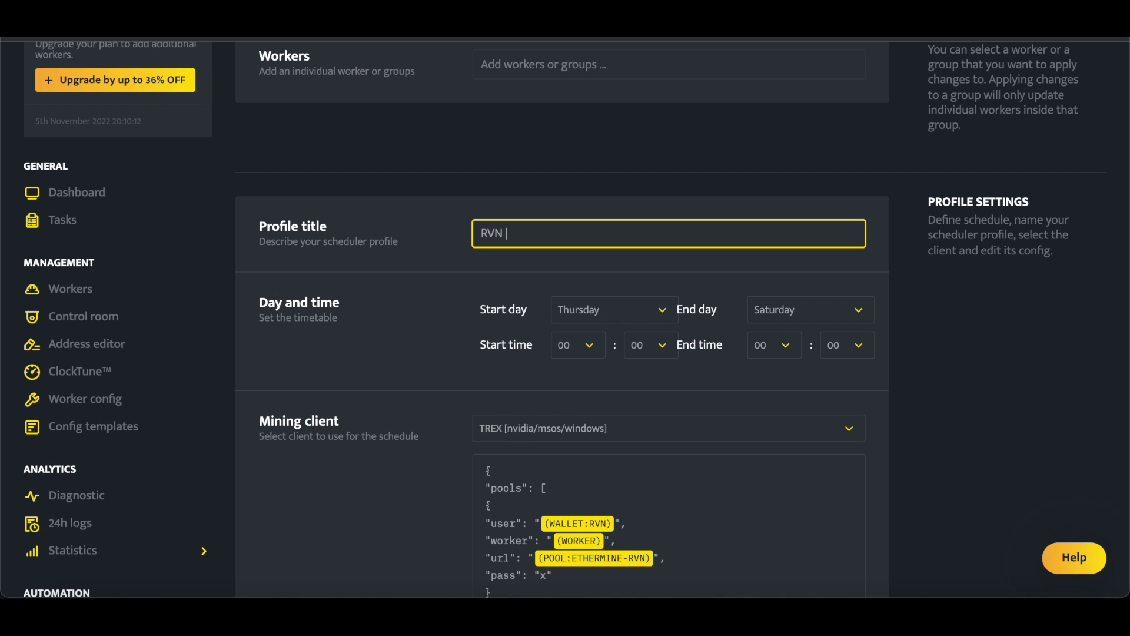
{"action": "type", "text": "T-S | Trex"}
{"action": "left_click", "coordinate": [397, 262]}
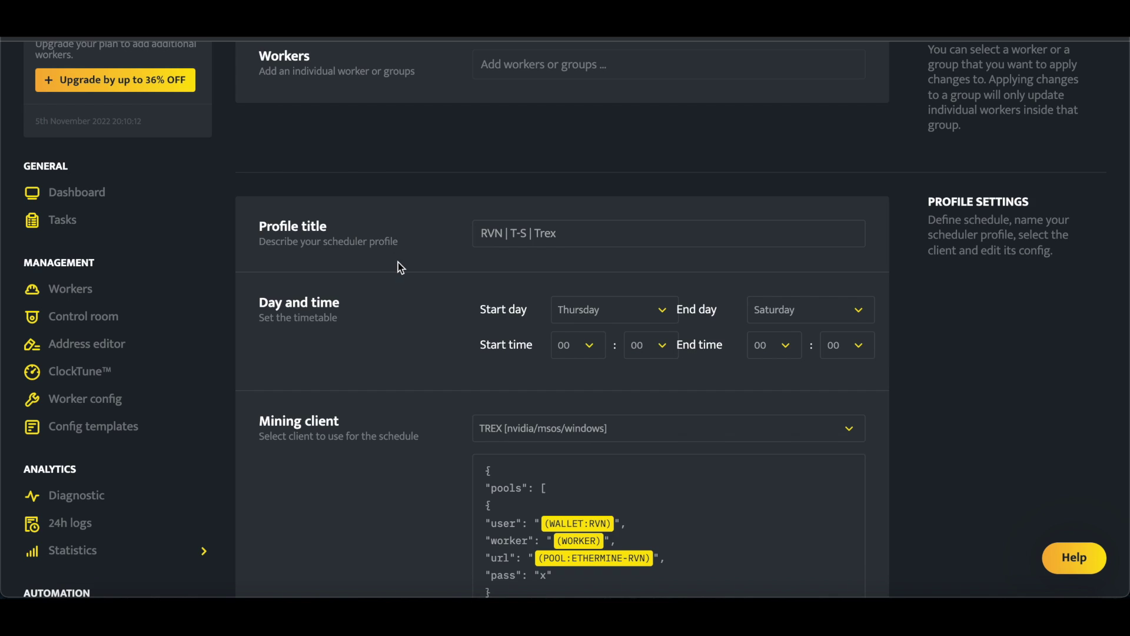
{"action": "scroll", "coordinate": [397, 263], "scroll_direction": "down", "scroll_amount": 10}
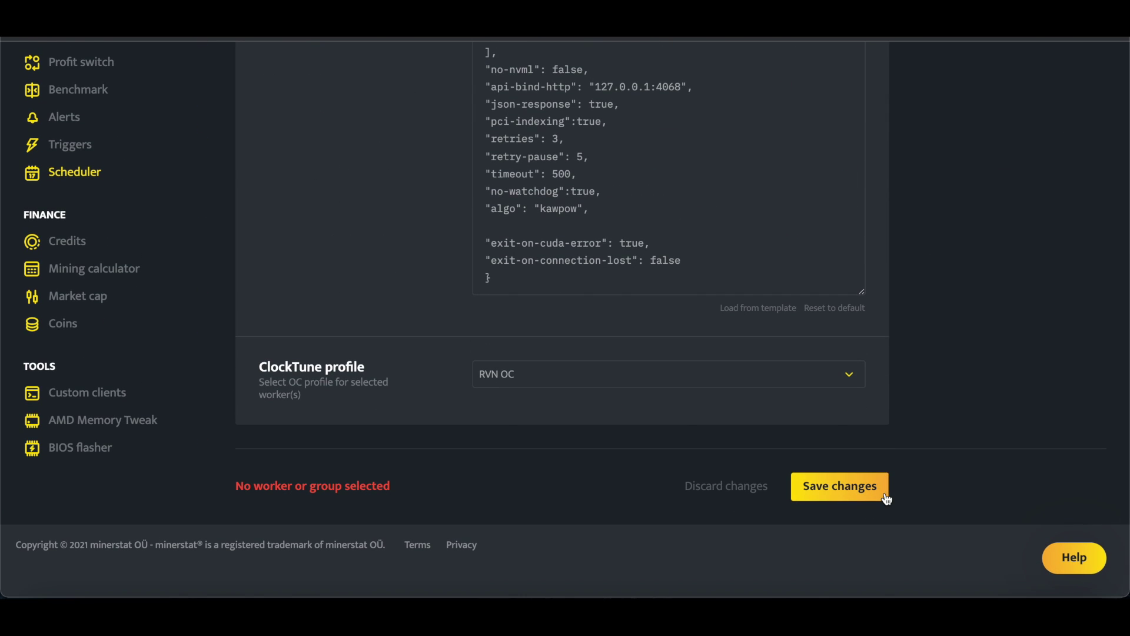
{"action": "left_click", "coordinate": [887, 499]}
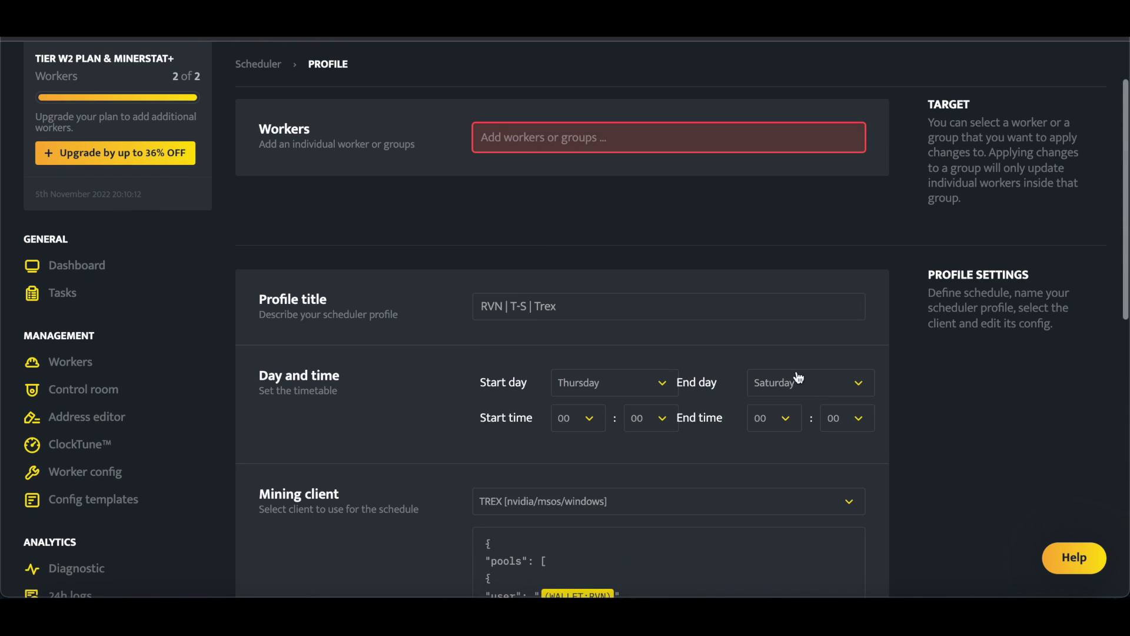
- Target the 2x3060 worker, save the profile and return to the Scheduler list
{"action": "left_click", "coordinate": [598, 142]}
{"action": "left_click", "coordinate": [495, 332]}
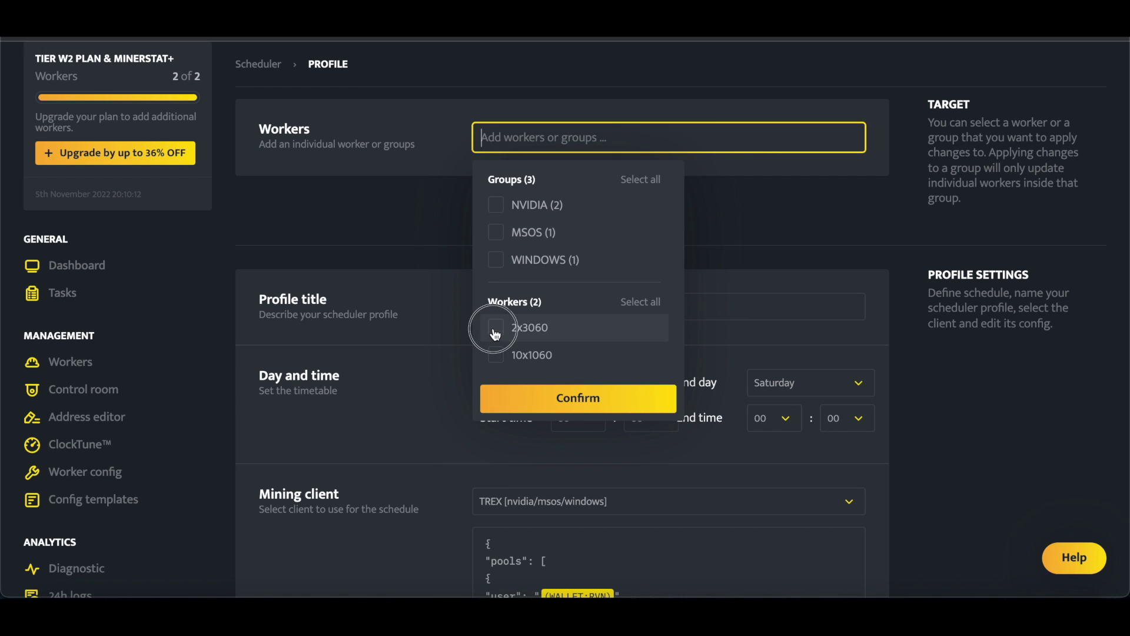
{"action": "left_click", "coordinate": [549, 400]}
{"action": "scroll", "coordinate": [818, 326], "scroll_direction": "down", "scroll_amount": 10}
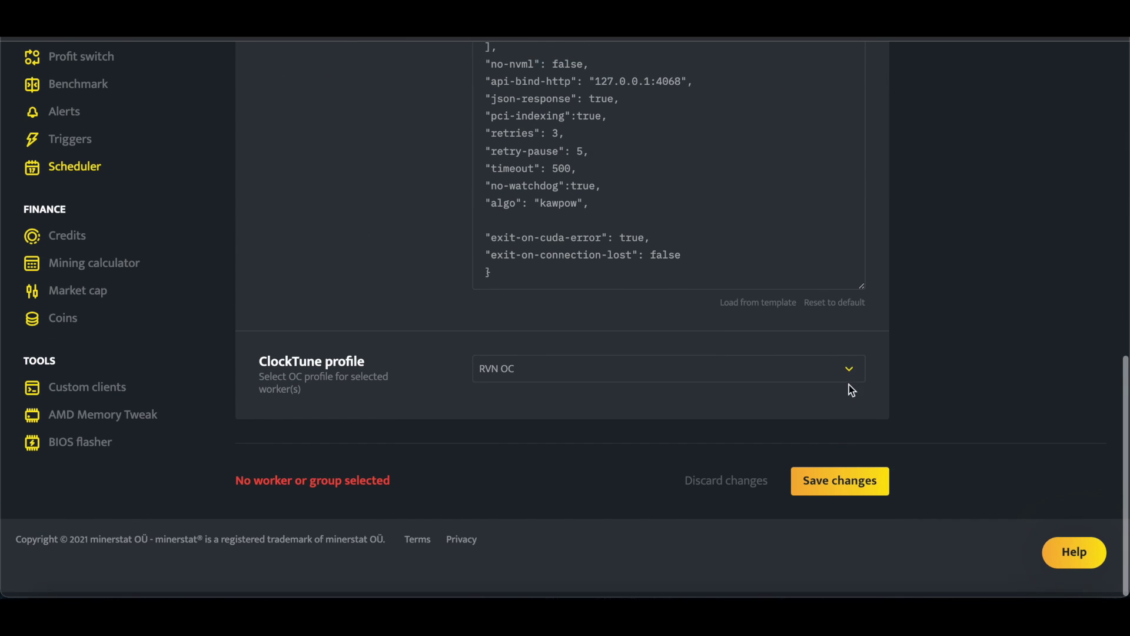
{"action": "left_click", "coordinate": [859, 482]}
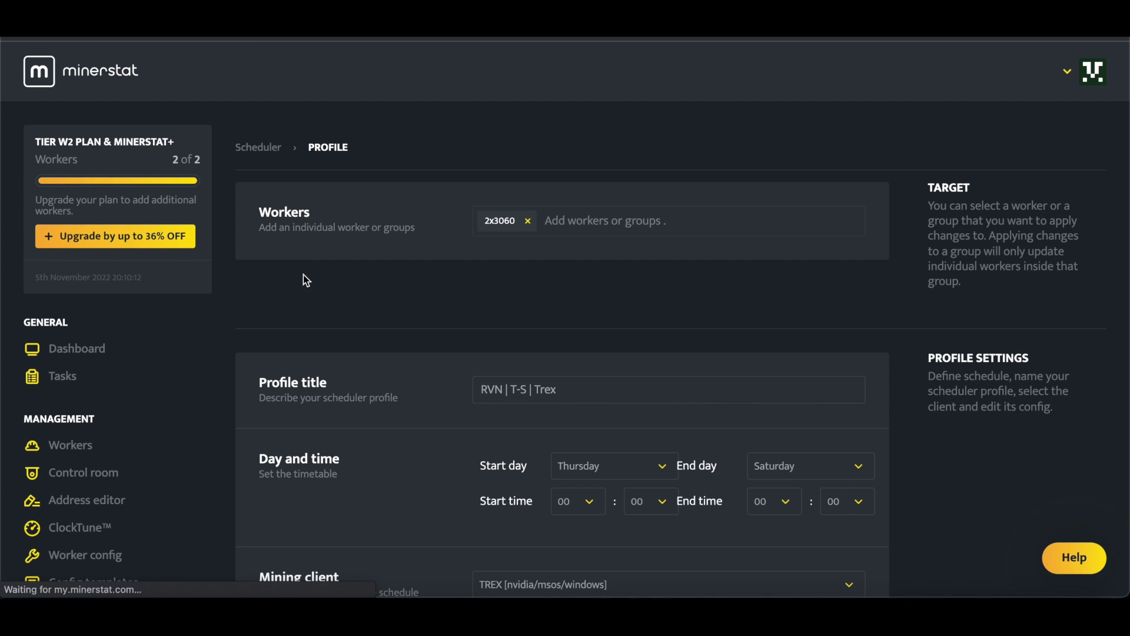
{"action": "scroll", "coordinate": [246, 475], "scroll_direction": "down", "scroll_amount": 3}
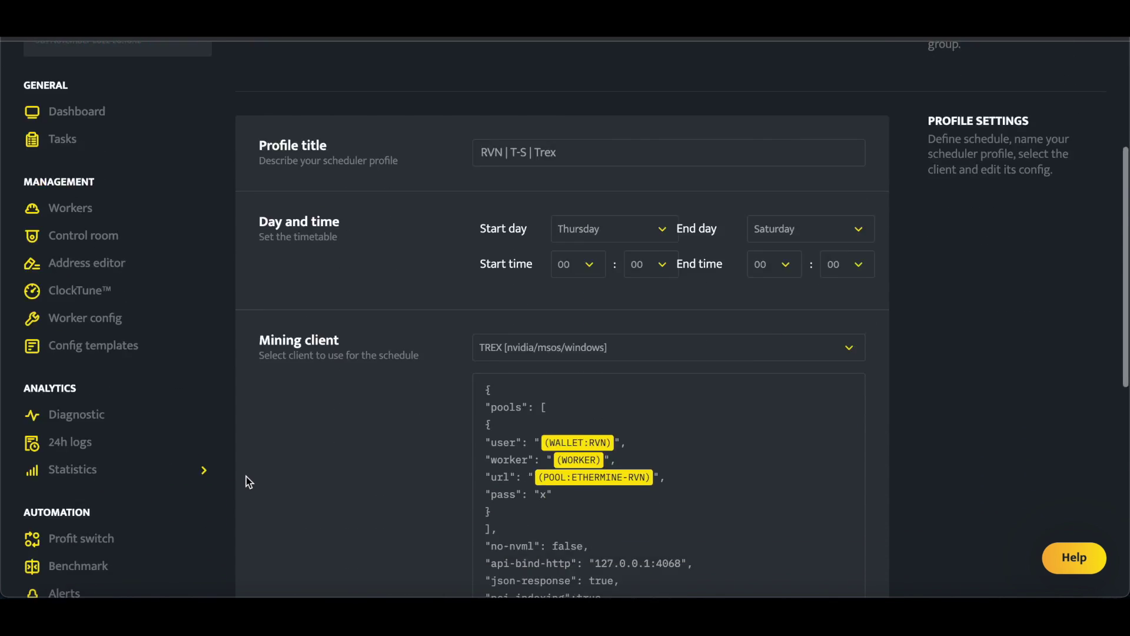
{"action": "scroll", "coordinate": [246, 476], "scroll_direction": "down", "scroll_amount": 3}
{"action": "left_click", "coordinate": [81, 480]}
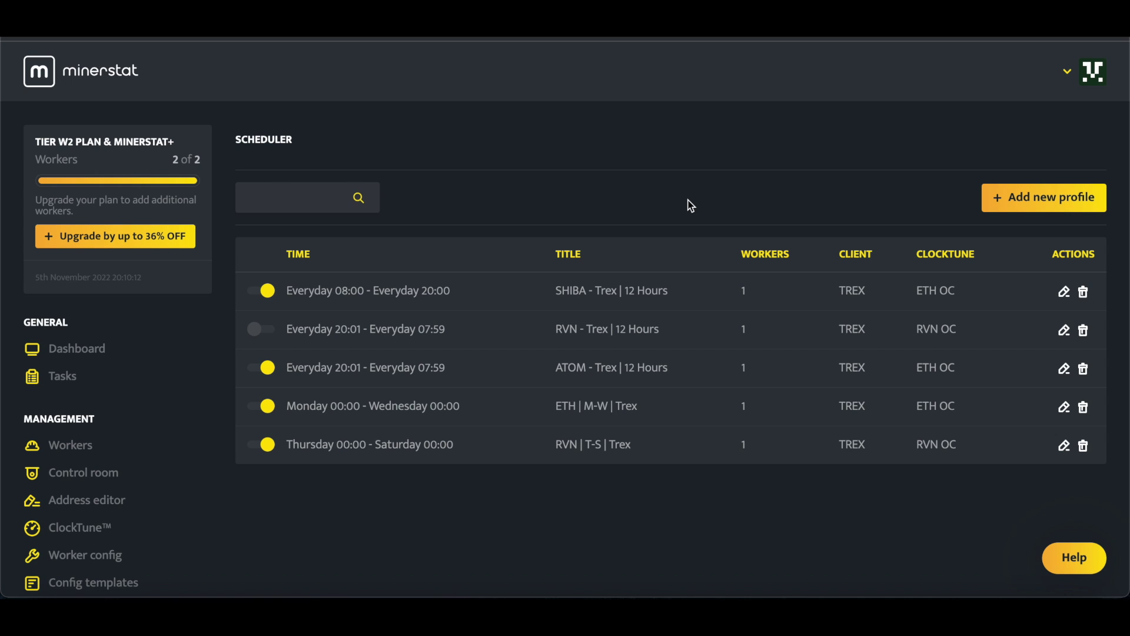
- Start a third new profile, leaving the start day on Everyday
{"action": "left_click", "coordinate": [1013, 210]}
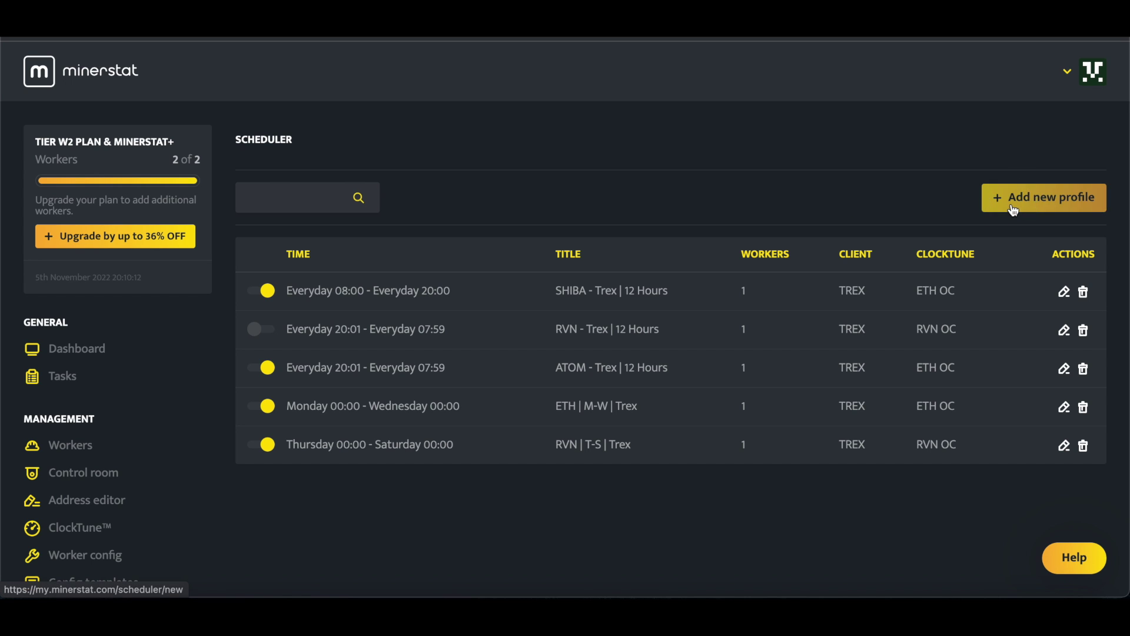
{"action": "scroll", "coordinate": [550, 316], "scroll_direction": "down", "scroll_amount": 3}
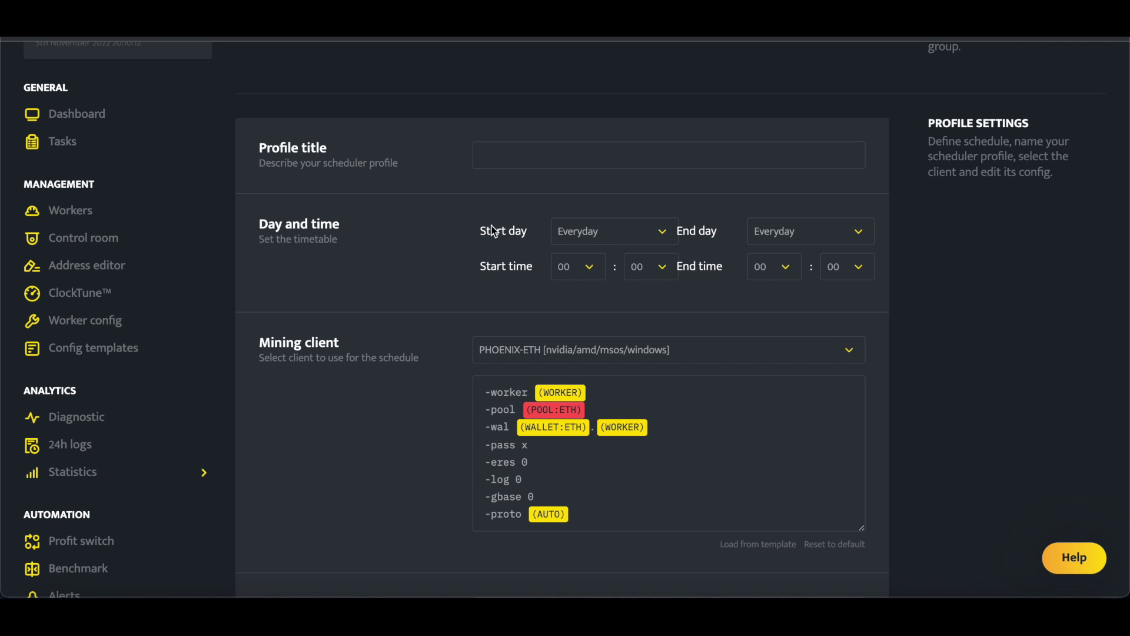
{"action": "scroll", "coordinate": [500, 244], "scroll_direction": "down", "scroll_amount": 1}
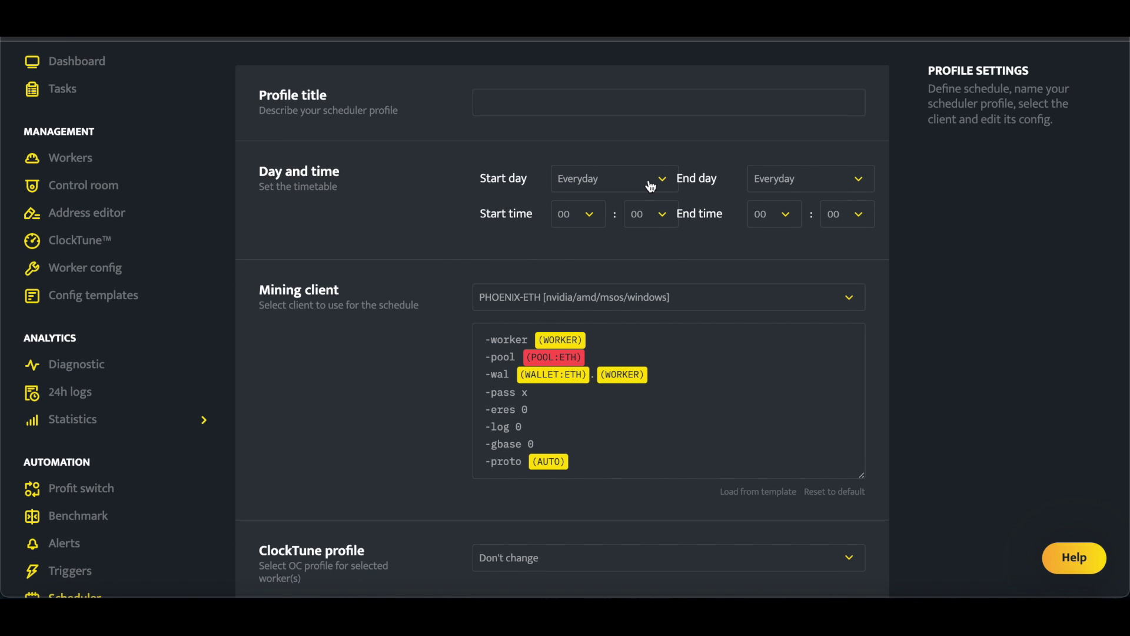
{"action": "left_click", "coordinate": [651, 183]}
{"action": "left_click", "coordinate": [481, 183]}
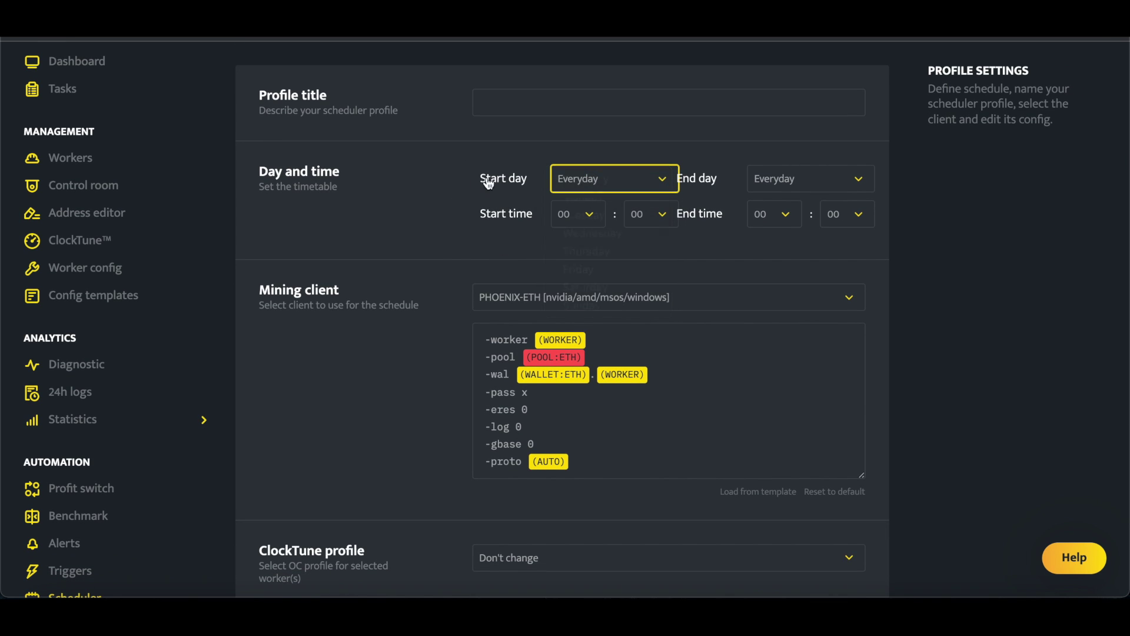
- Browse the start day choices while leaving the timetable on Everyday
{"action": "left_click", "coordinate": [641, 185]}
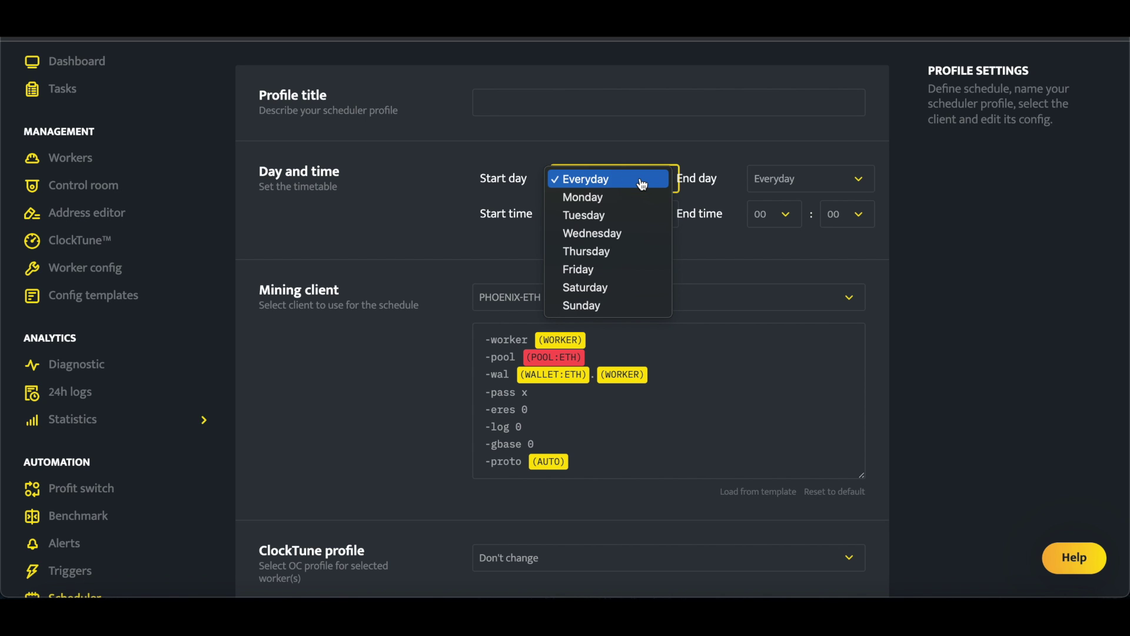
{"action": "left_click", "coordinate": [642, 184]}
{"action": "scroll", "coordinate": [448, 188], "scroll_direction": "up", "scroll_amount": 1}
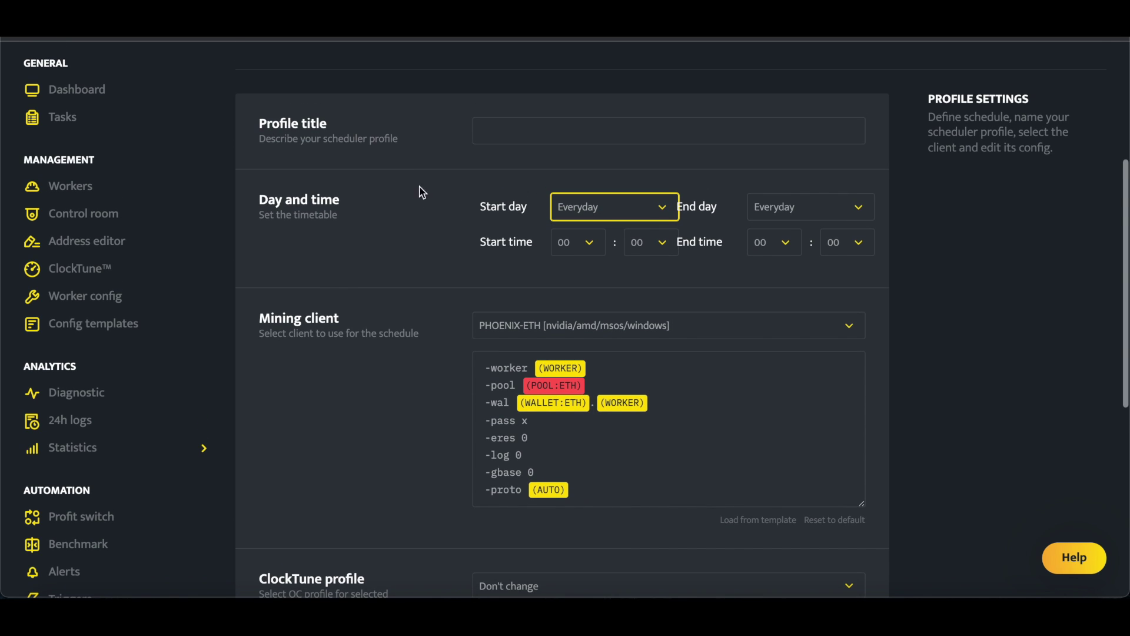
{"action": "left_click", "coordinate": [591, 210]}
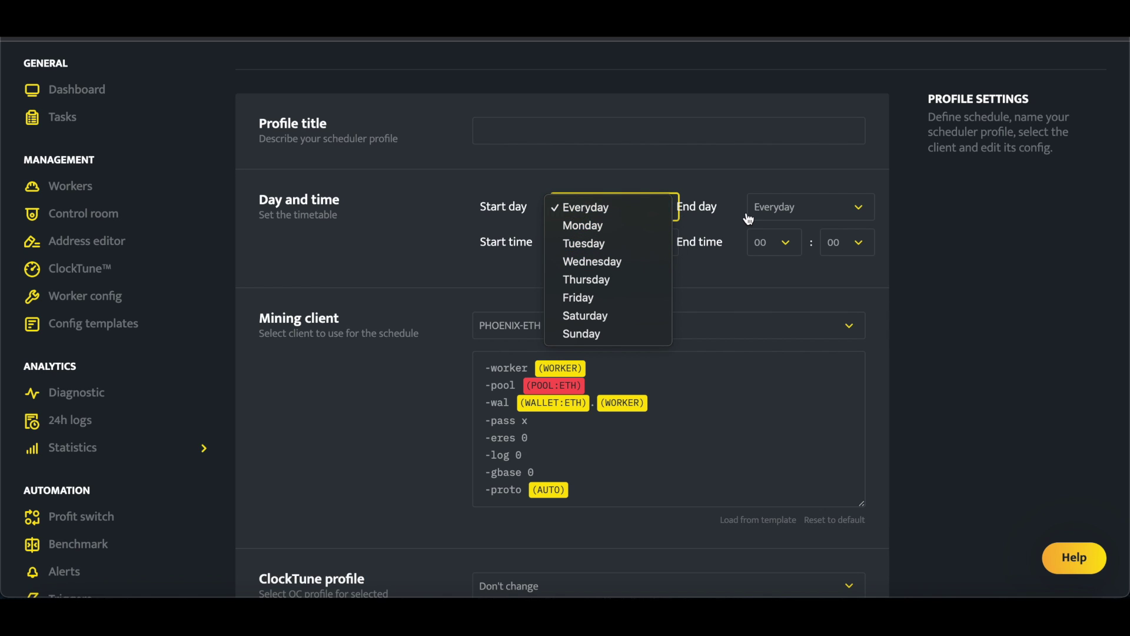
{"action": "left_click", "coordinate": [453, 208]}
{"action": "left_click", "coordinate": [619, 209]}
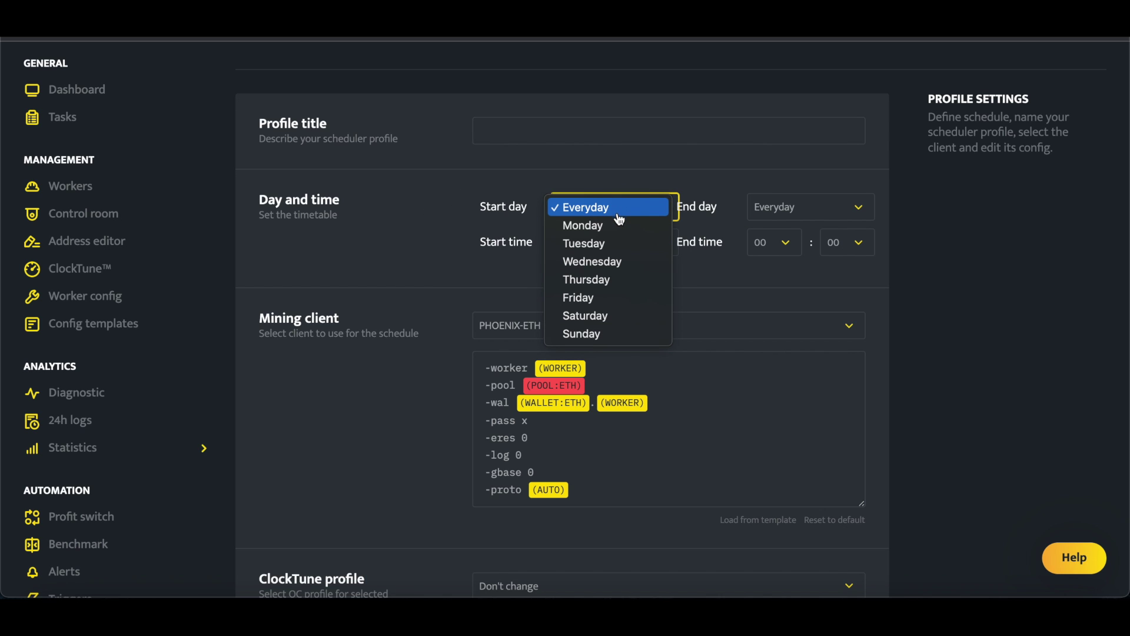
{"action": "left_click", "coordinate": [439, 220]}
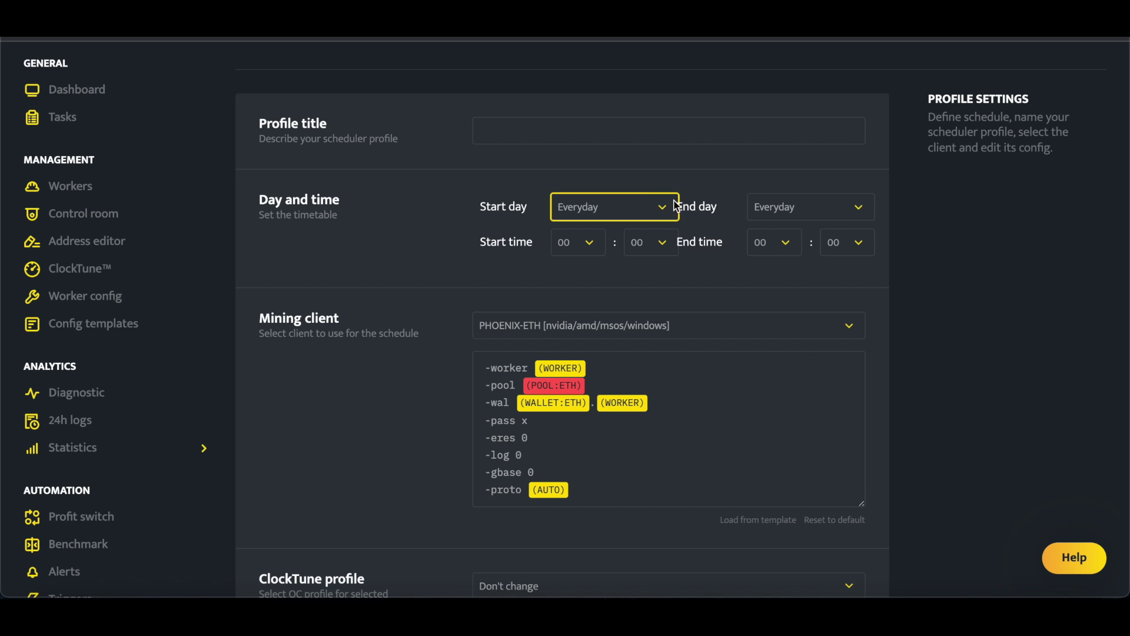
{"action": "scroll", "coordinate": [453, 220], "scroll_direction": "down", "scroll_amount": 1}
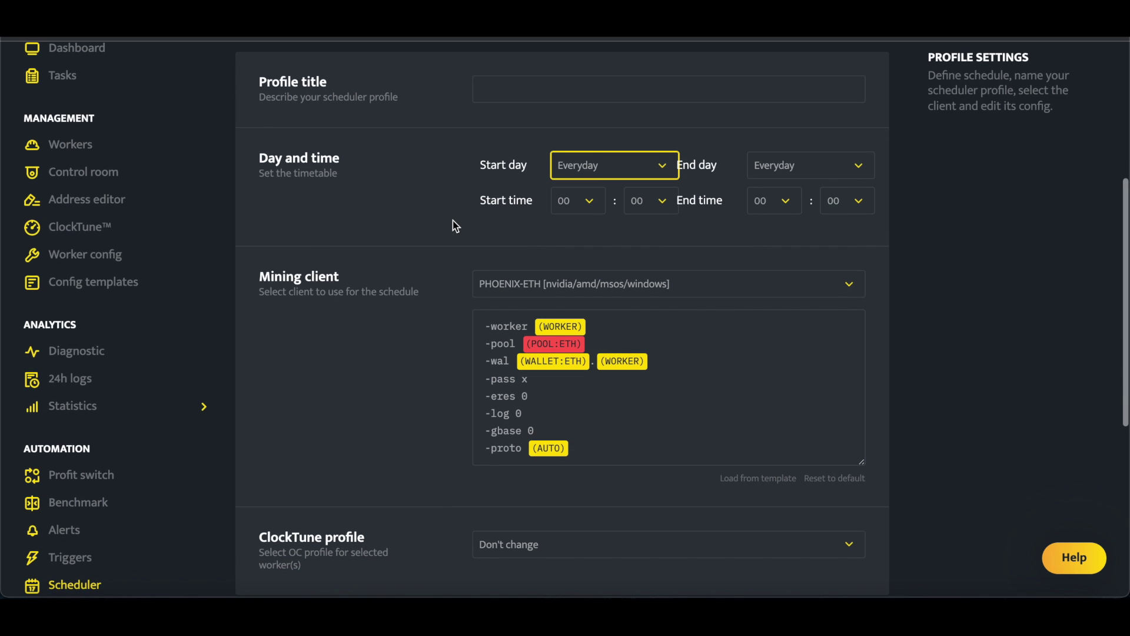
{"action": "scroll", "coordinate": [453, 220], "scroll_direction": "up", "scroll_amount": 2}
{"action": "left_click", "coordinate": [640, 221]}
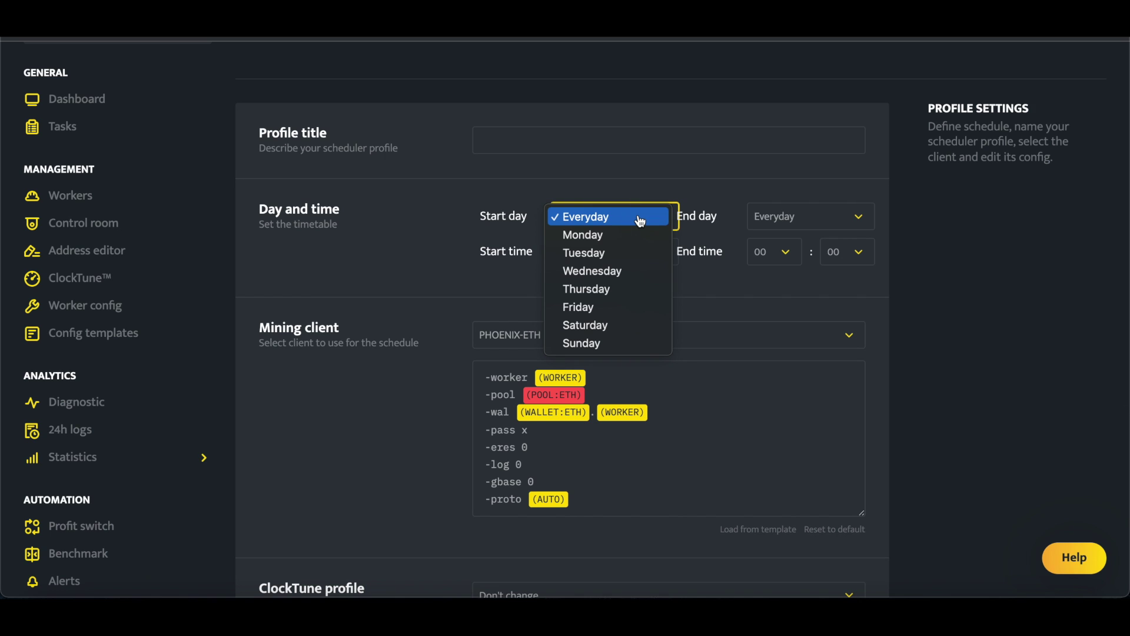
{"action": "left_click", "coordinate": [428, 217]}
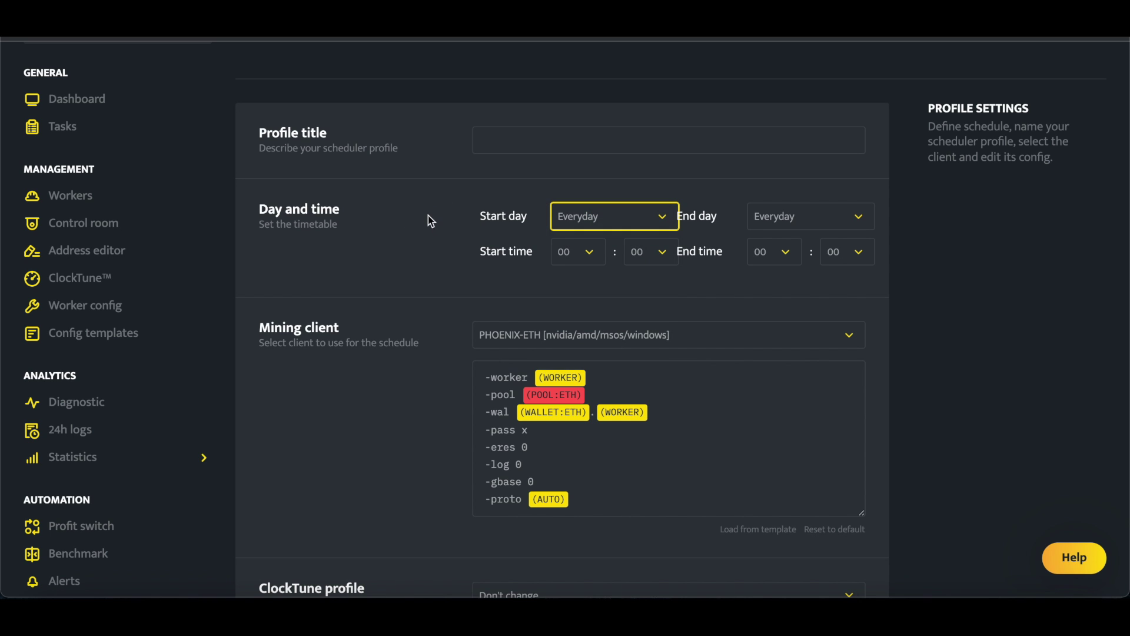
{"action": "scroll", "coordinate": [460, 231], "scroll_direction": "down", "scroll_amount": 1}
{"action": "scroll", "coordinate": [459, 232], "scroll_direction": "down", "scroll_amount": 1}
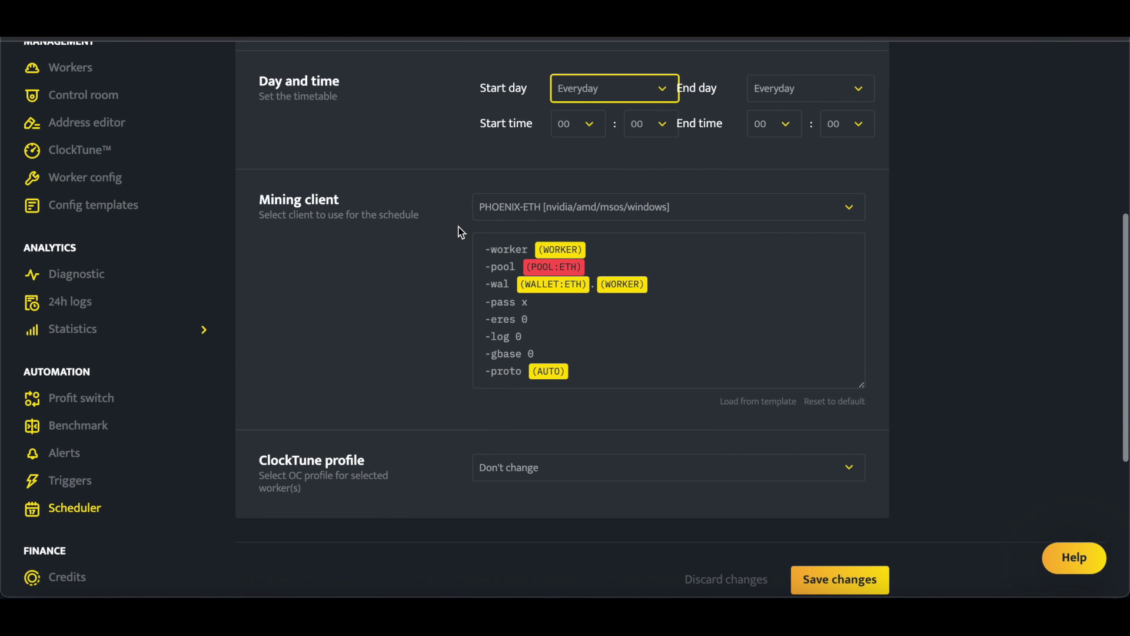
{"action": "scroll", "coordinate": [442, 187], "scroll_direction": "up", "scroll_amount": 1}
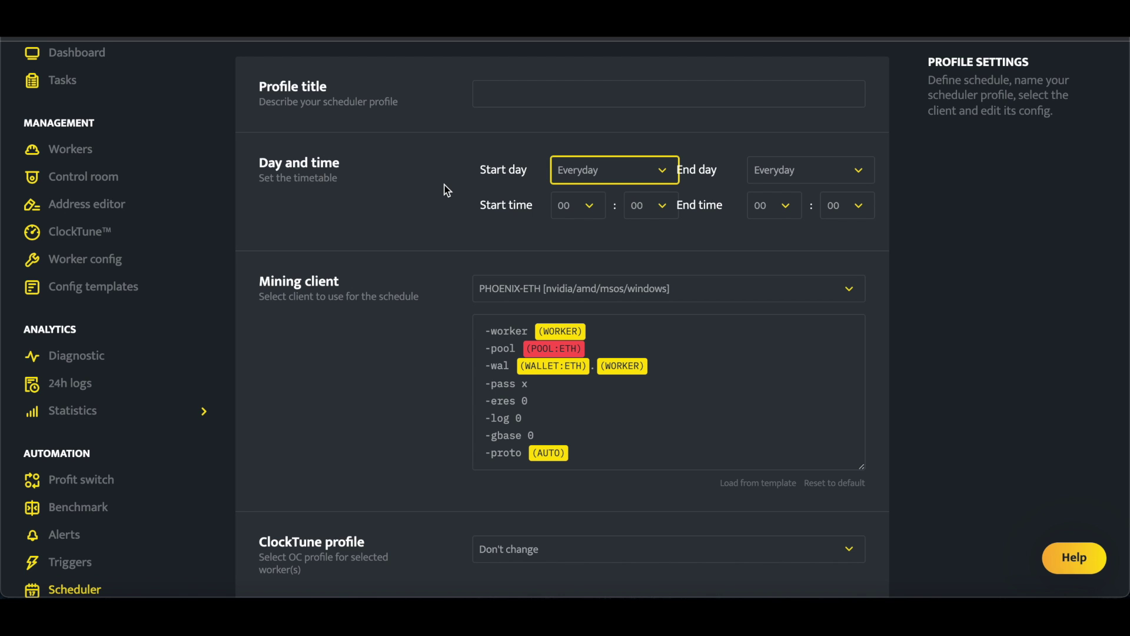
{"action": "scroll", "coordinate": [444, 187], "scroll_direction": "down", "scroll_amount": 2}
{"action": "scroll", "coordinate": [444, 191], "scroll_direction": "up", "scroll_amount": 3}
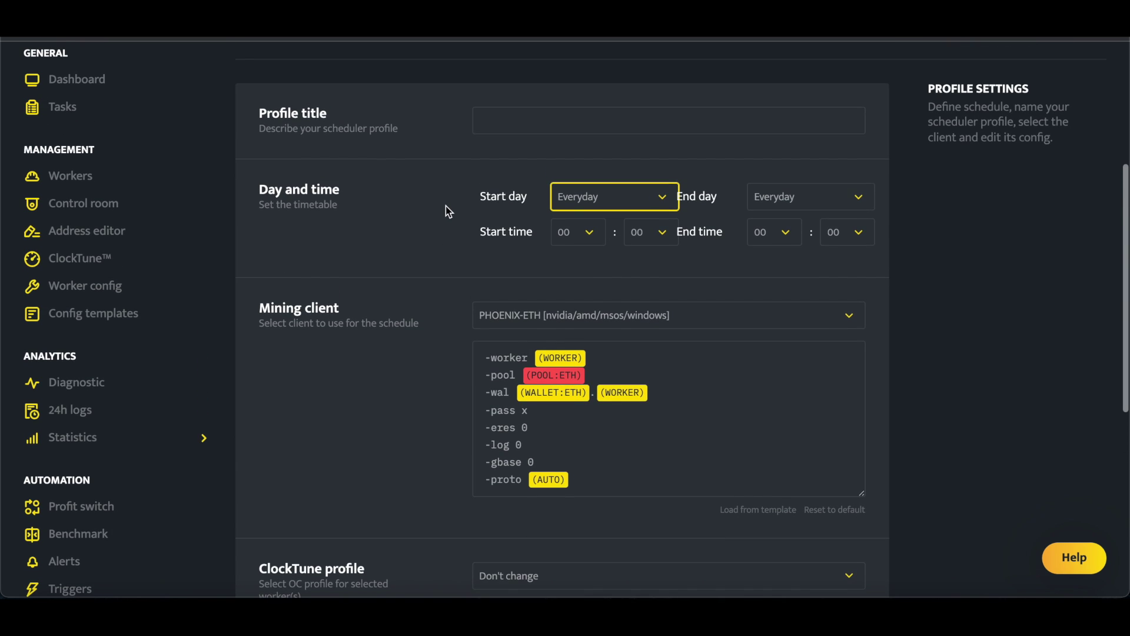
{"action": "scroll", "coordinate": [445, 206], "scroll_direction": "up", "scroll_amount": 1}
{"action": "scroll", "coordinate": [445, 206], "scroll_direction": "down", "scroll_amount": 2}
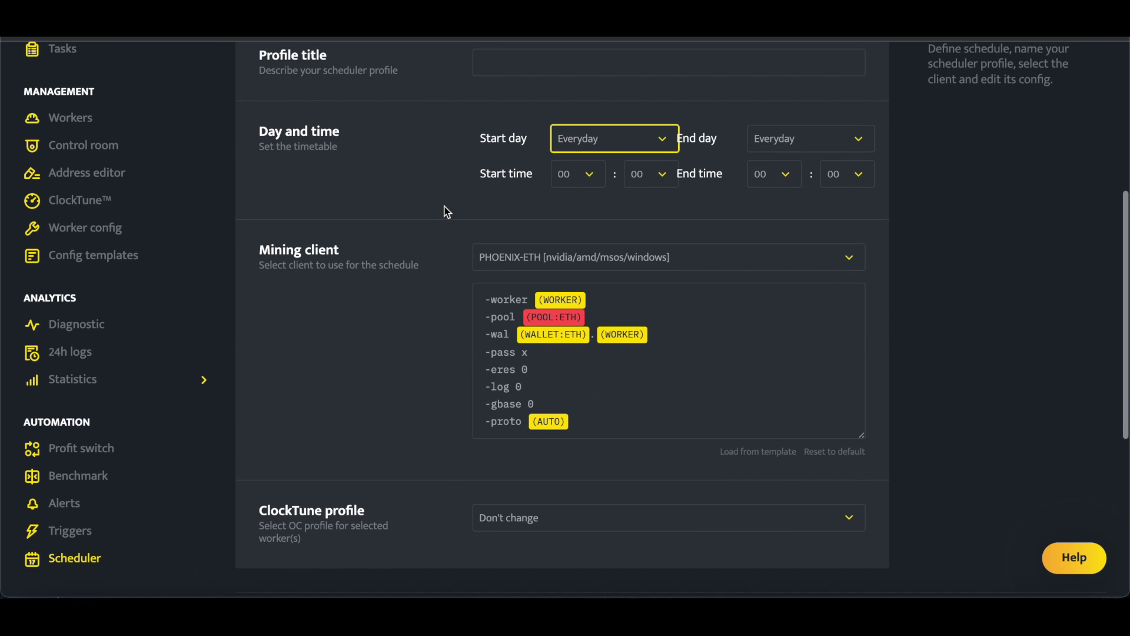
{"action": "scroll", "coordinate": [447, 206], "scroll_direction": "down", "scroll_amount": 1}
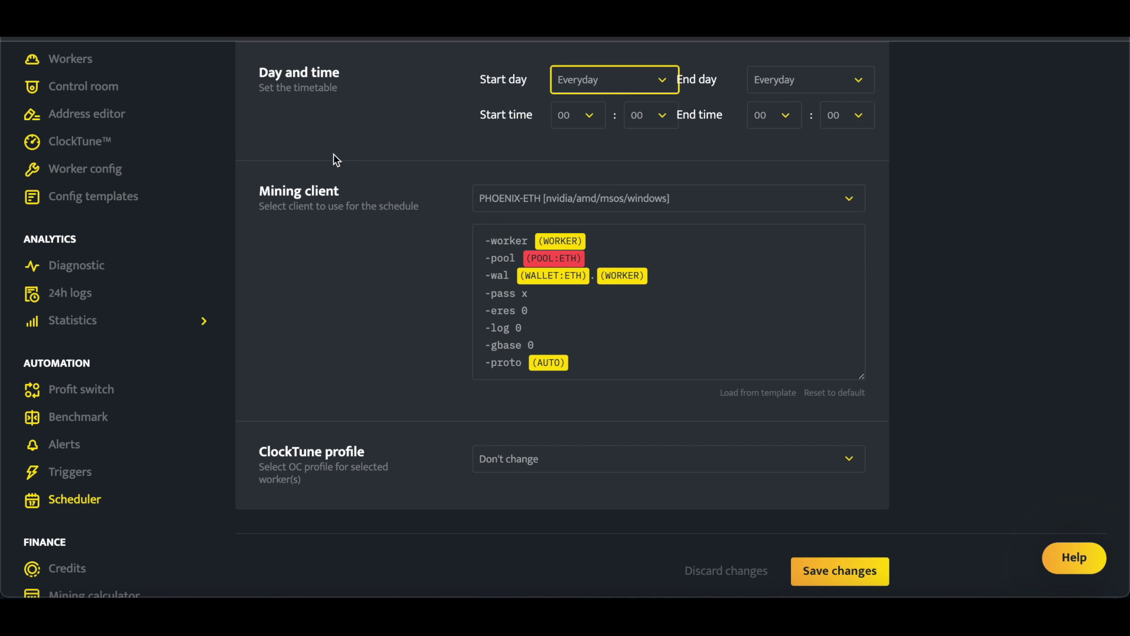
{"action": "scroll", "coordinate": [383, 167], "scroll_direction": "up", "scroll_amount": 1}
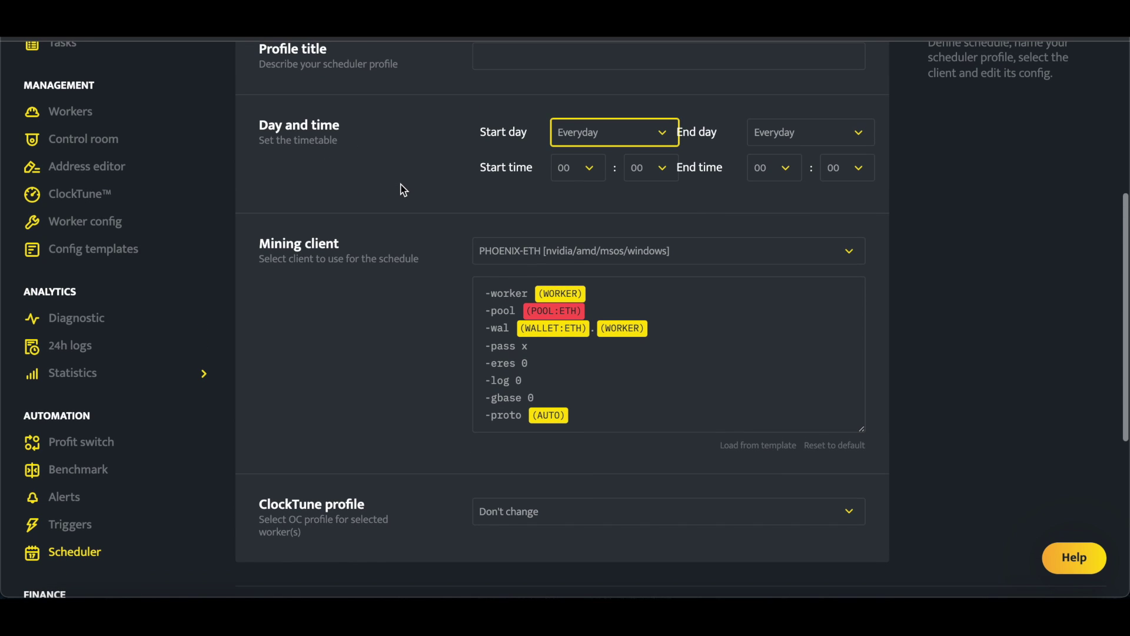
- Try Monday to Friday, then set the timetable to Sunday 00:00 to Sunday 00:00
{"action": "left_click", "coordinate": [636, 140]}
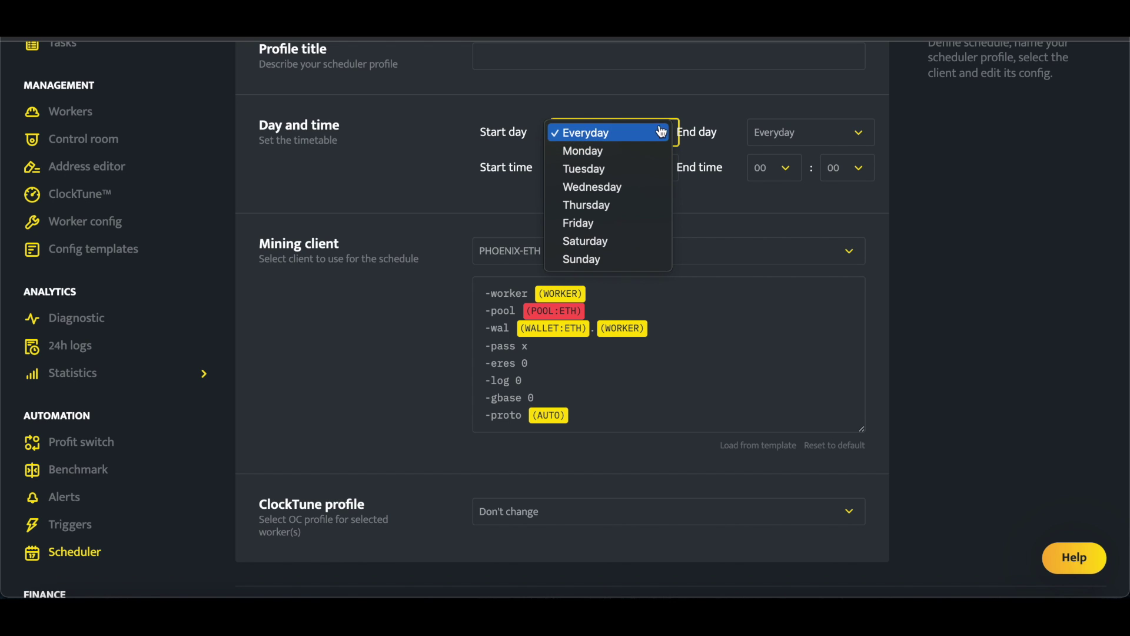
{"action": "left_click", "coordinate": [631, 154]}
{"action": "left_click", "coordinate": [813, 143]}
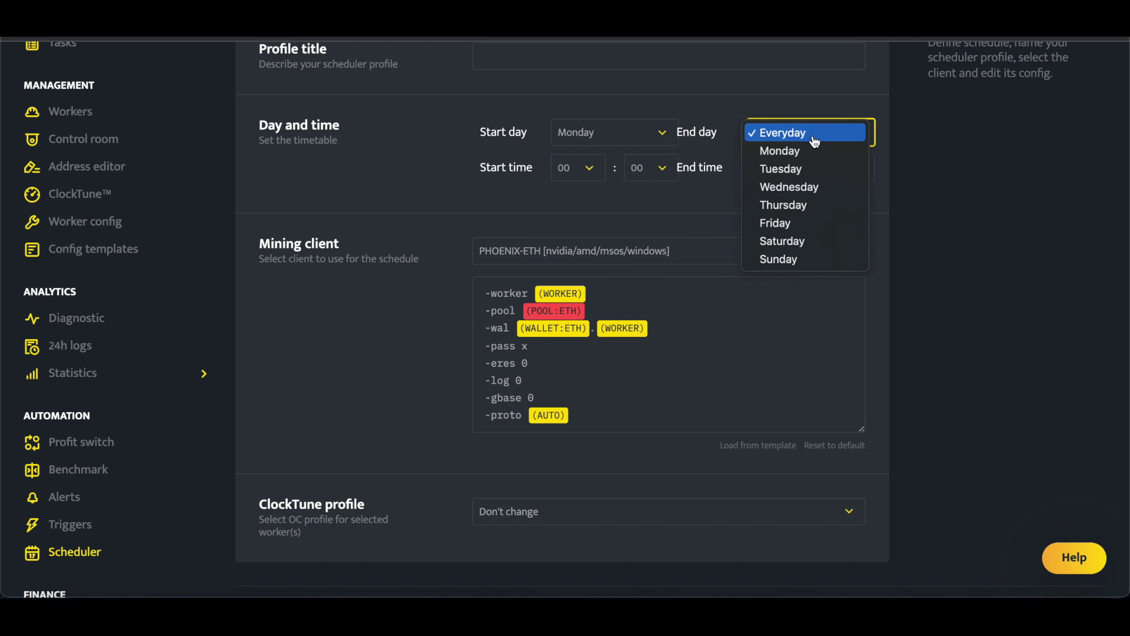
{"action": "left_click", "coordinate": [789, 225]}
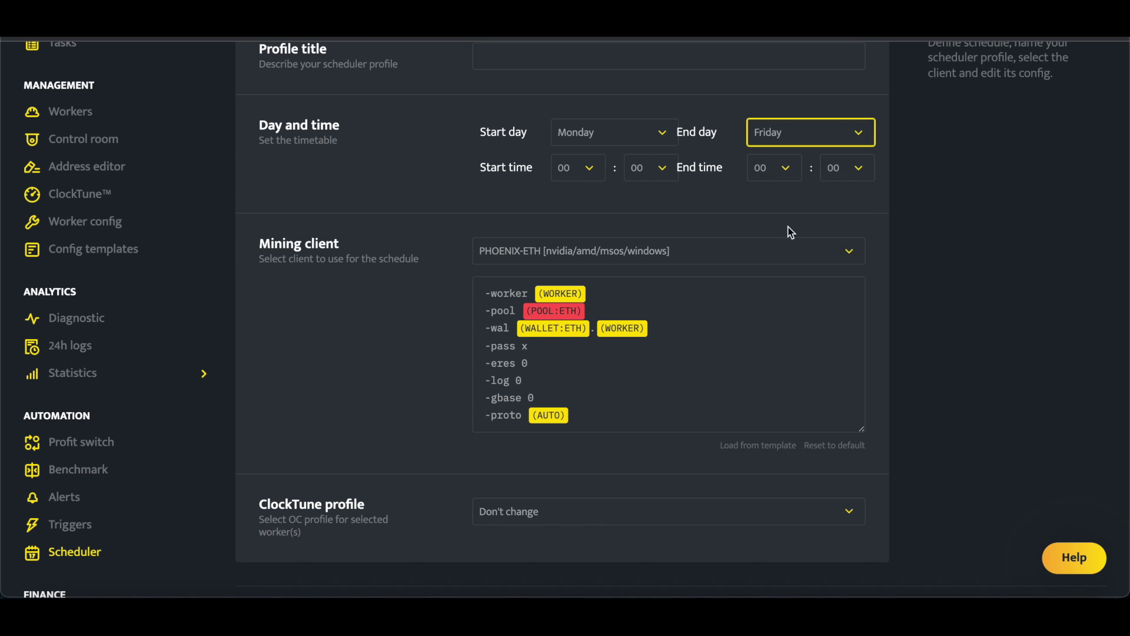
{"action": "left_click", "coordinate": [647, 126]}
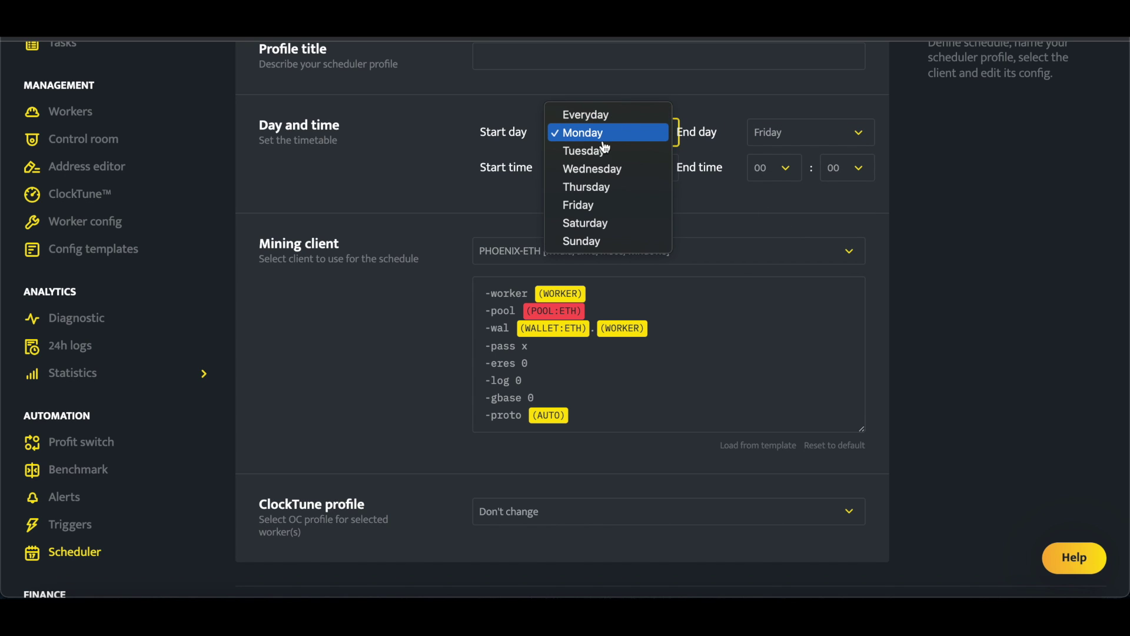
{"action": "left_click", "coordinate": [580, 241]}
{"action": "left_click", "coordinate": [777, 132]}
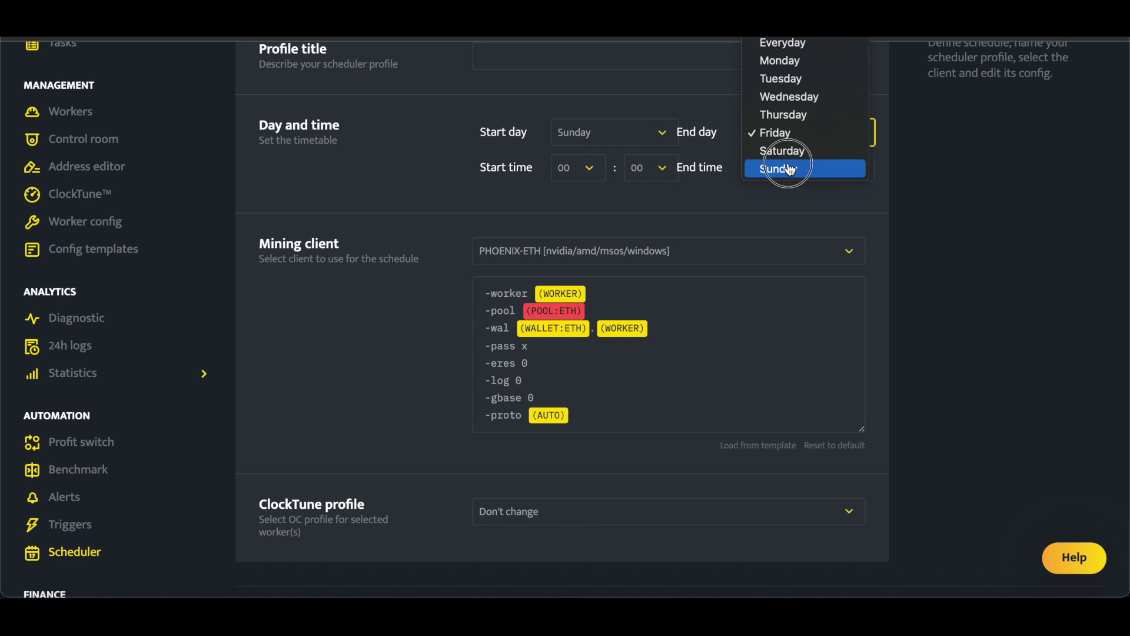
{"action": "left_click", "coordinate": [786, 168]}
{"action": "scroll", "coordinate": [774, 261], "scroll_direction": "up", "scroll_amount": 1}
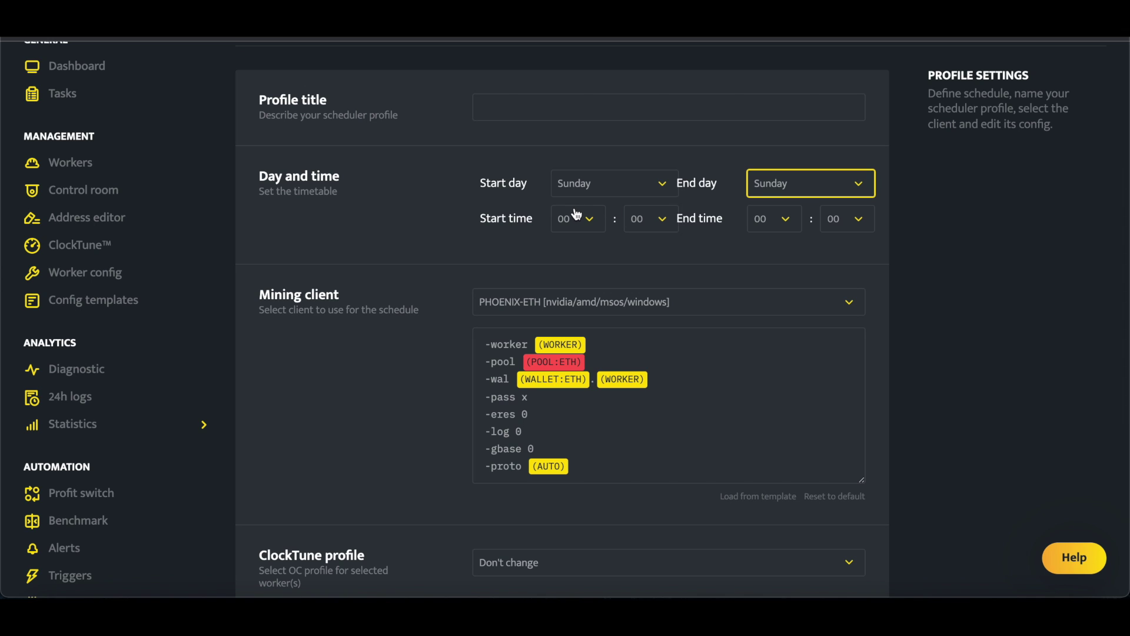
{"action": "scroll", "coordinate": [757, 241], "scroll_direction": "down", "scroll_amount": 1}
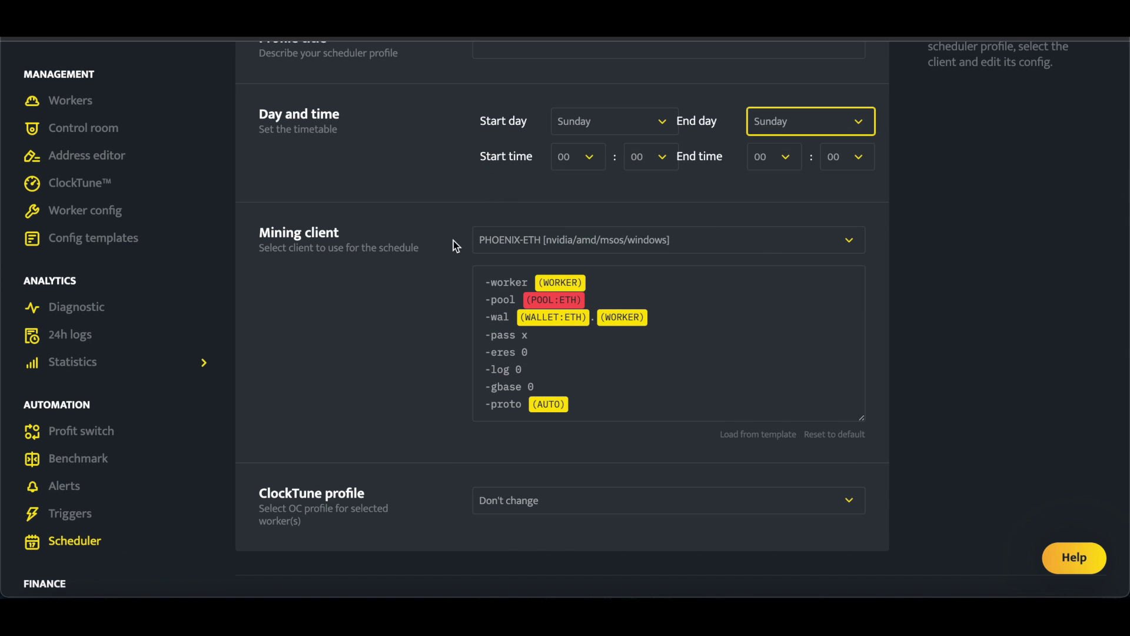
{"action": "scroll", "coordinate": [400, 275], "scroll_direction": "down", "scroll_amount": 1}
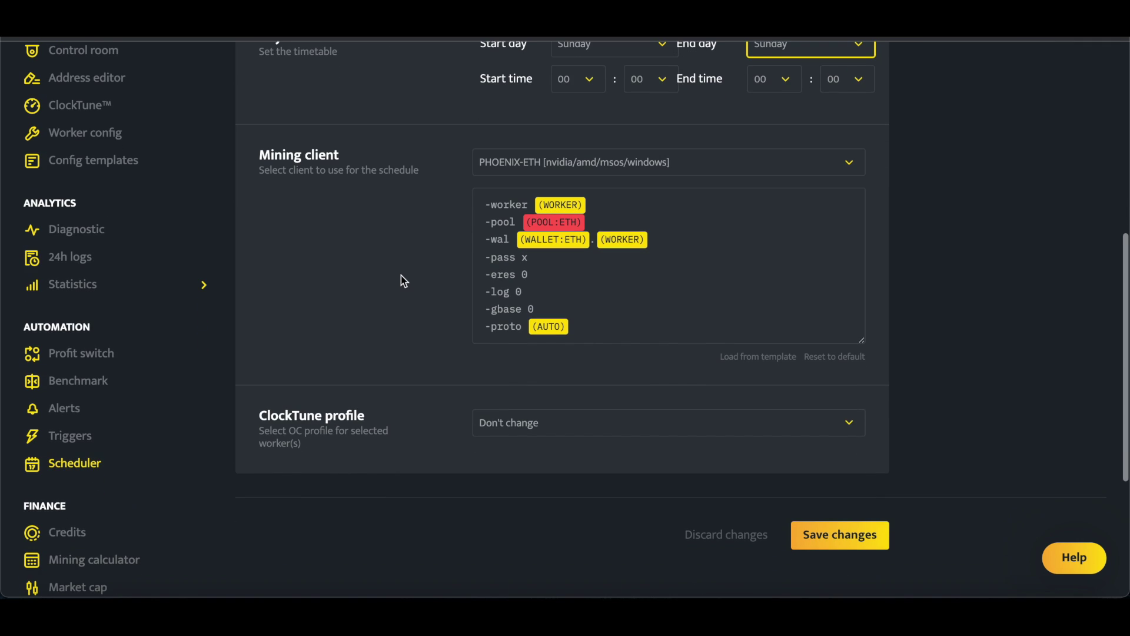
{"action": "left_click", "coordinate": [562, 246]}
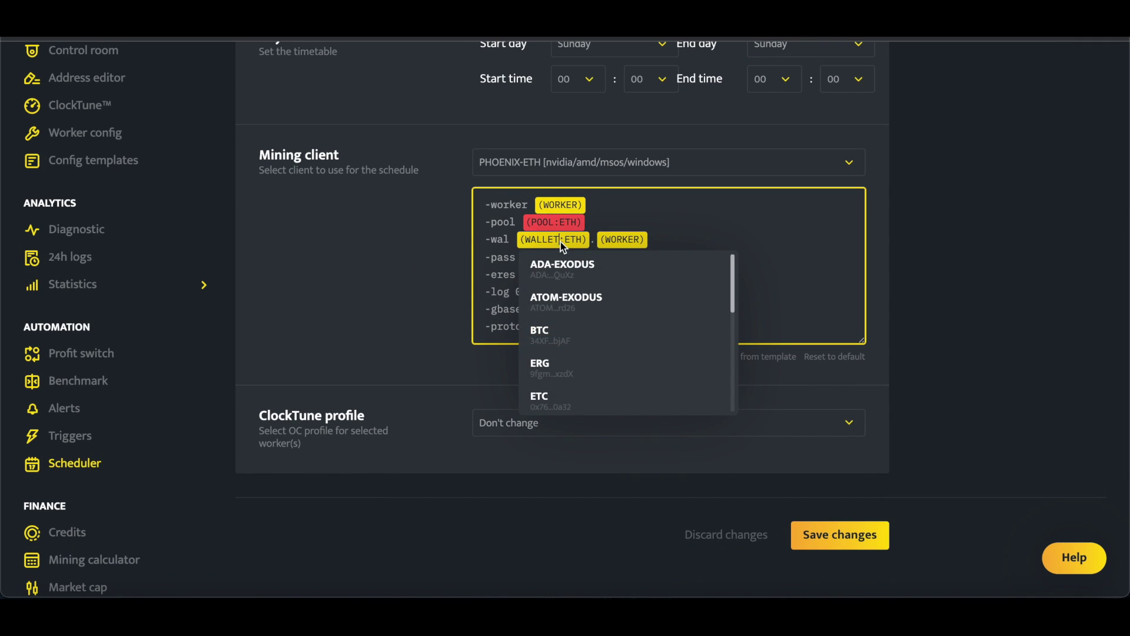
{"action": "scroll", "coordinate": [586, 309], "scroll_direction": "down", "scroll_amount": 1}
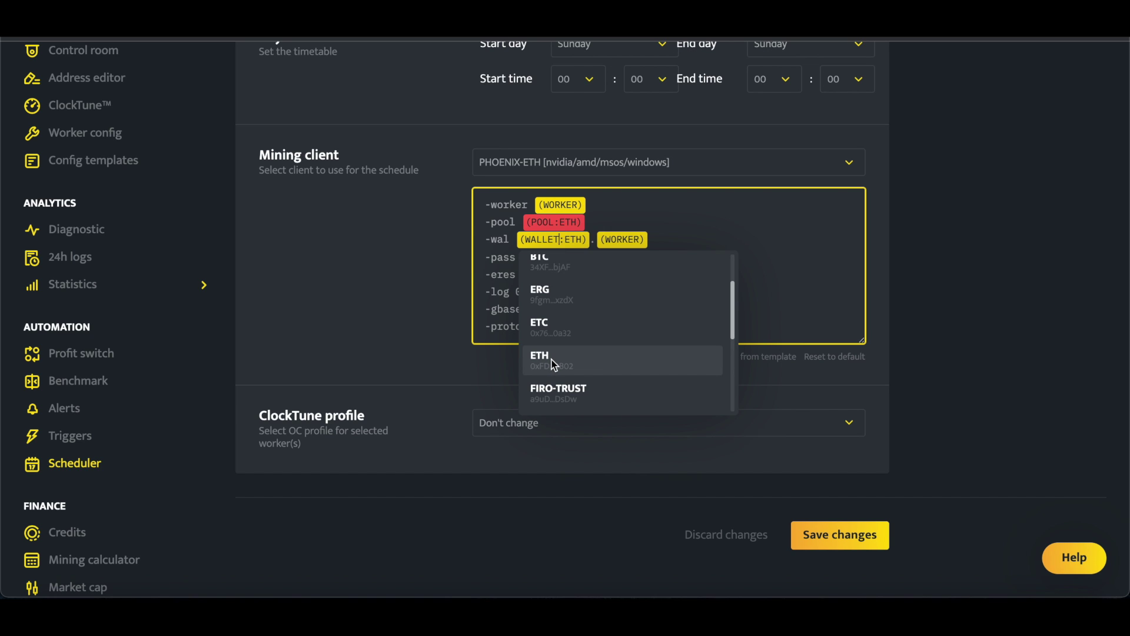
{"action": "left_click", "coordinate": [431, 263]}
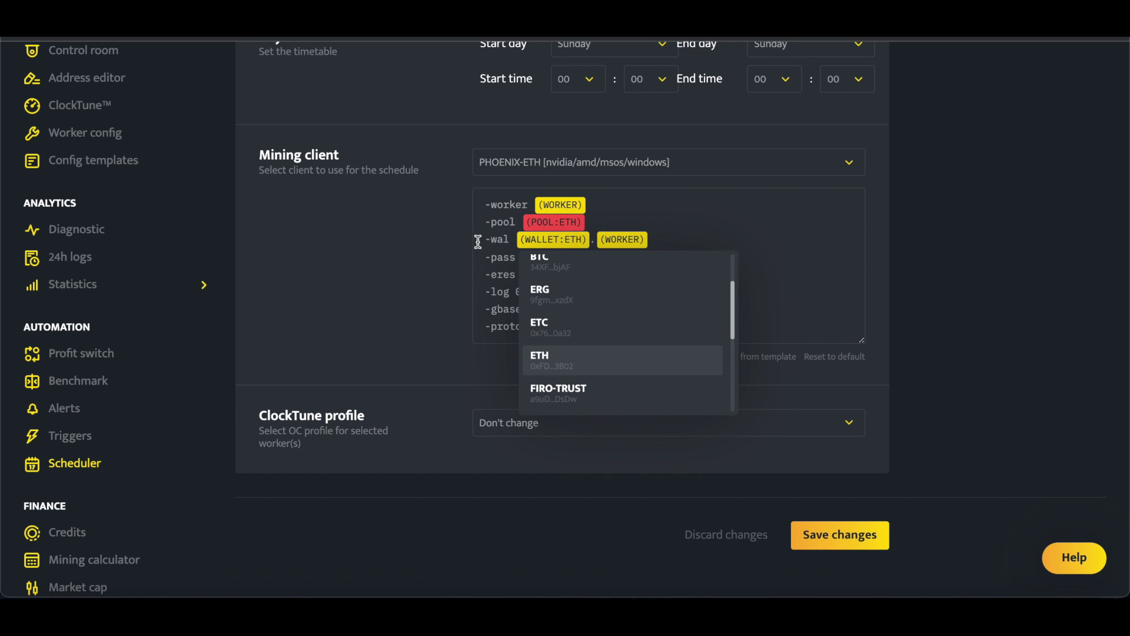
{"action": "scroll", "coordinate": [590, 170], "scroll_direction": "up", "scroll_amount": 1}
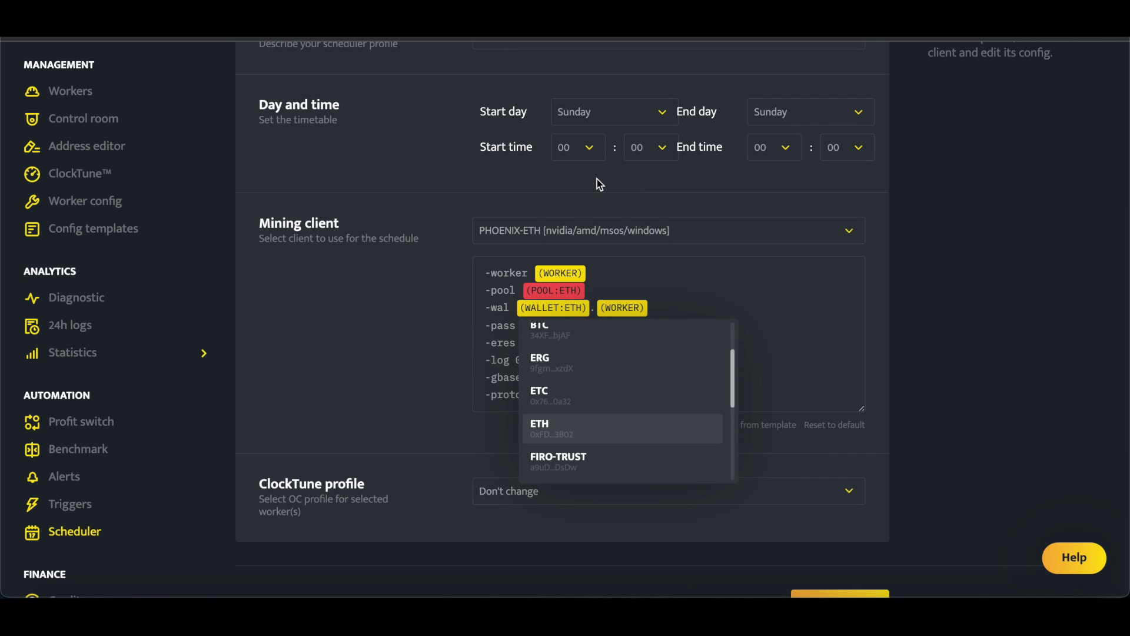
{"action": "left_click", "coordinate": [568, 317]}
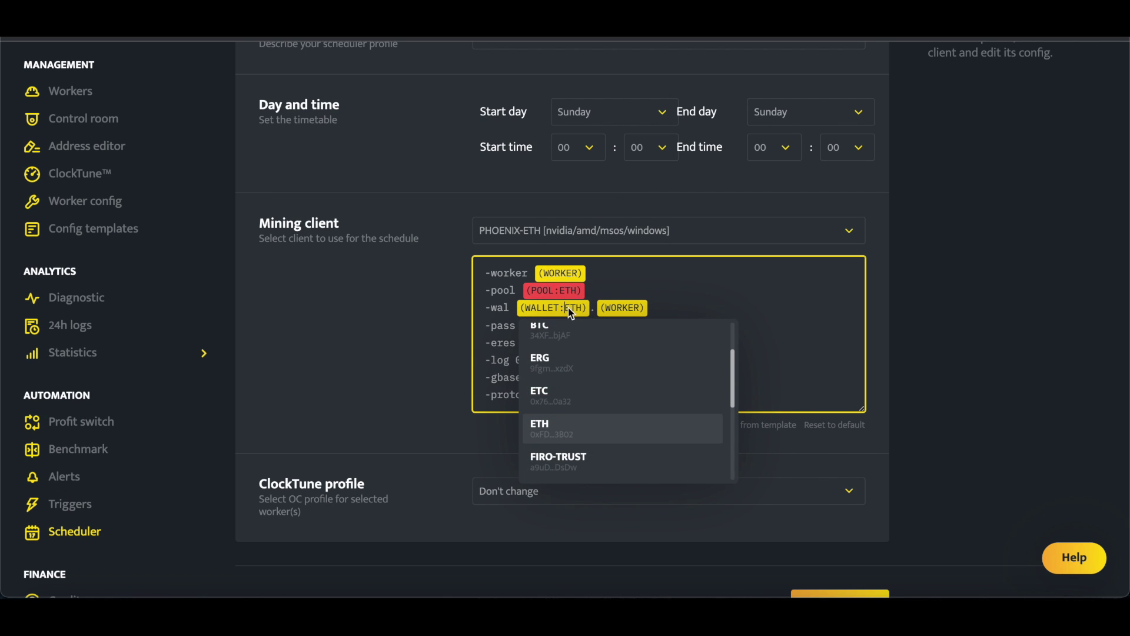
{"action": "left_click", "coordinate": [403, 307]}
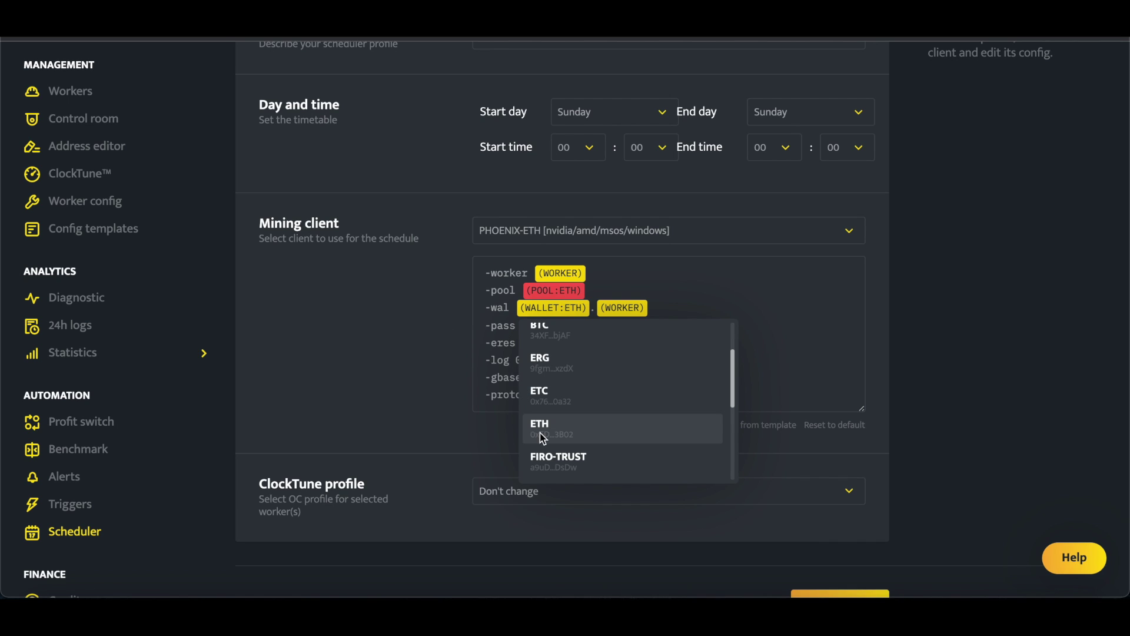
{"action": "scroll", "coordinate": [422, 343], "scroll_direction": "up", "scroll_amount": 1}
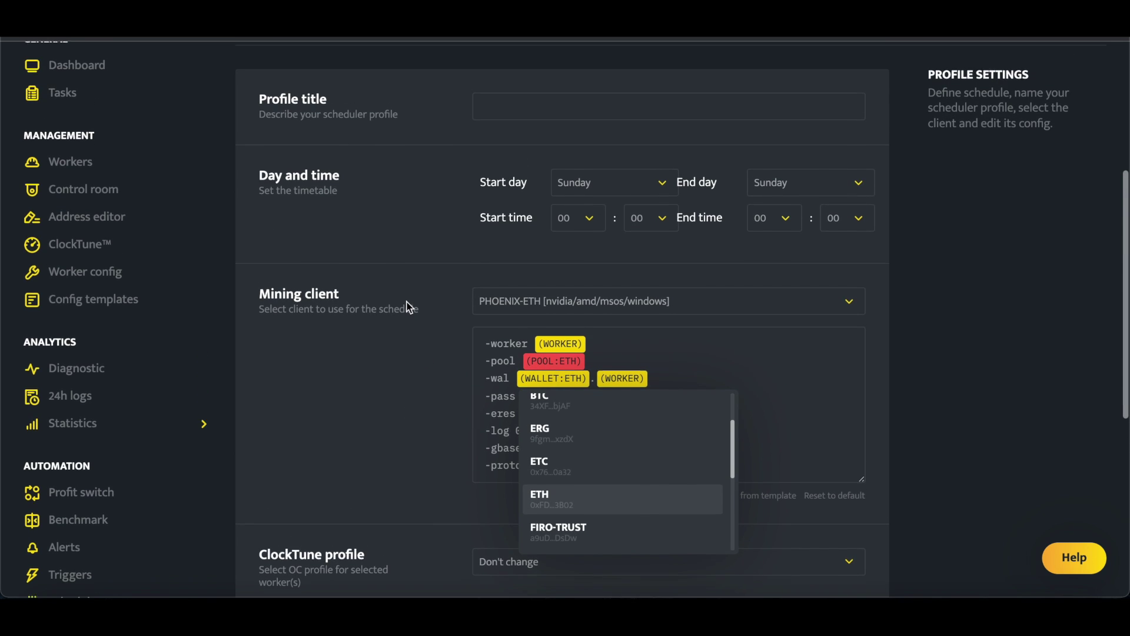
{"action": "scroll", "coordinate": [409, 307], "scroll_direction": "down", "scroll_amount": 2}
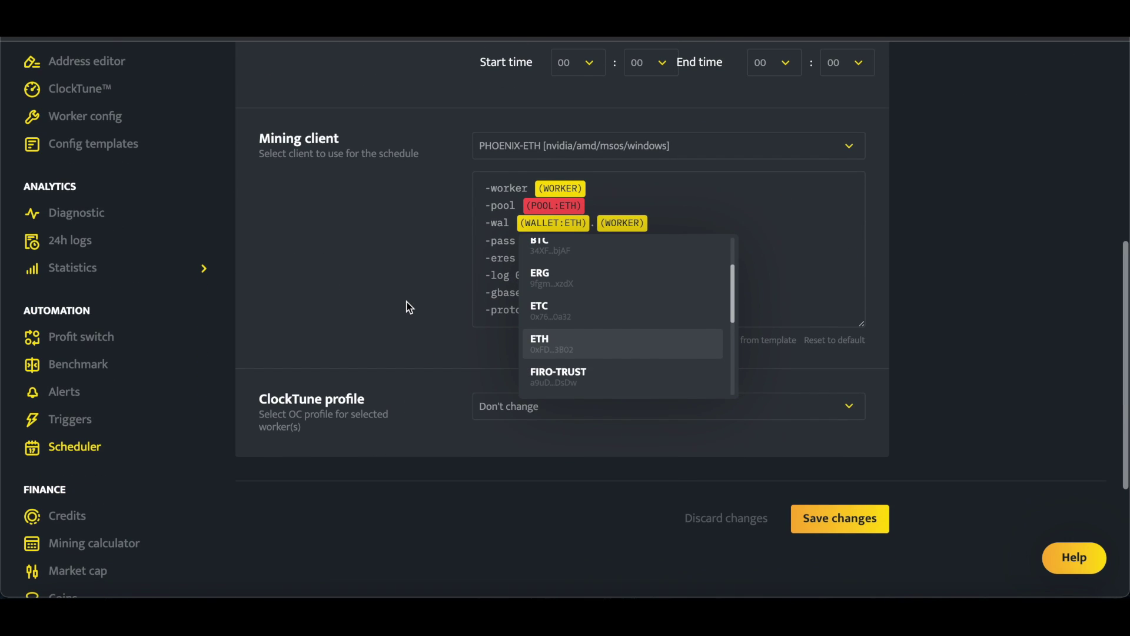
{"action": "left_click", "coordinate": [543, 224]}
{"action": "scroll", "coordinate": [428, 238], "scroll_direction": "up", "scroll_amount": 1}
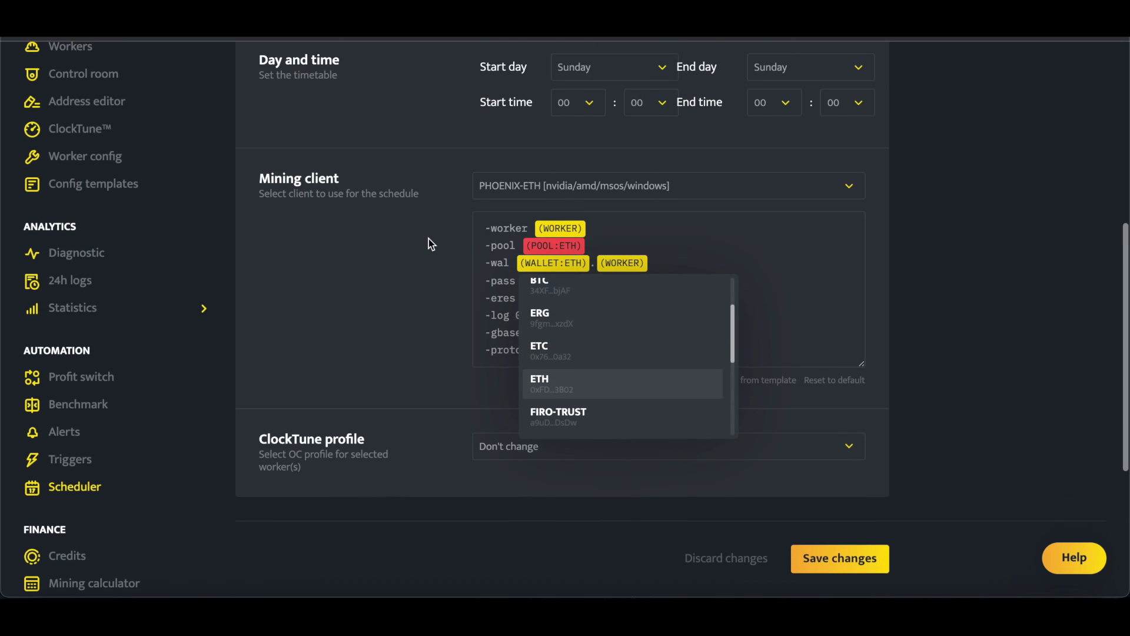
{"action": "scroll", "coordinate": [425, 244], "scroll_direction": "up", "scroll_amount": 2}
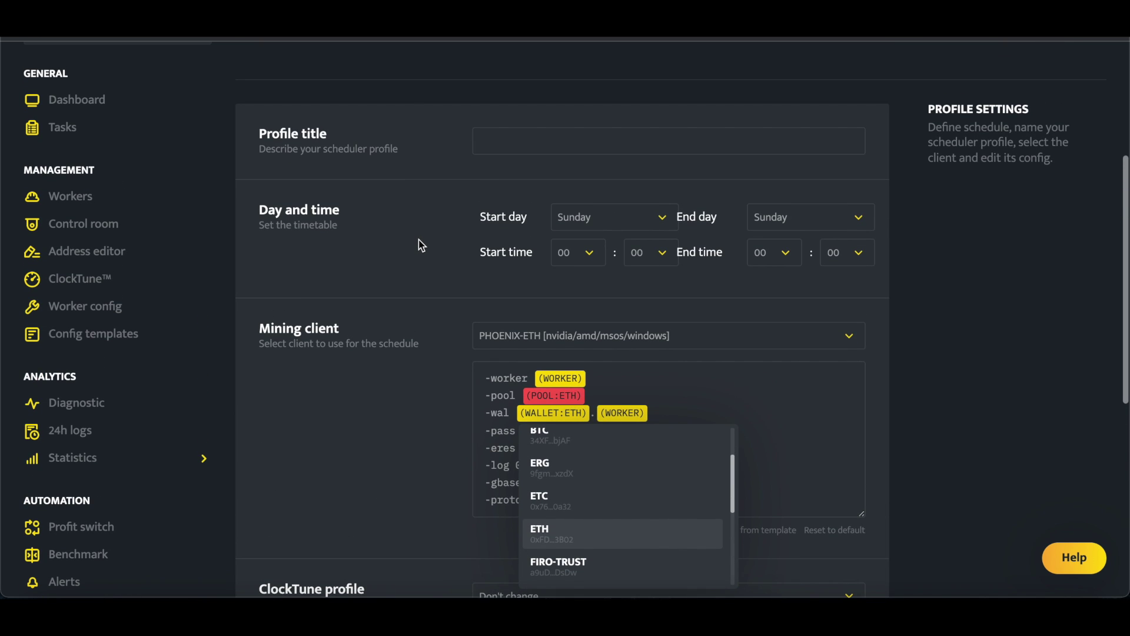
{"action": "scroll", "coordinate": [422, 244], "scroll_direction": "down", "scroll_amount": 1}
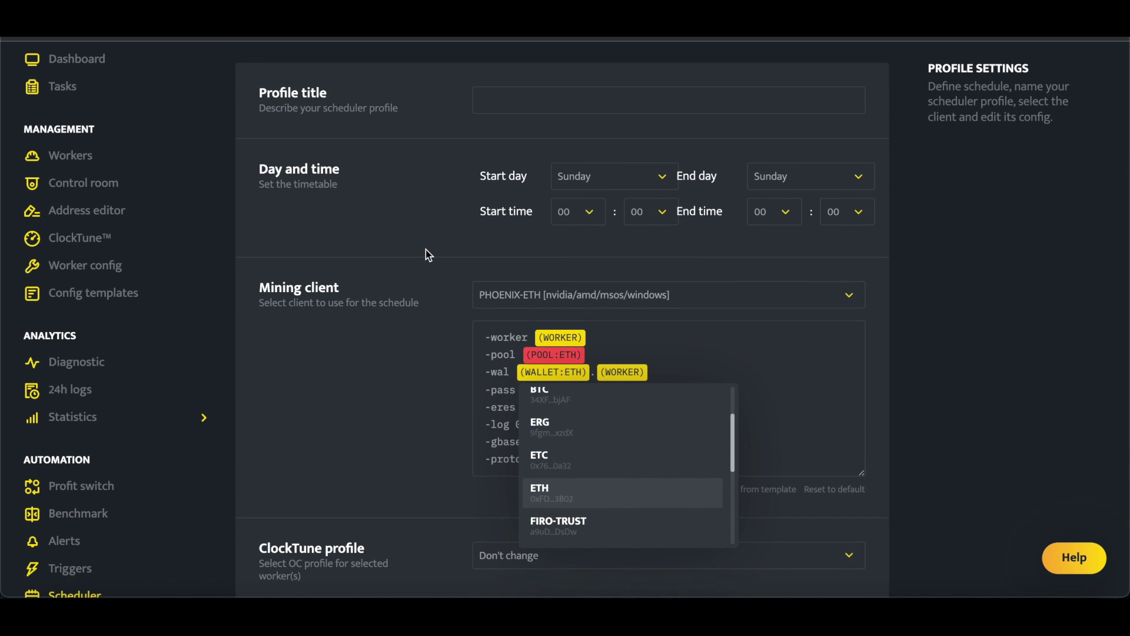
{"action": "scroll", "coordinate": [426, 250], "scroll_direction": "down", "scroll_amount": 2}
{"action": "scroll", "coordinate": [425, 250], "scroll_direction": "up", "scroll_amount": 3}
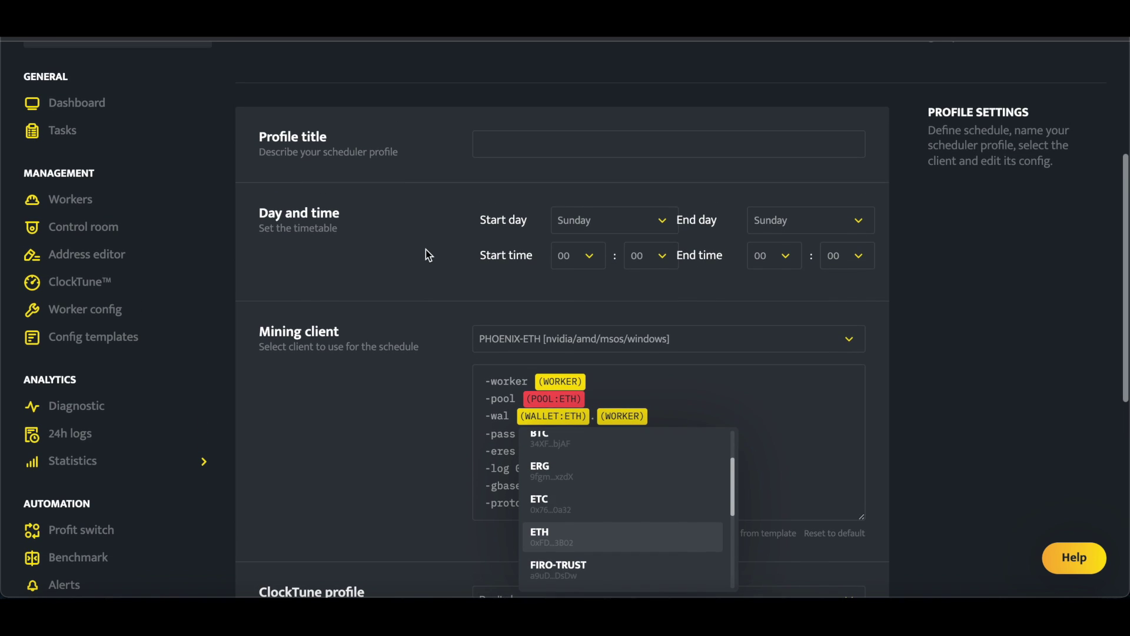
{"action": "scroll", "coordinate": [426, 250], "scroll_direction": "down", "scroll_amount": 2}
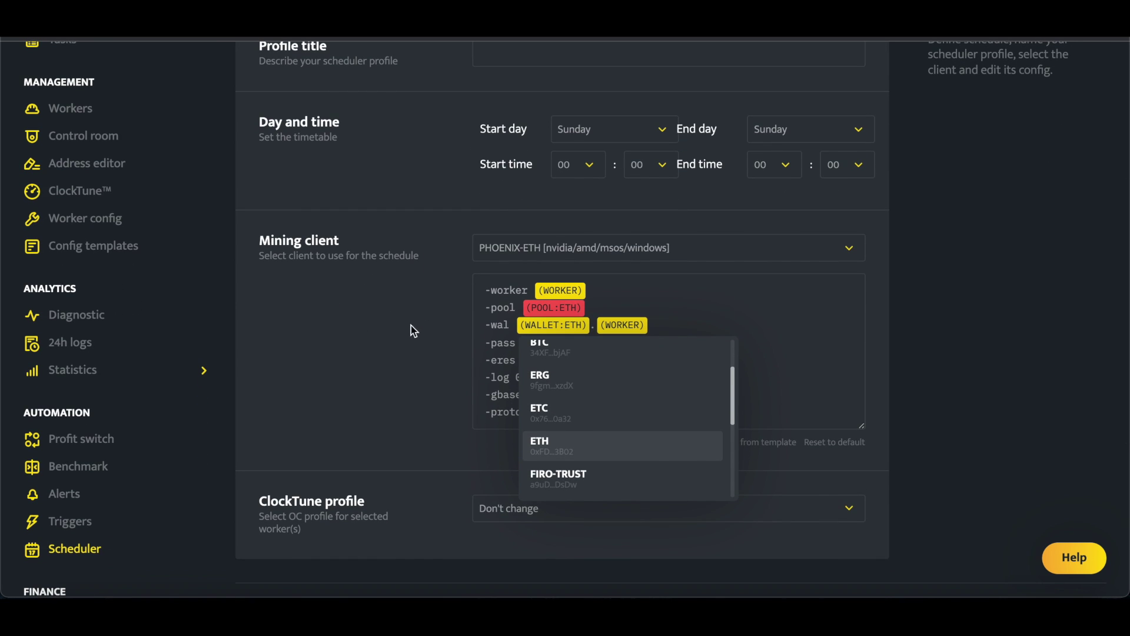
{"action": "scroll", "coordinate": [744, 259], "scroll_direction": "up", "scroll_amount": 1}
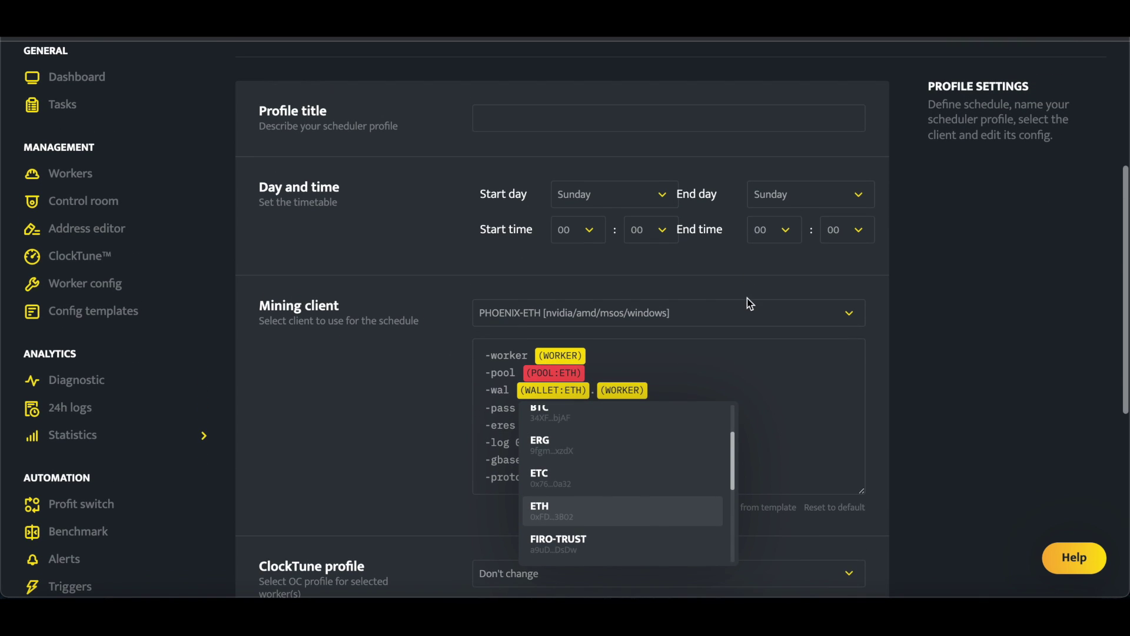
{"action": "scroll", "coordinate": [417, 321], "scroll_direction": "down", "scroll_amount": 2}
{"action": "scroll", "coordinate": [415, 316], "scroll_direction": "down", "scroll_amount": 2}
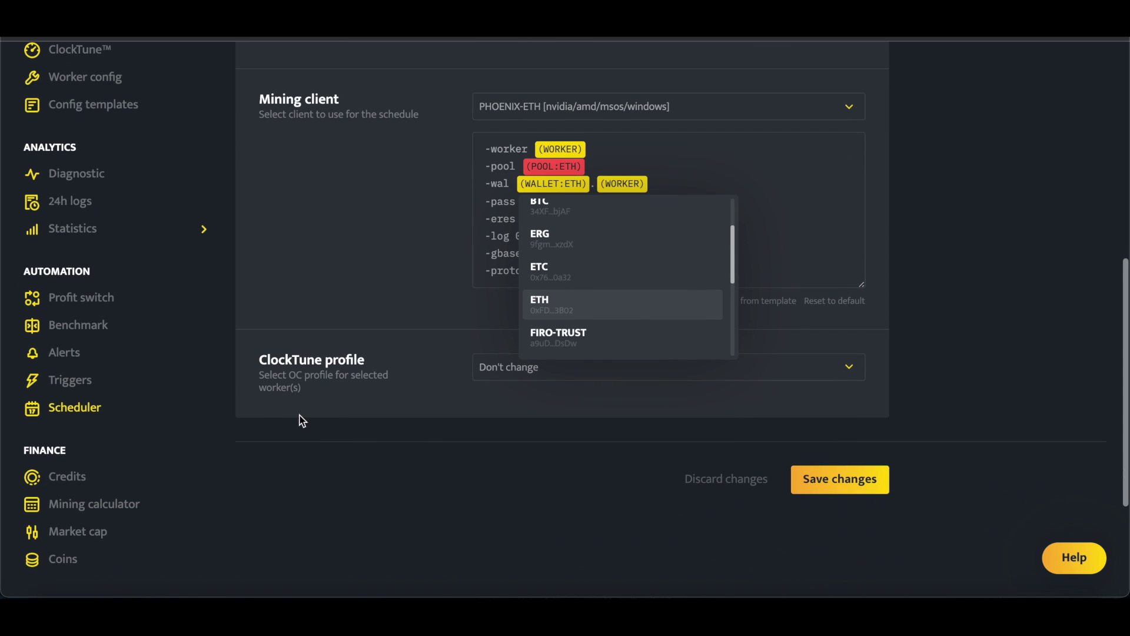
{"action": "left_click", "coordinate": [66, 409]}
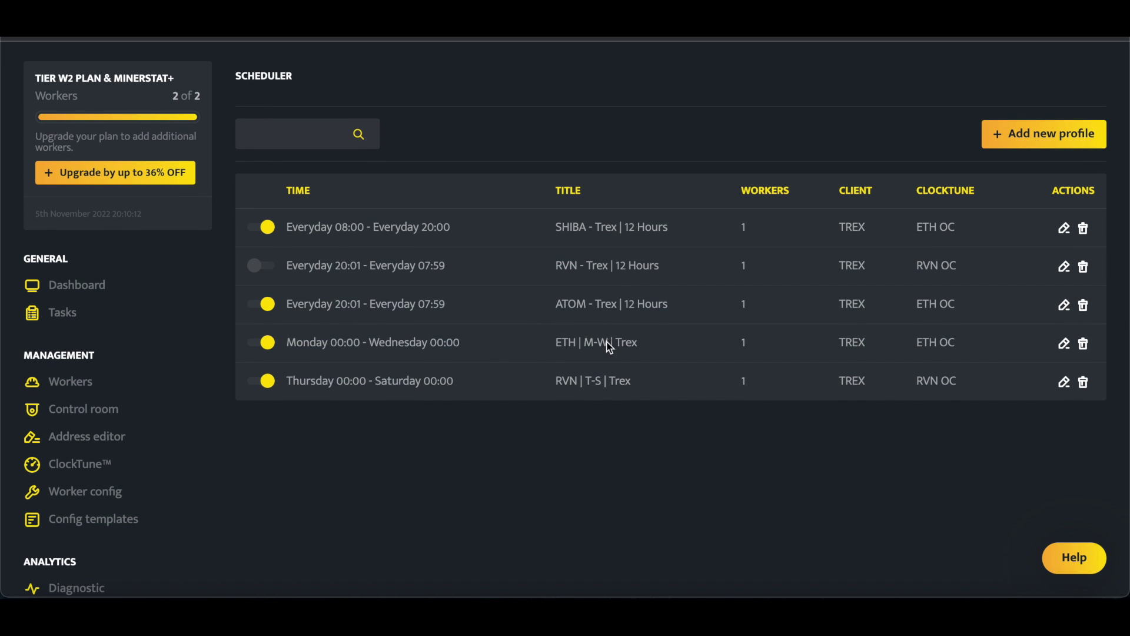
- Delete the ETH | M-W | Trex and RVN | T-S | Trex schedules
{"action": "left_click", "coordinate": [1085, 344]}
{"action": "left_click", "coordinate": [790, 373]}
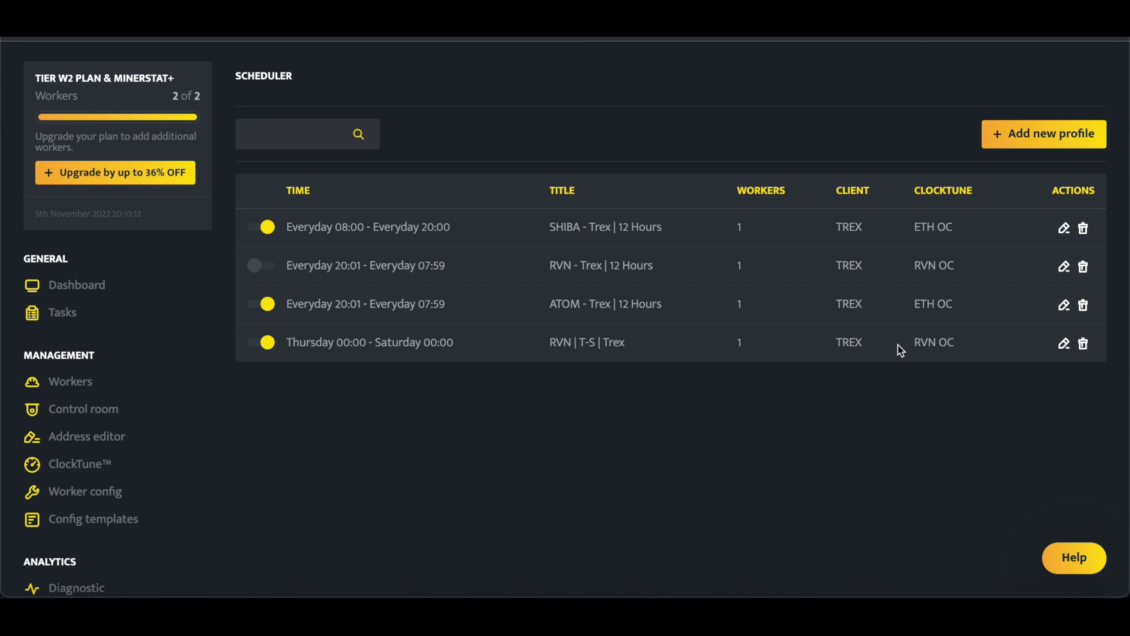
{"action": "left_click", "coordinate": [1083, 344]}
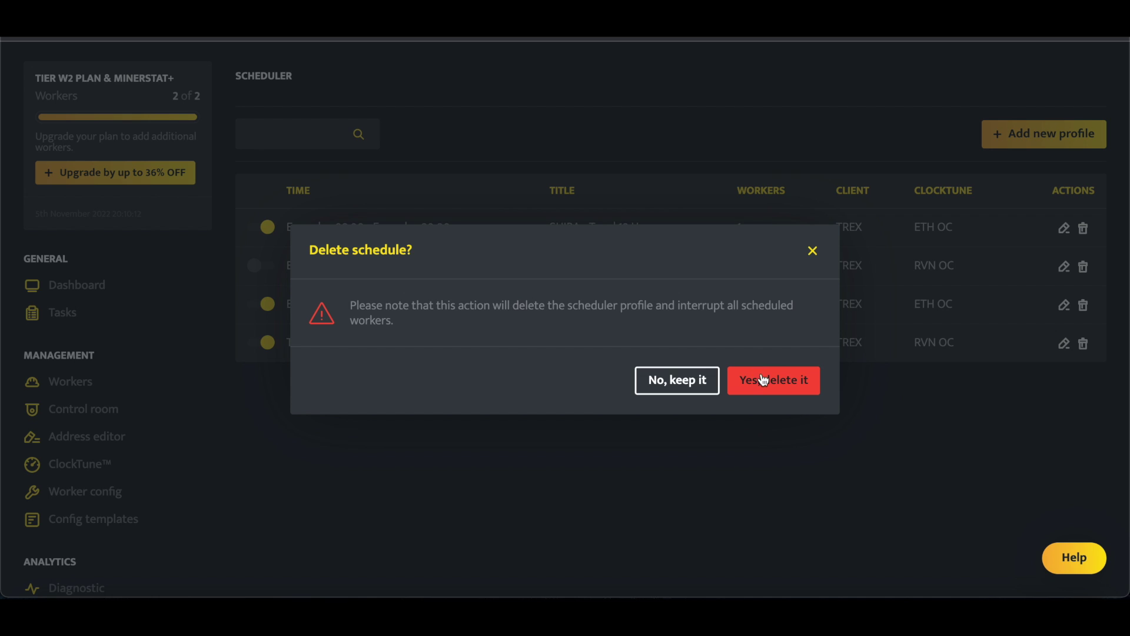
{"action": "left_click", "coordinate": [761, 374]}
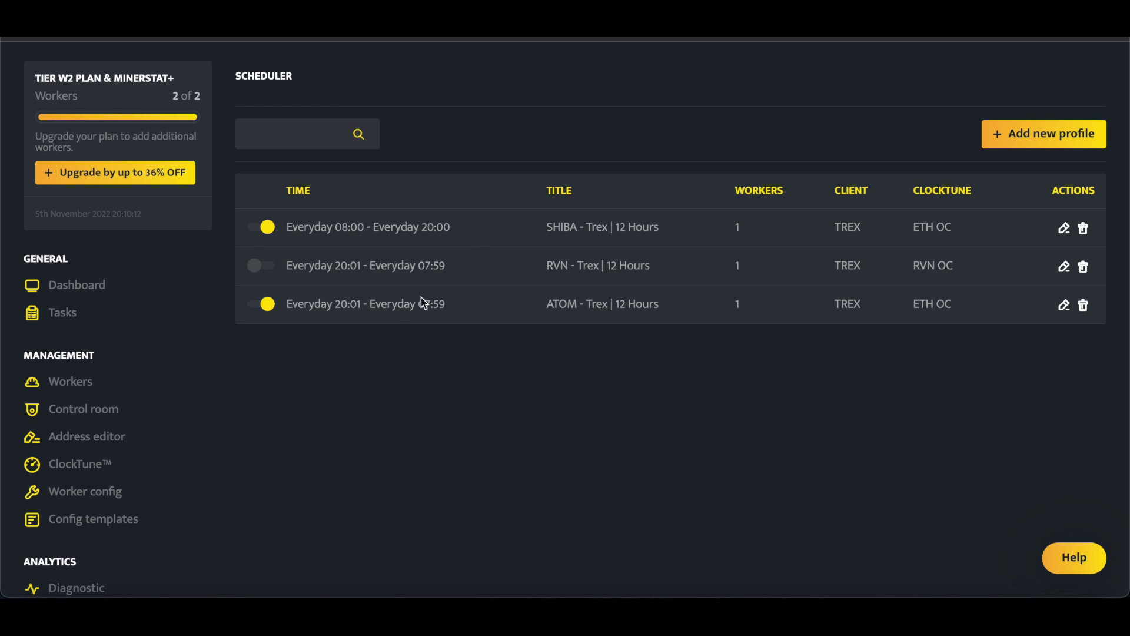
{"action": "left_click", "coordinate": [77, 380]}
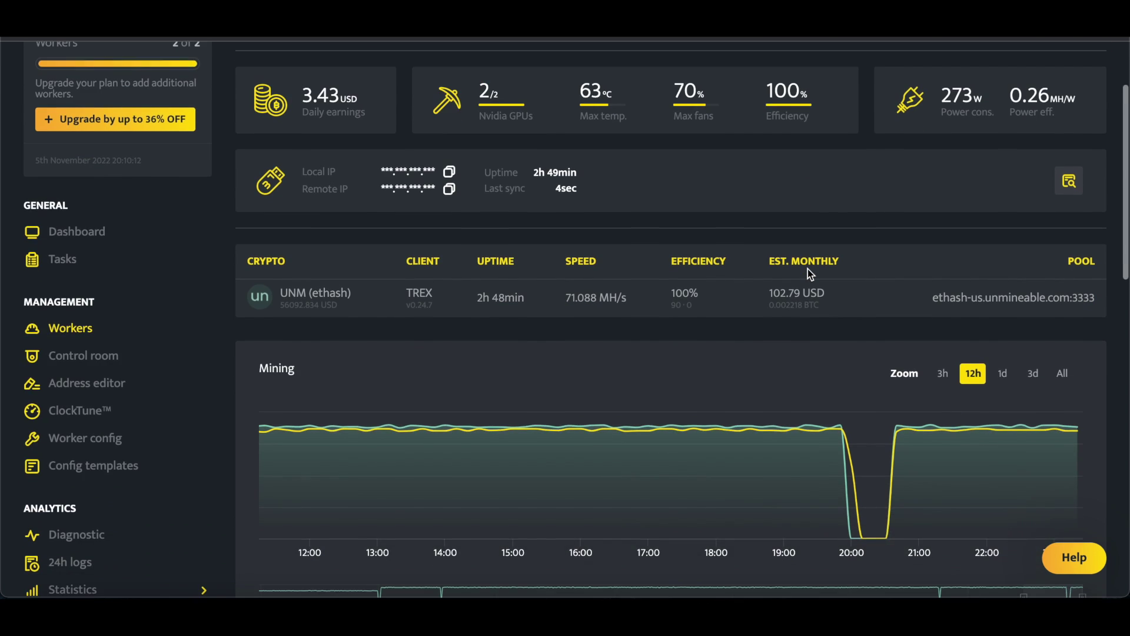
- Zoom the 2x3060 worker's Mining chart to 3 days and show Scheduler start events
{"action": "left_click", "coordinate": [1033, 245]}
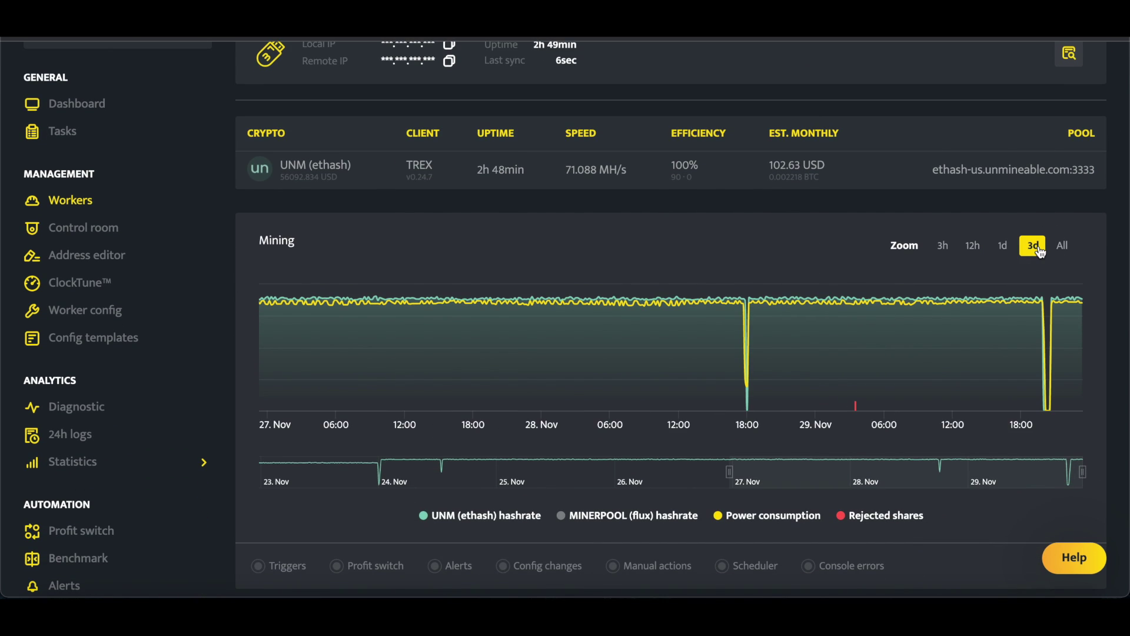
{"action": "scroll", "coordinate": [600, 209], "scroll_direction": "down", "scroll_amount": 2}
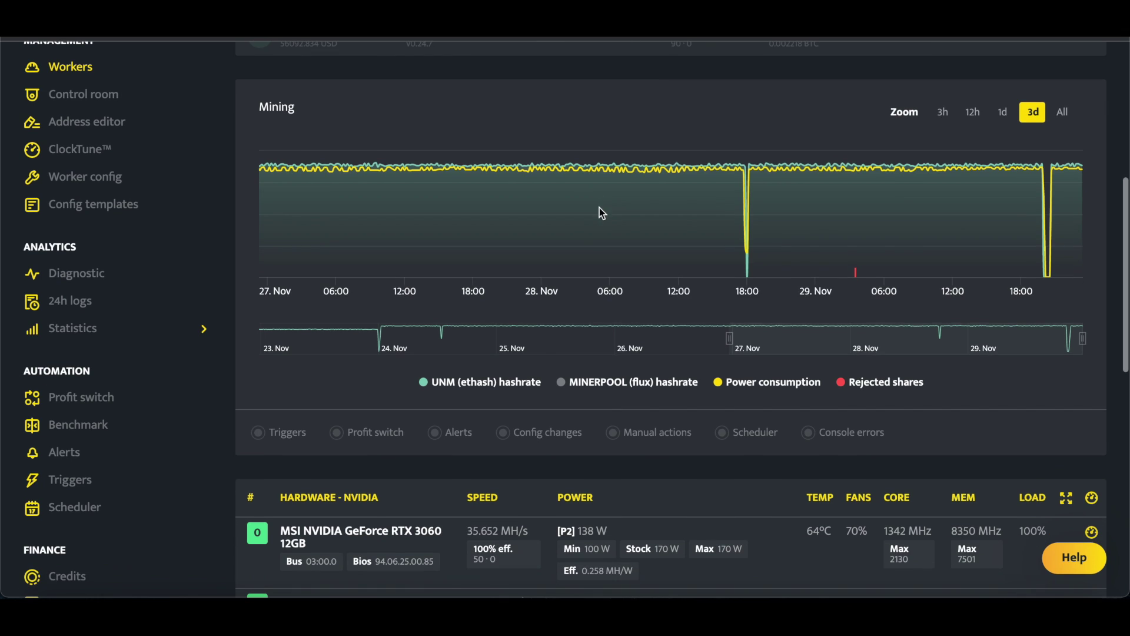
{"action": "left_click", "coordinate": [725, 437]}
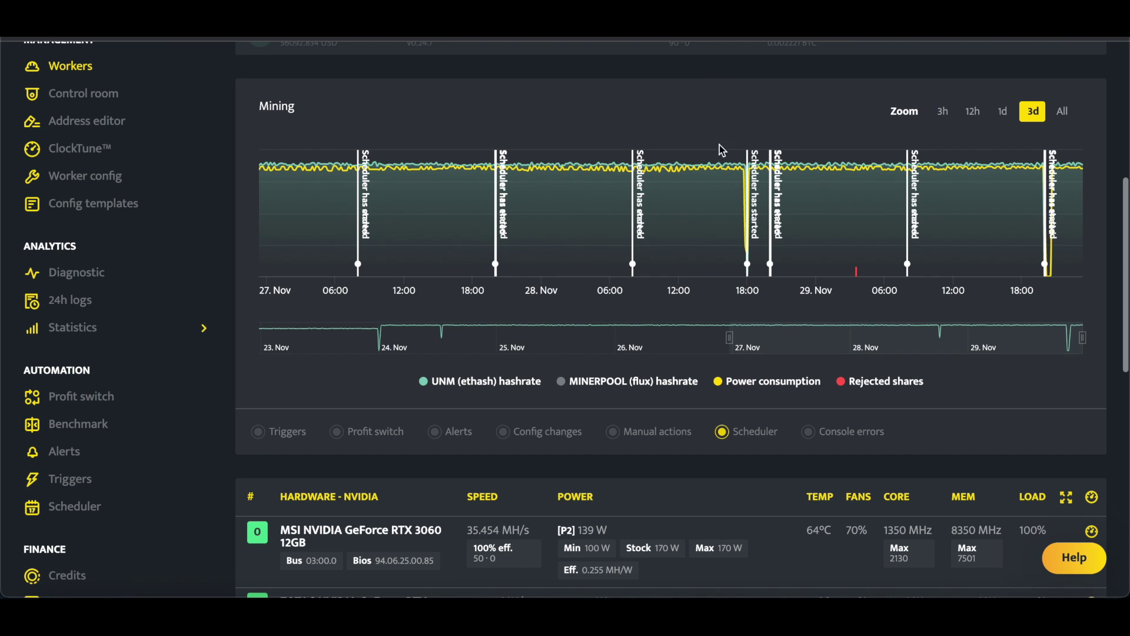
{"action": "scroll", "coordinate": [859, 236], "scroll_direction": "down", "scroll_amount": 3}
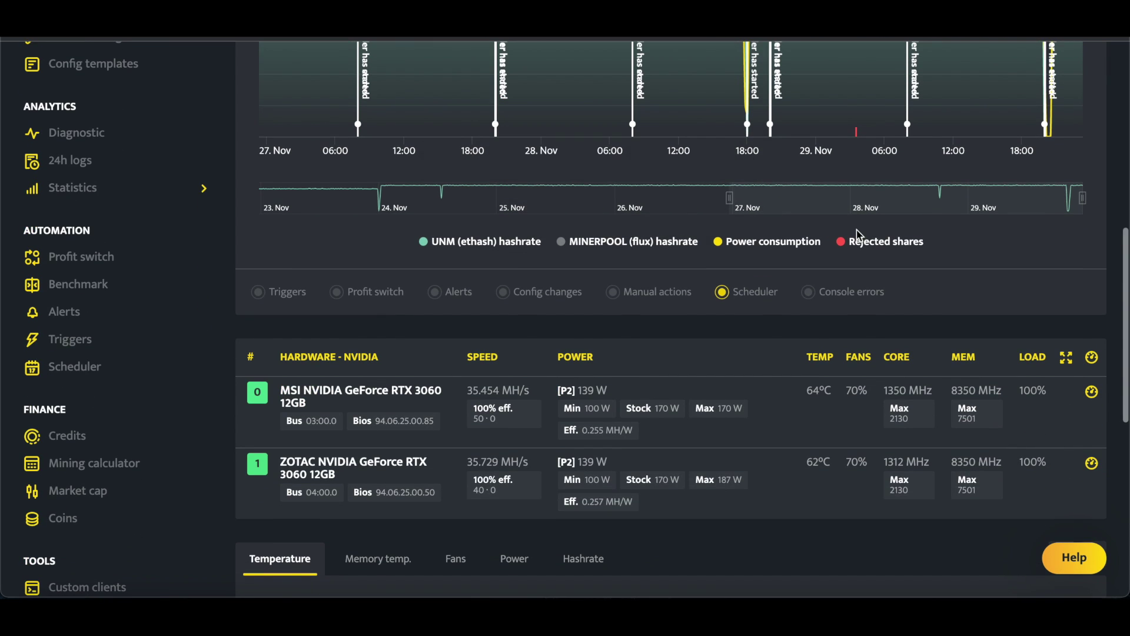
{"action": "scroll", "coordinate": [859, 235], "scroll_direction": "up", "scroll_amount": 4}
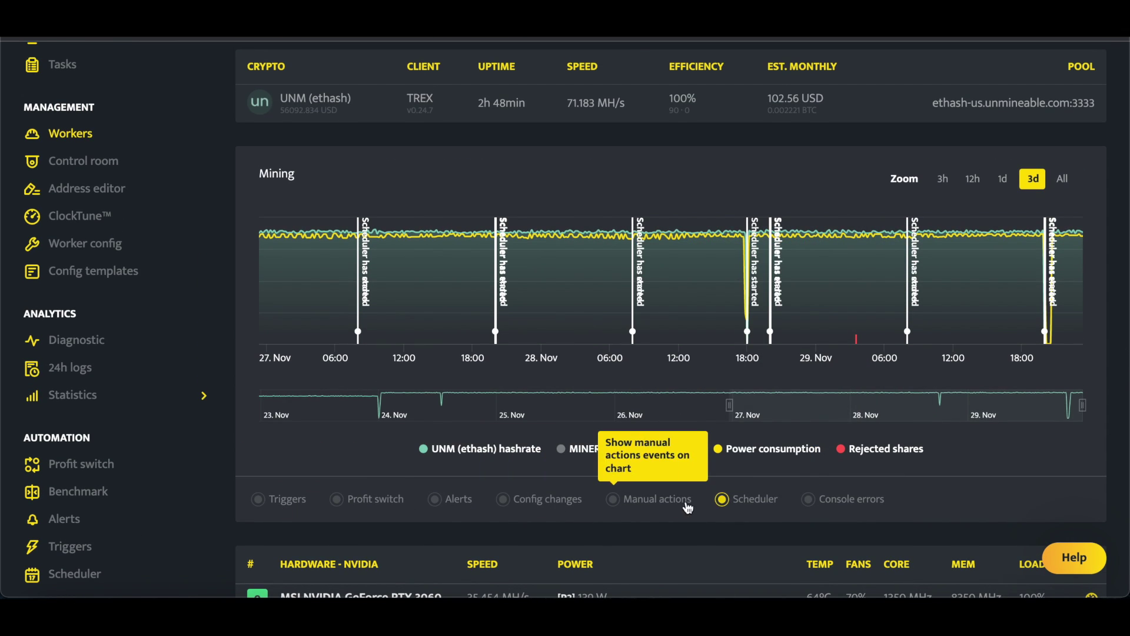
- Hide the Scheduler events from the Mining chart and scroll back through the worker page
{"action": "left_click", "coordinate": [723, 500]}
{"action": "scroll", "coordinate": [612, 432], "scroll_direction": "up", "scroll_amount": 1}
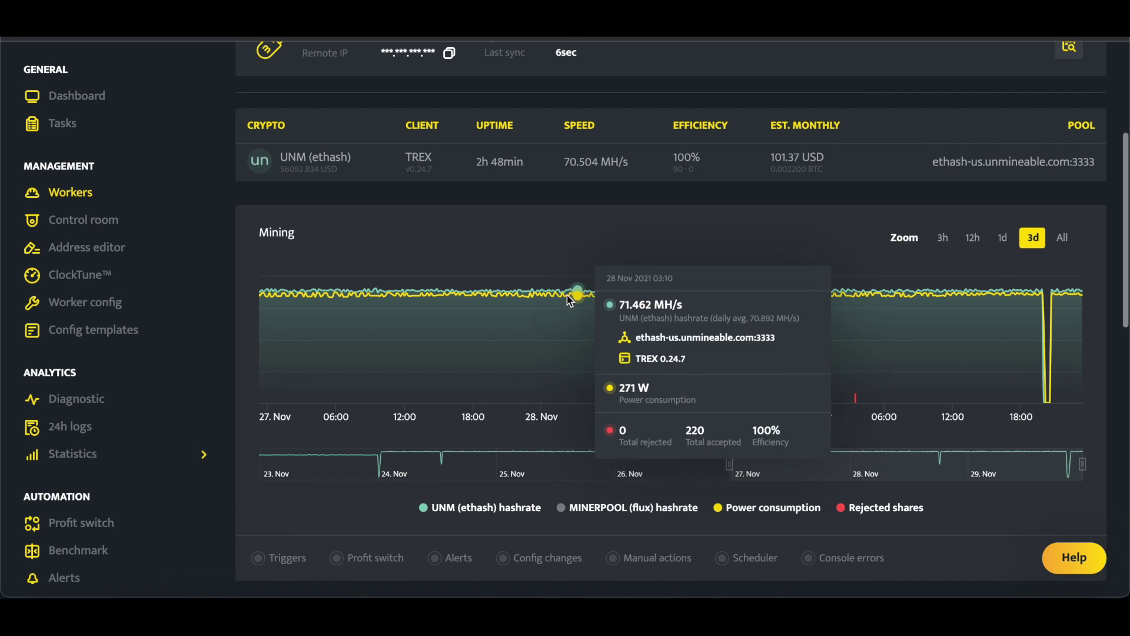
{"action": "scroll", "coordinate": [583, 307], "scroll_direction": "down", "scroll_amount": 2}
{"action": "scroll", "coordinate": [370, 394], "scroll_direction": "up", "scroll_amount": 1}
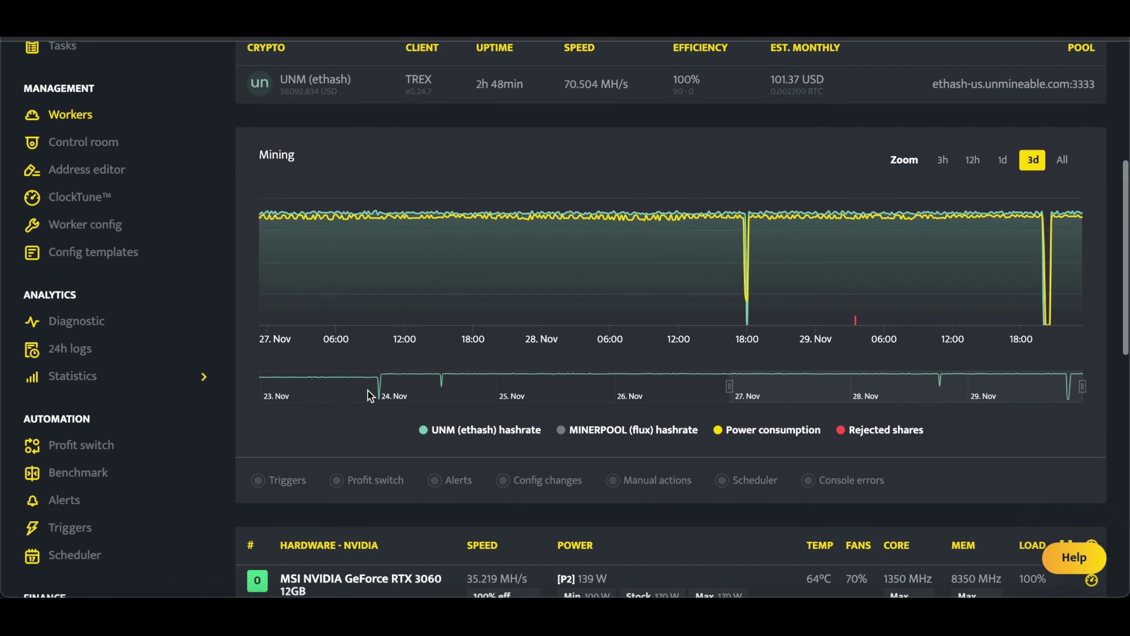
{"action": "scroll", "coordinate": [370, 394], "scroll_direction": "down", "scroll_amount": 3}
{"action": "scroll", "coordinate": [371, 395], "scroll_direction": "down", "scroll_amount": 1}
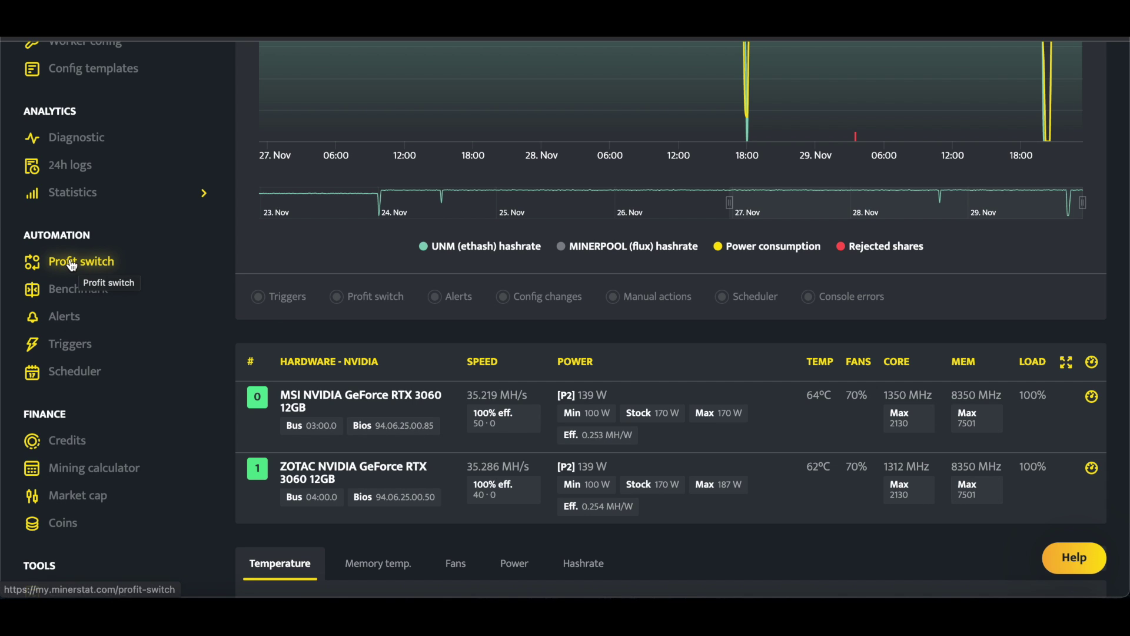
{"action": "scroll", "coordinate": [568, 253], "scroll_direction": "up", "scroll_amount": 2}
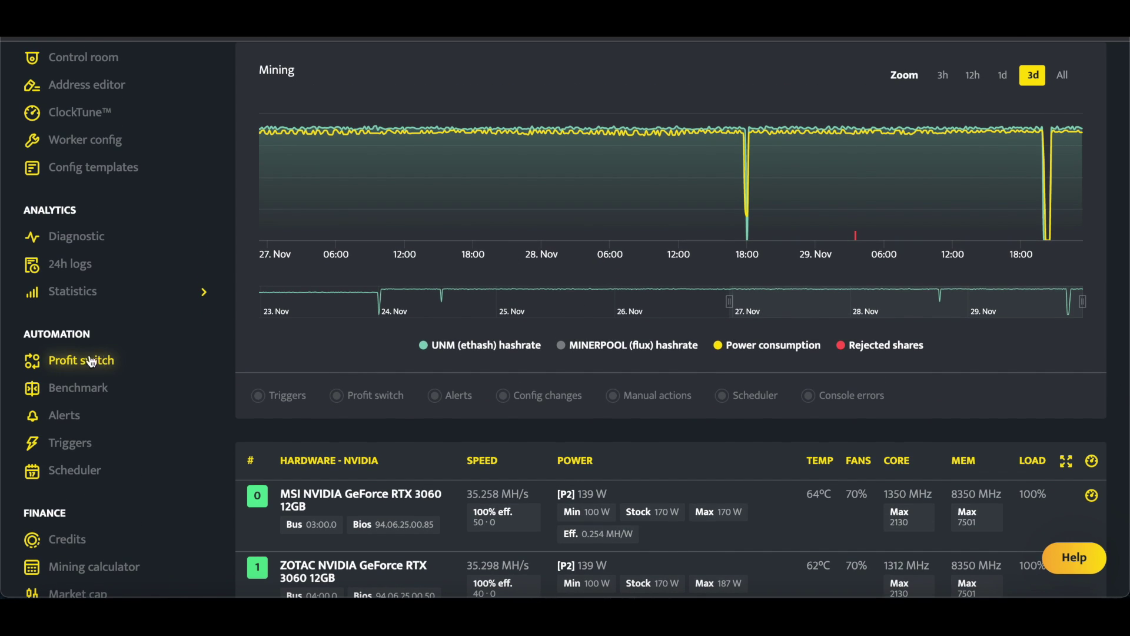
{"action": "scroll", "coordinate": [392, 338], "scroll_direction": "up", "scroll_amount": 2}
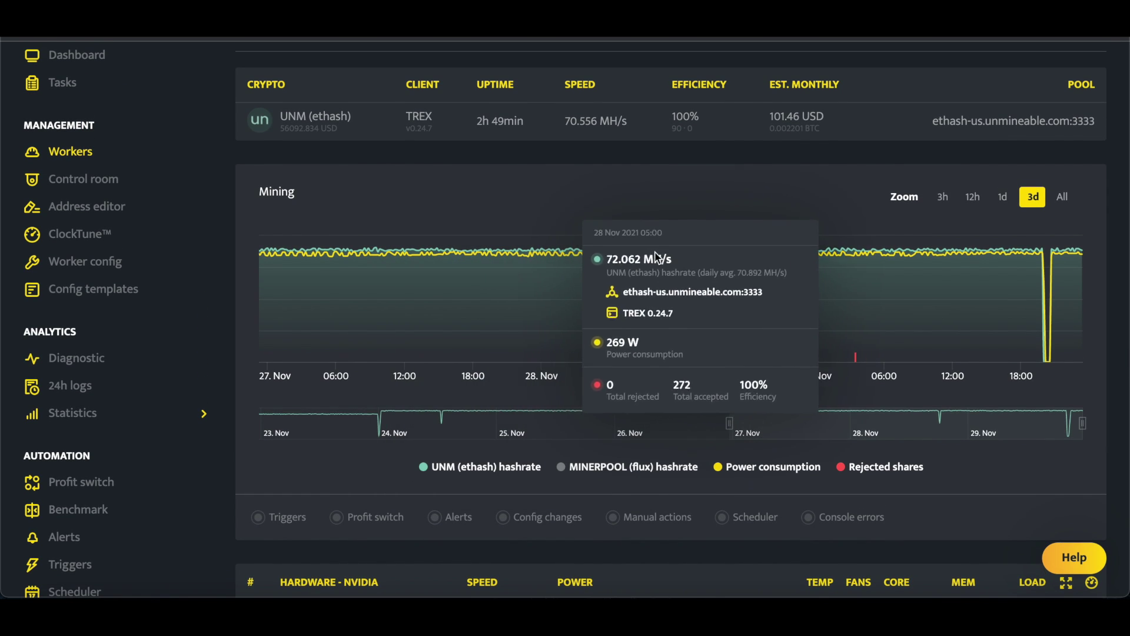
{"action": "scroll", "coordinate": [656, 256], "scroll_direction": "up", "scroll_amount": 2}
{"action": "scroll", "coordinate": [695, 277], "scroll_direction": "up", "scroll_amount": 1}
{"action": "scroll", "coordinate": [689, 288], "scroll_direction": "down", "scroll_amount": 1}
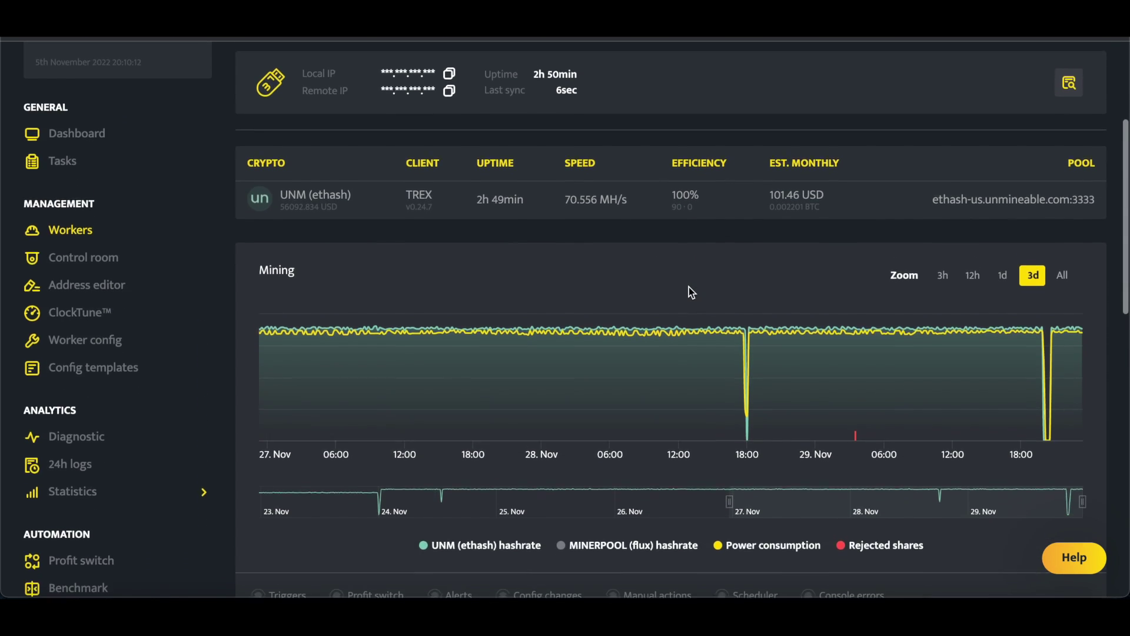
{"action": "scroll", "coordinate": [689, 289], "scroll_direction": "up", "scroll_amount": 4}
{"action": "scroll", "coordinate": [827, 374], "scroll_direction": "down", "scroll_amount": 2}
{"action": "scroll", "coordinate": [707, 347], "scroll_direction": "up", "scroll_amount": 1}
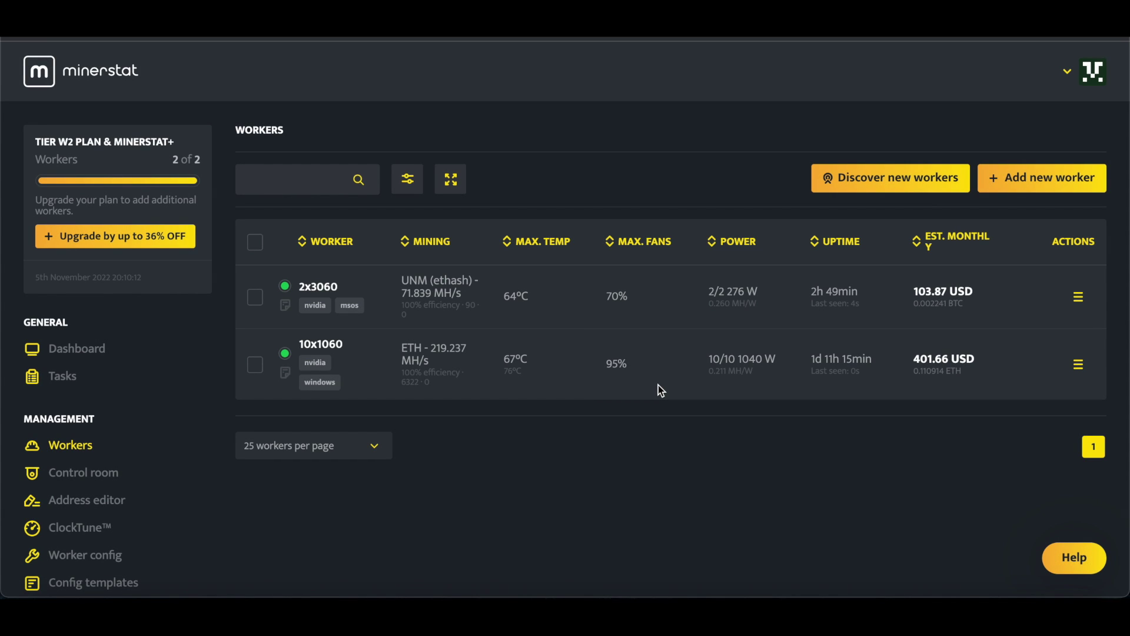
- Review the dashboard overview (1.313 kW draw, 20.24 USD per day), then return to the mining overview
{"action": "left_click", "coordinate": [93, 355]}
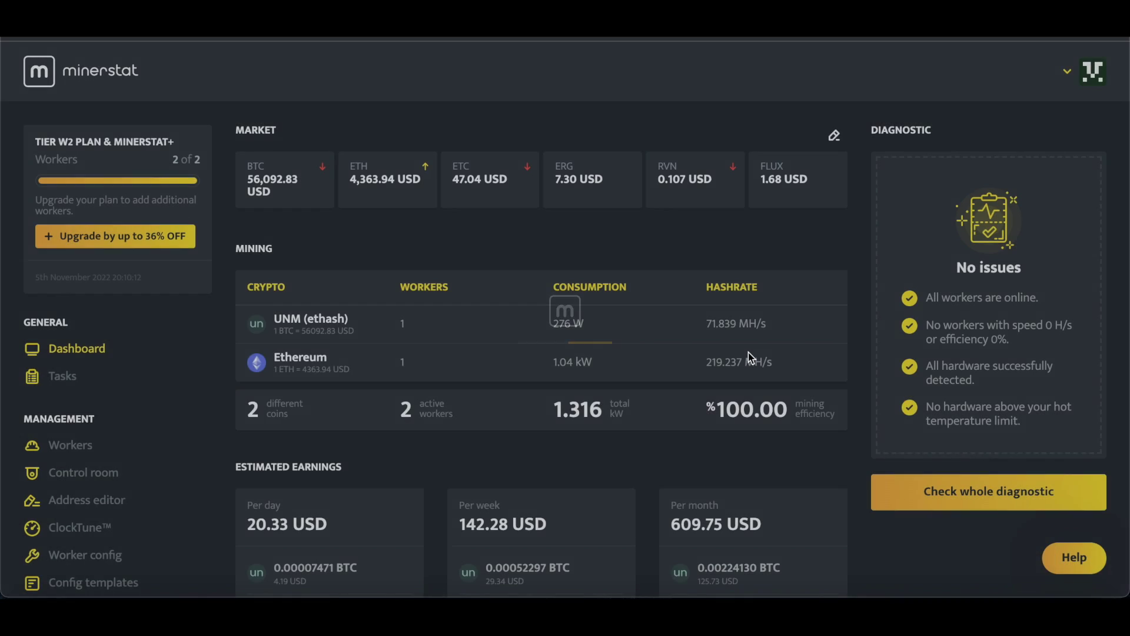
{"action": "scroll", "coordinate": [627, 353], "scroll_direction": "down", "scroll_amount": 2}
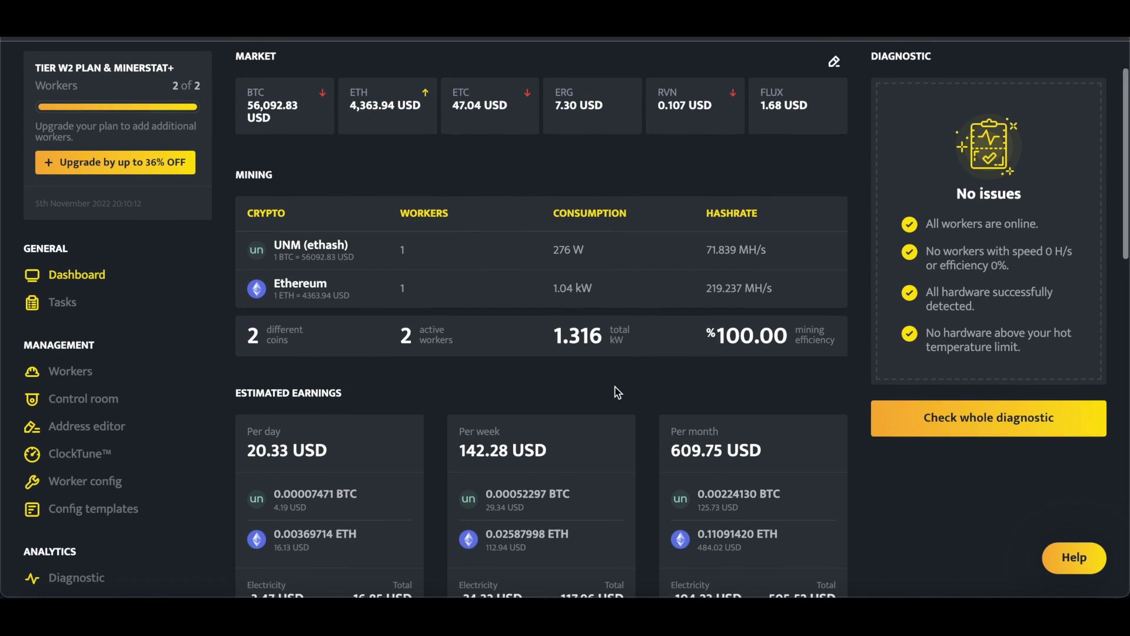
{"action": "scroll", "coordinate": [618, 393], "scroll_direction": "up", "scroll_amount": 1}
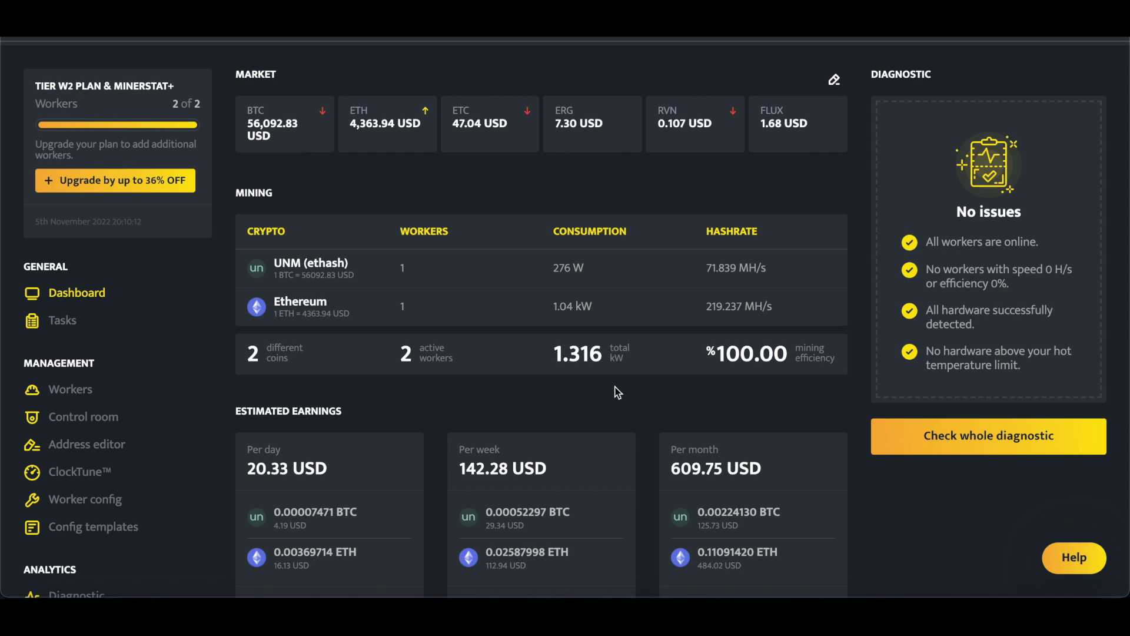
{"action": "scroll", "coordinate": [617, 392], "scroll_direction": "down", "scroll_amount": 3}
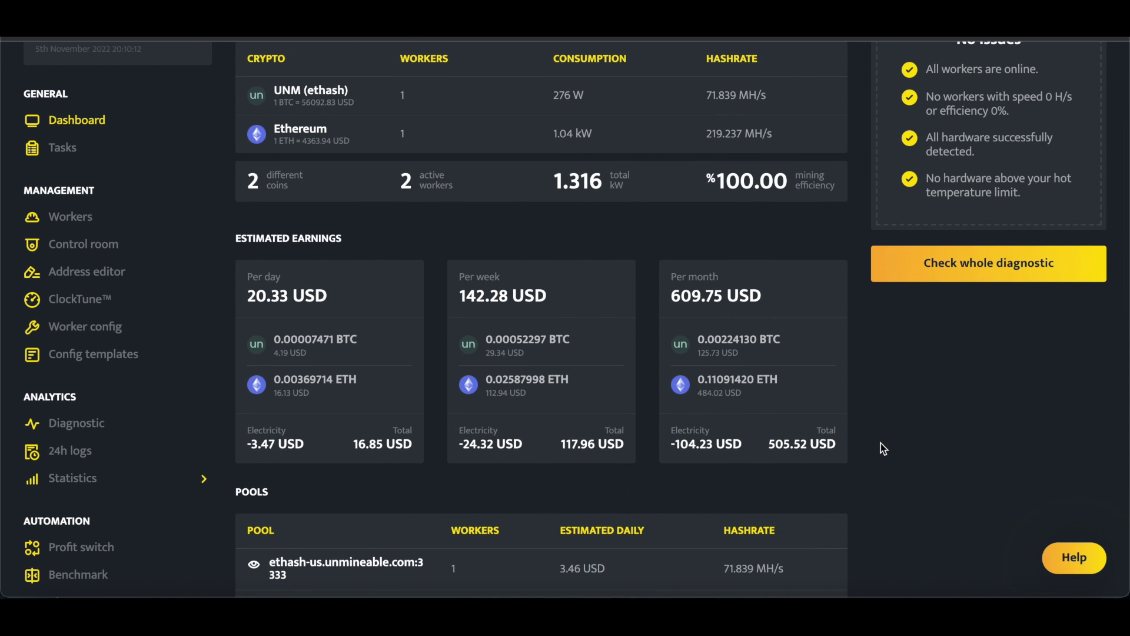
{"action": "scroll", "coordinate": [683, 398], "scroll_direction": "down", "scroll_amount": 2}
{"action": "scroll", "coordinate": [674, 411], "scroll_direction": "up", "scroll_amount": 1}
{"action": "scroll", "coordinate": [671, 407], "scroll_direction": "up", "scroll_amount": 1}
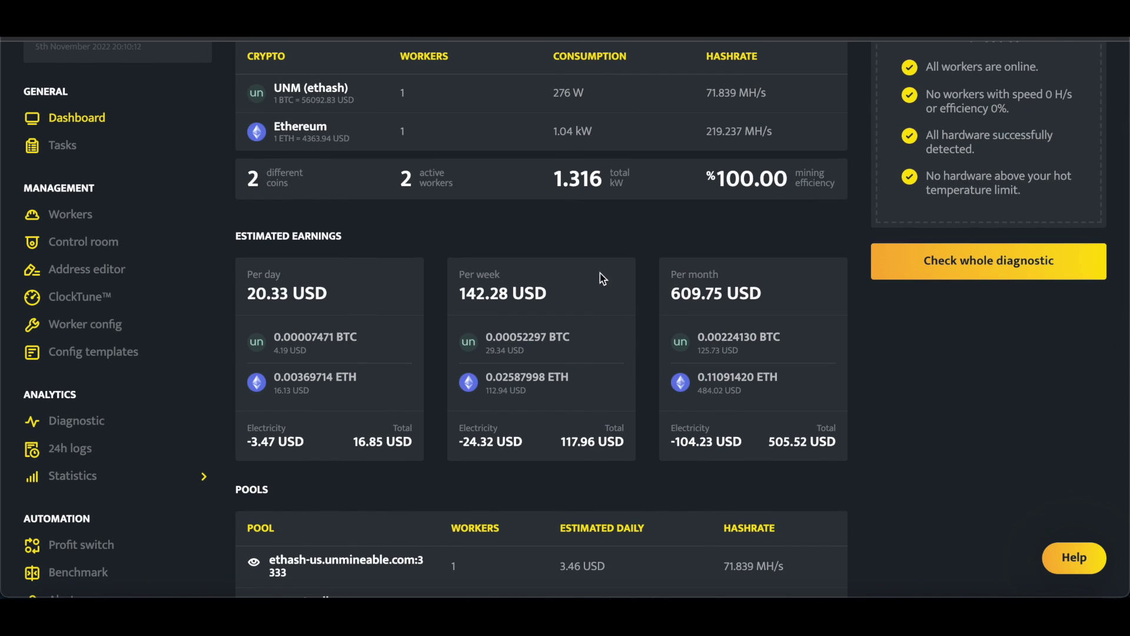
{"action": "scroll", "coordinate": [599, 273], "scroll_direction": "up", "scroll_amount": 2}
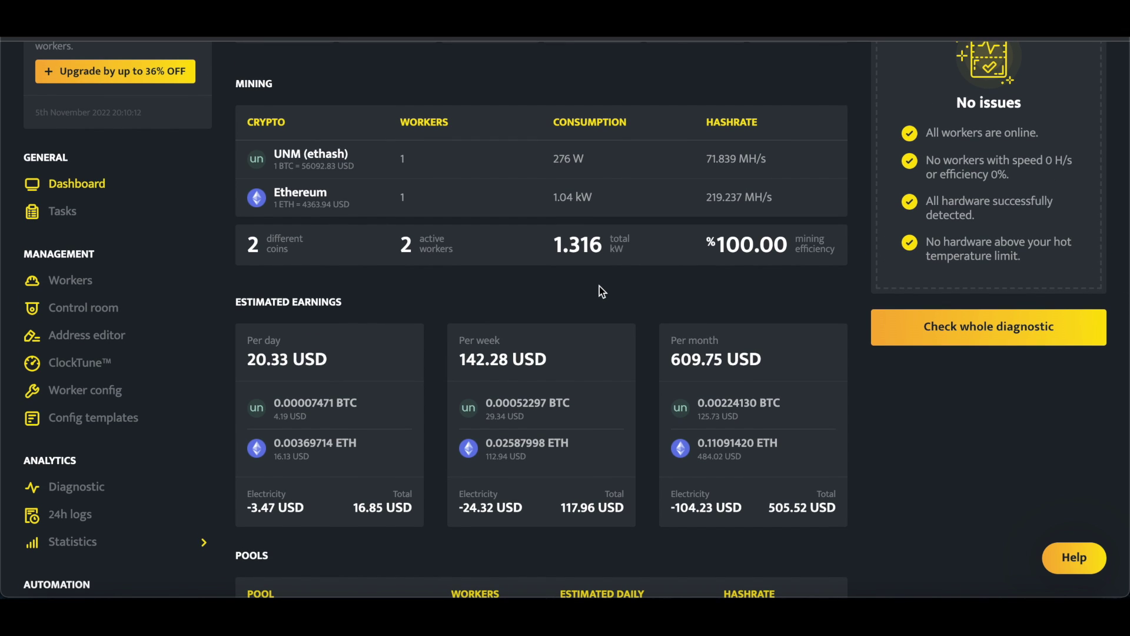
{"action": "scroll", "coordinate": [599, 291], "scroll_direction": "up", "scroll_amount": 2}
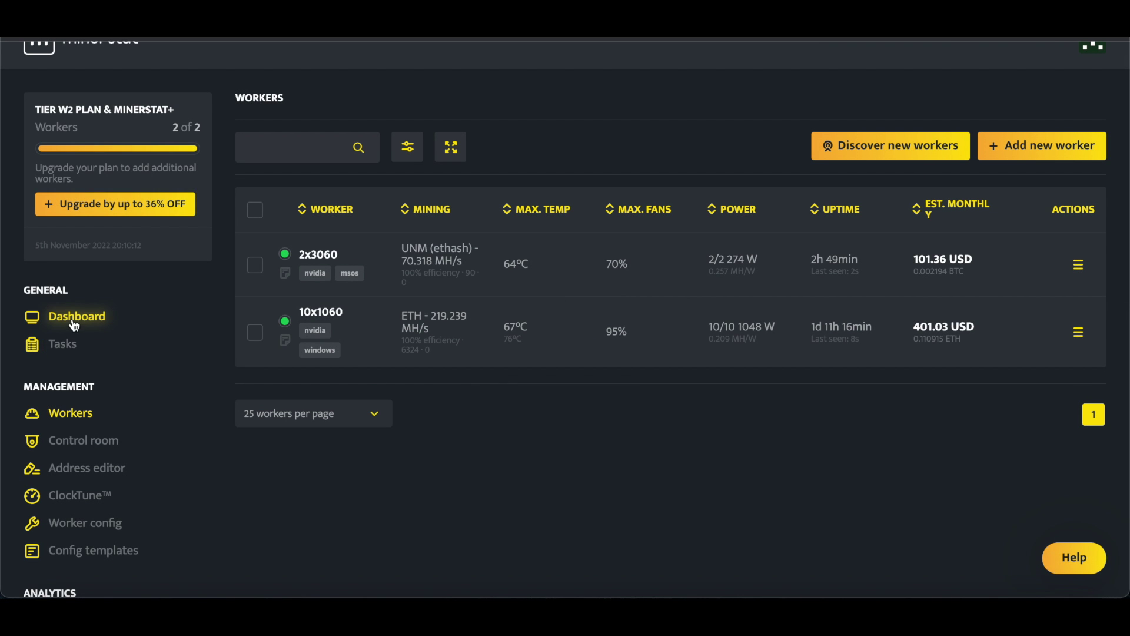
{"action": "left_click", "coordinate": [69, 321]}
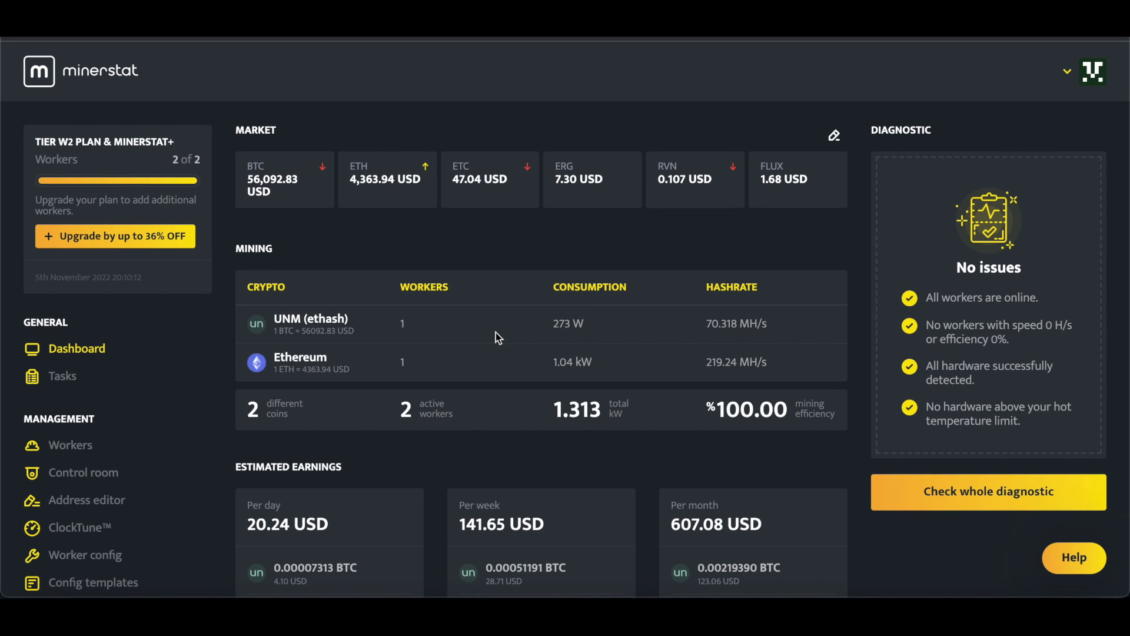
- Scroll through the dashboard's Mining, Estimated Earnings and Pools sections showing 20.29 USD/day, 608.82 USD/month
{"action": "scroll", "coordinate": [585, 416], "scroll_direction": "down", "scroll_amount": 2}
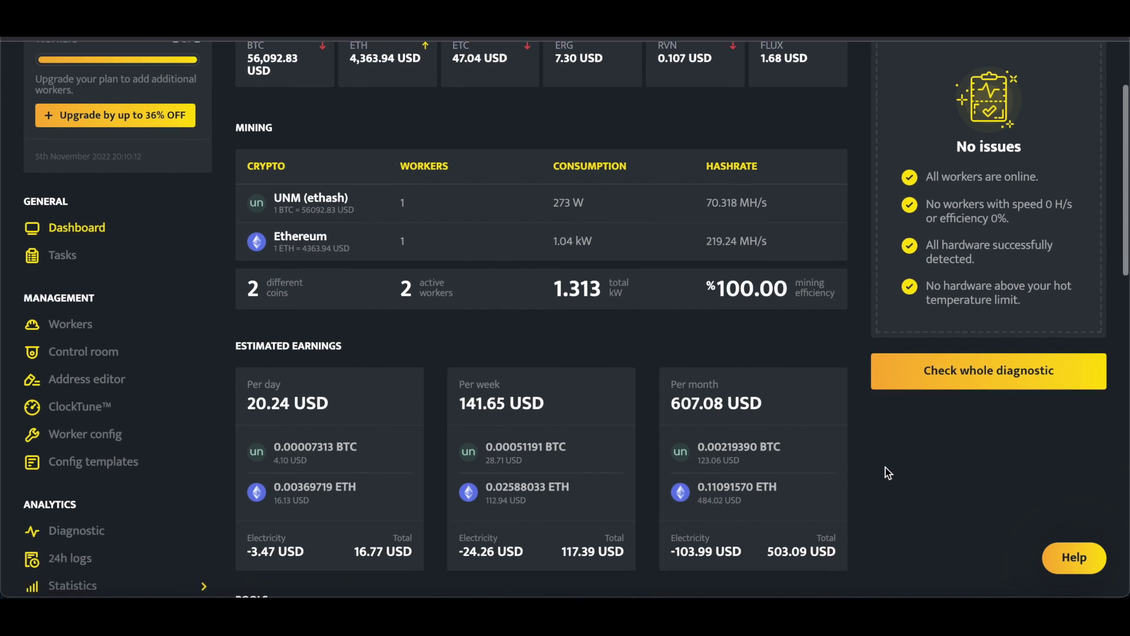
{"action": "scroll", "coordinate": [885, 468], "scroll_direction": "down", "scroll_amount": 1}
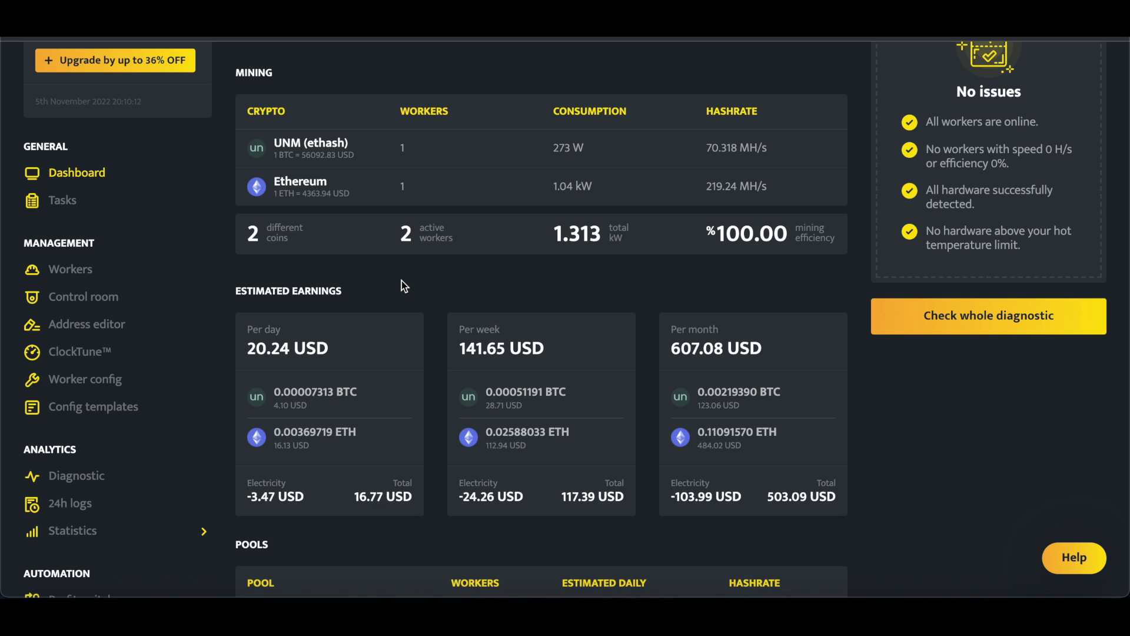
{"action": "scroll", "coordinate": [459, 306], "scroll_direction": "up", "scroll_amount": 1}
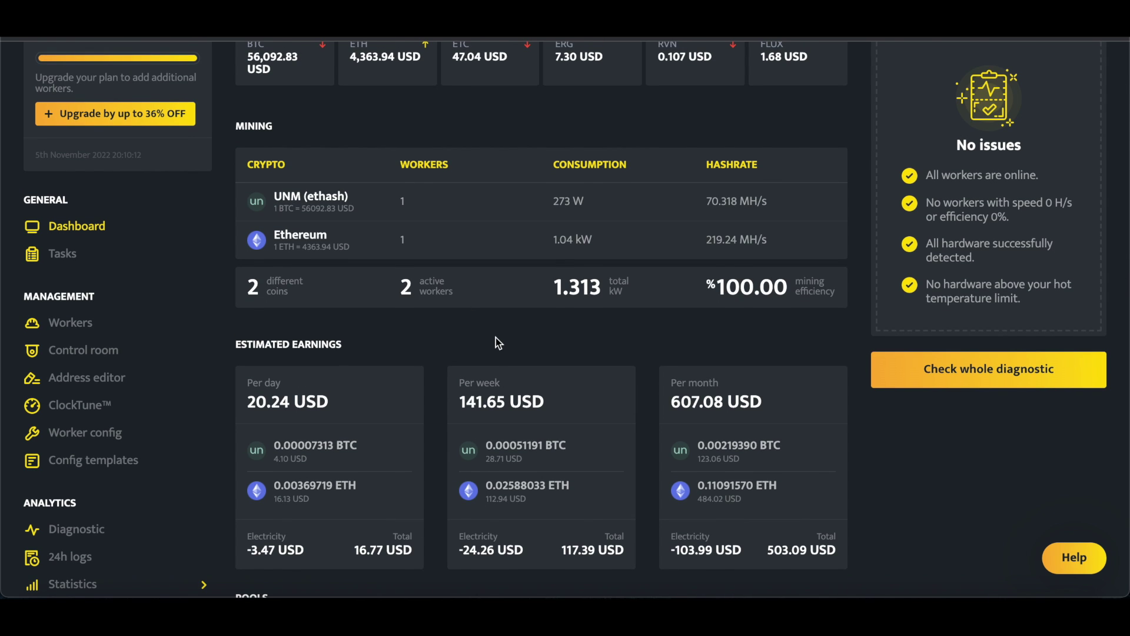
{"action": "scroll", "coordinate": [492, 333], "scroll_direction": "down", "scroll_amount": 1}
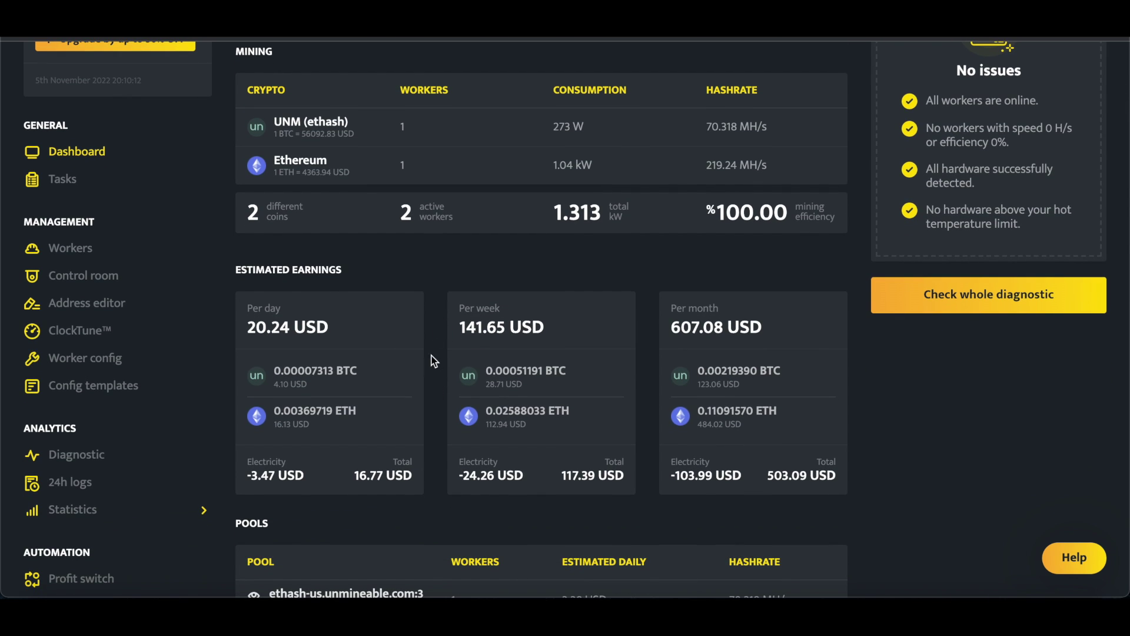
{"action": "scroll", "coordinate": [439, 362], "scroll_direction": "down", "scroll_amount": 2}
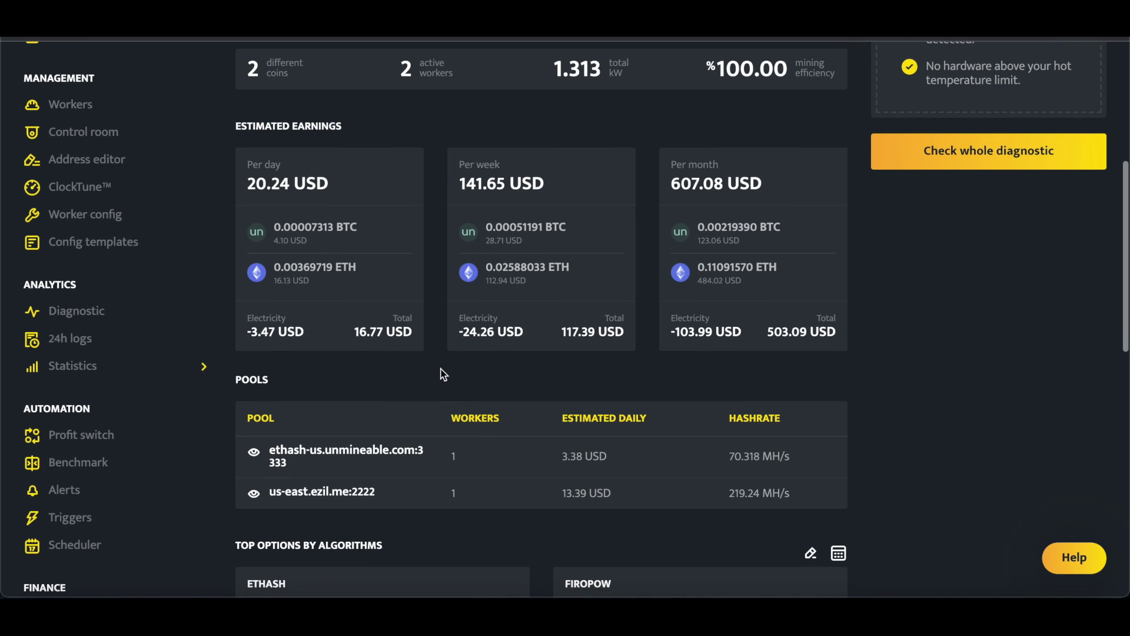
{"action": "scroll", "coordinate": [510, 367], "scroll_direction": "up", "scroll_amount": 3}
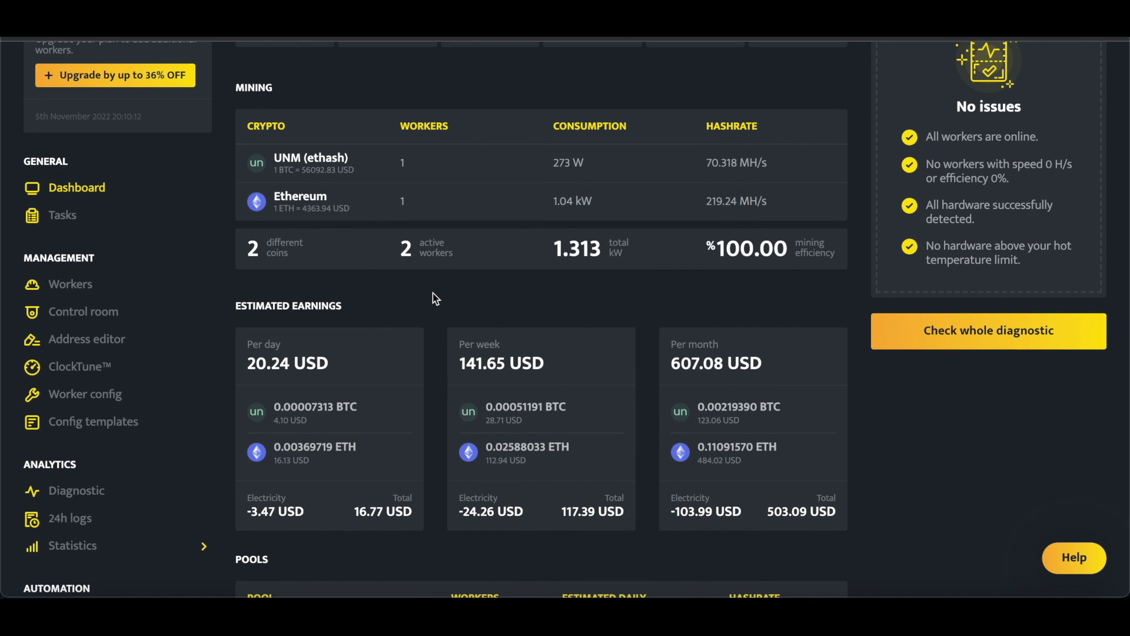
{"action": "scroll", "coordinate": [435, 294], "scroll_direction": "down", "scroll_amount": 1}
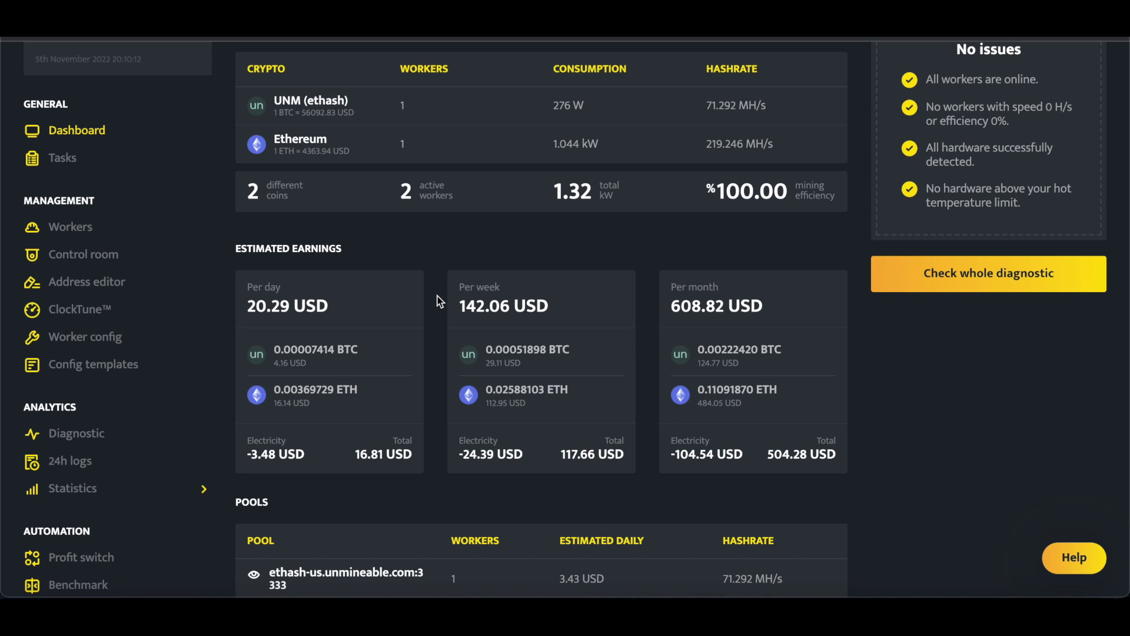
{"action": "scroll", "coordinate": [439, 302], "scroll_direction": "up", "scroll_amount": 4}
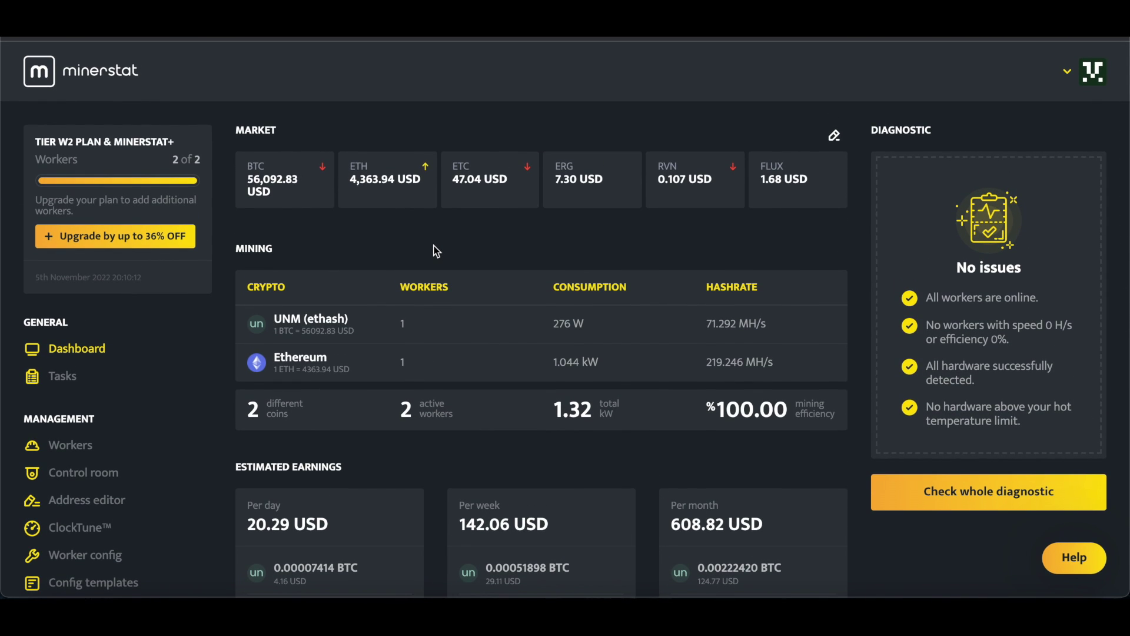
{"action": "scroll", "coordinate": [496, 265], "scroll_direction": "down", "scroll_amount": 3}
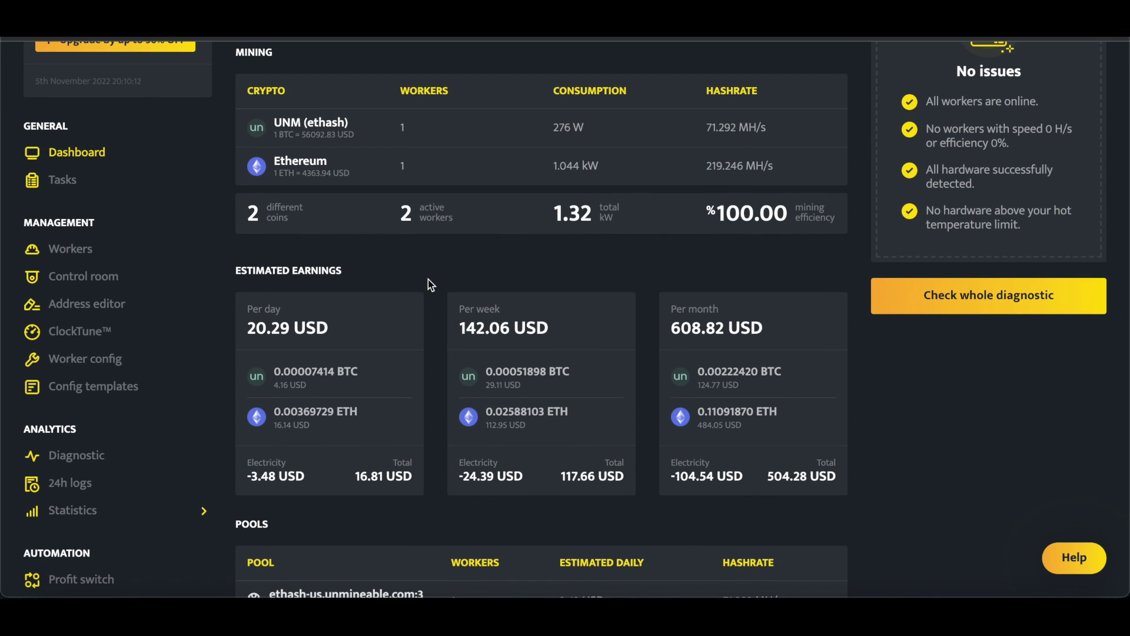
{"action": "scroll", "coordinate": [436, 280], "scroll_direction": "down", "scroll_amount": 1}
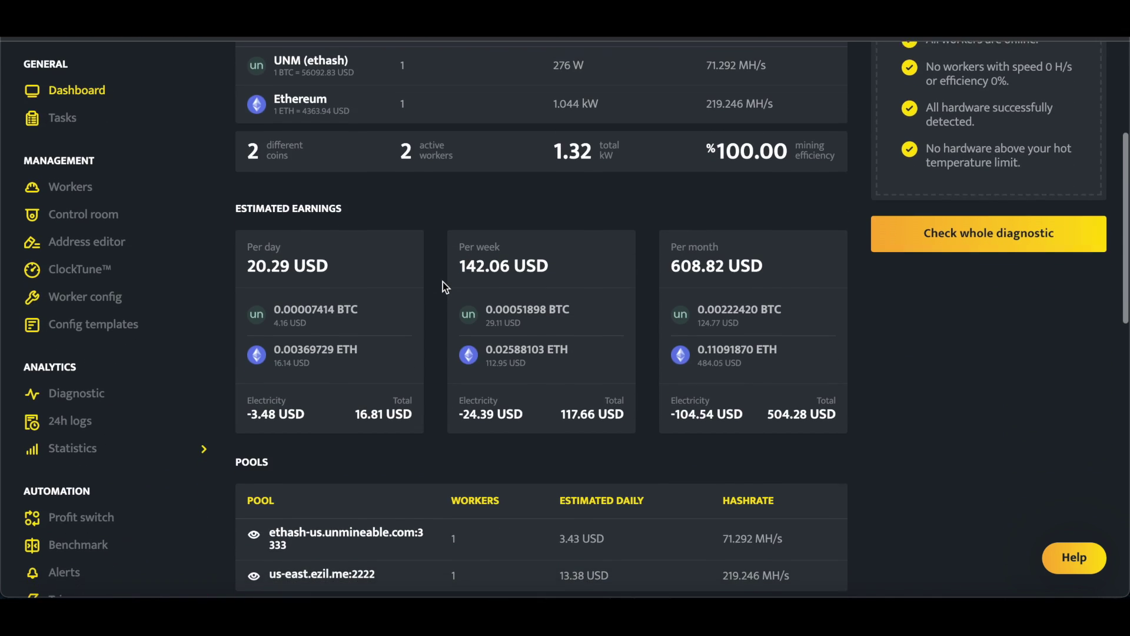
{"action": "scroll", "coordinate": [443, 282], "scroll_direction": "down", "scroll_amount": 1}
{"action": "scroll", "coordinate": [441, 305], "scroll_direction": "up", "scroll_amount": 1}
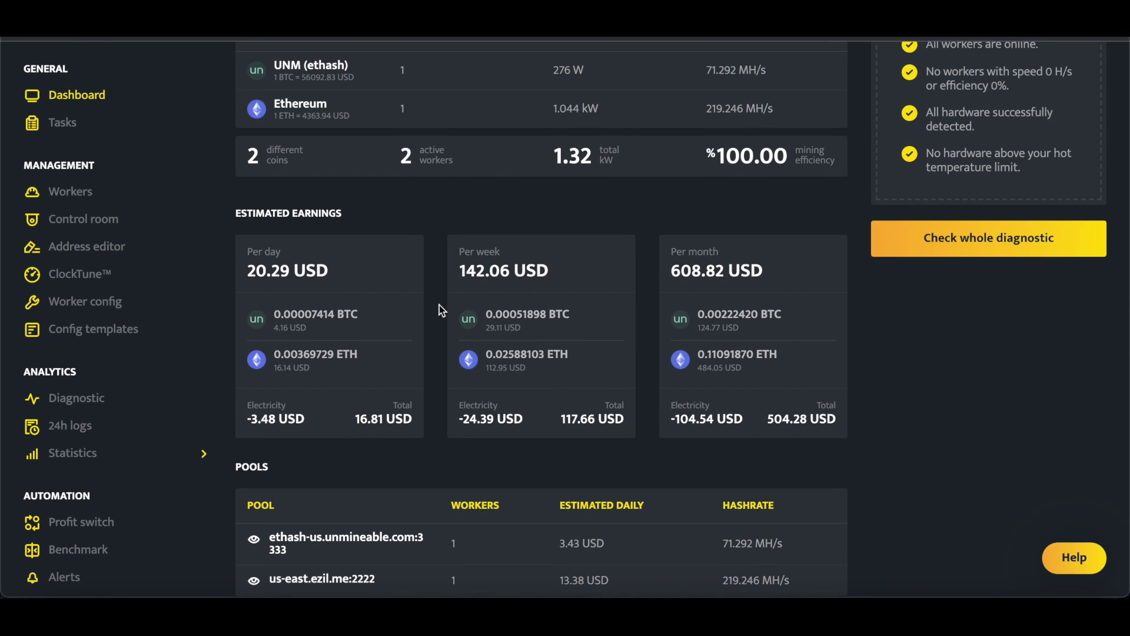
{"action": "scroll", "coordinate": [439, 304], "scroll_direction": "up", "scroll_amount": 1}
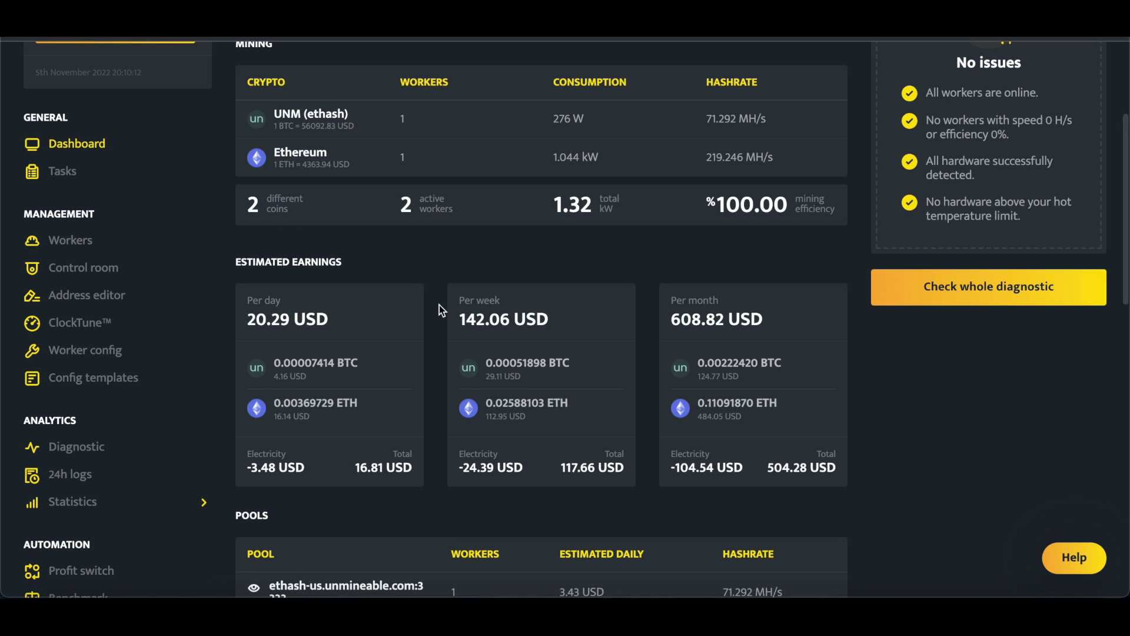
{"action": "scroll", "coordinate": [439, 305], "scroll_direction": "up", "scroll_amount": 1}
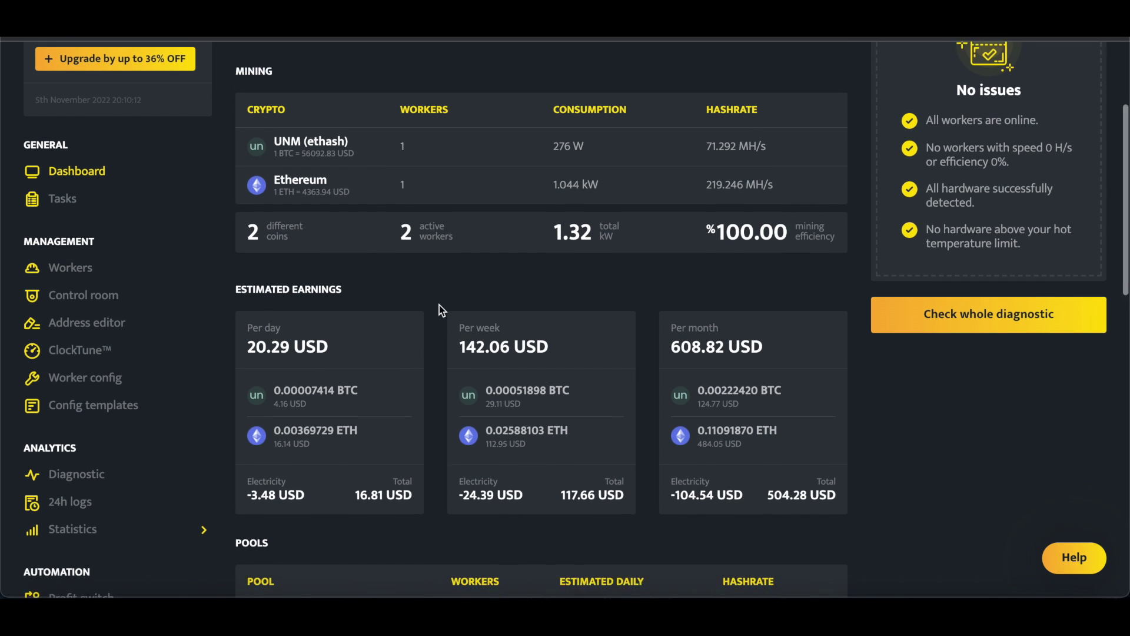
{"action": "scroll", "coordinate": [439, 305], "scroll_direction": "down", "scroll_amount": 1}
{"action": "scroll", "coordinate": [438, 310], "scroll_direction": "down", "scroll_amount": 3}
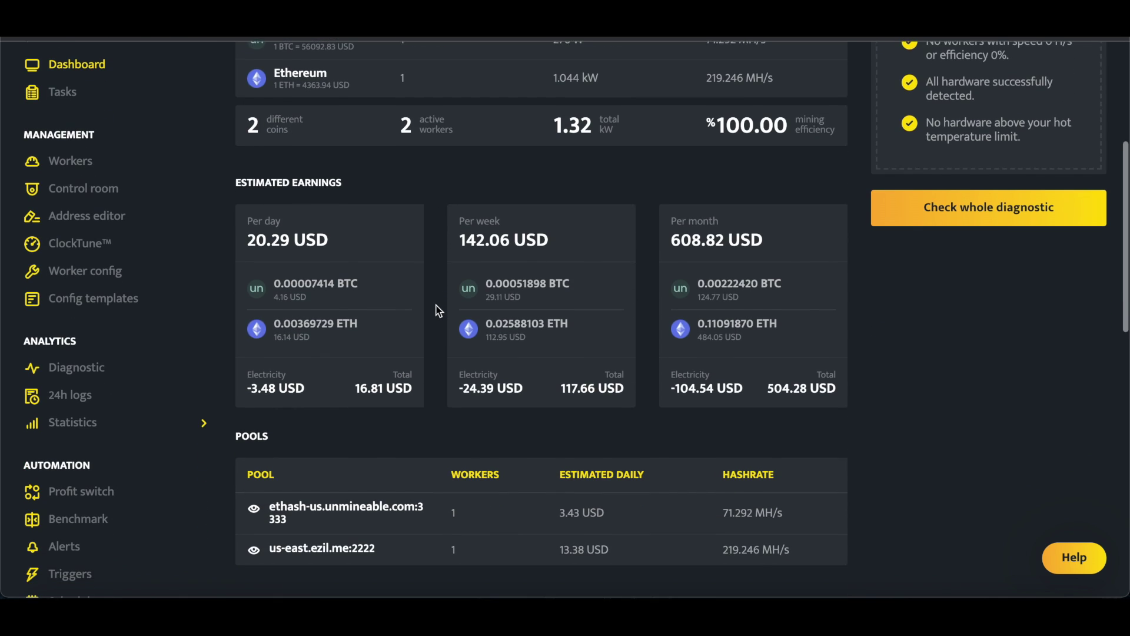
{"action": "scroll", "coordinate": [441, 401], "scroll_direction": "down", "scroll_amount": 3}
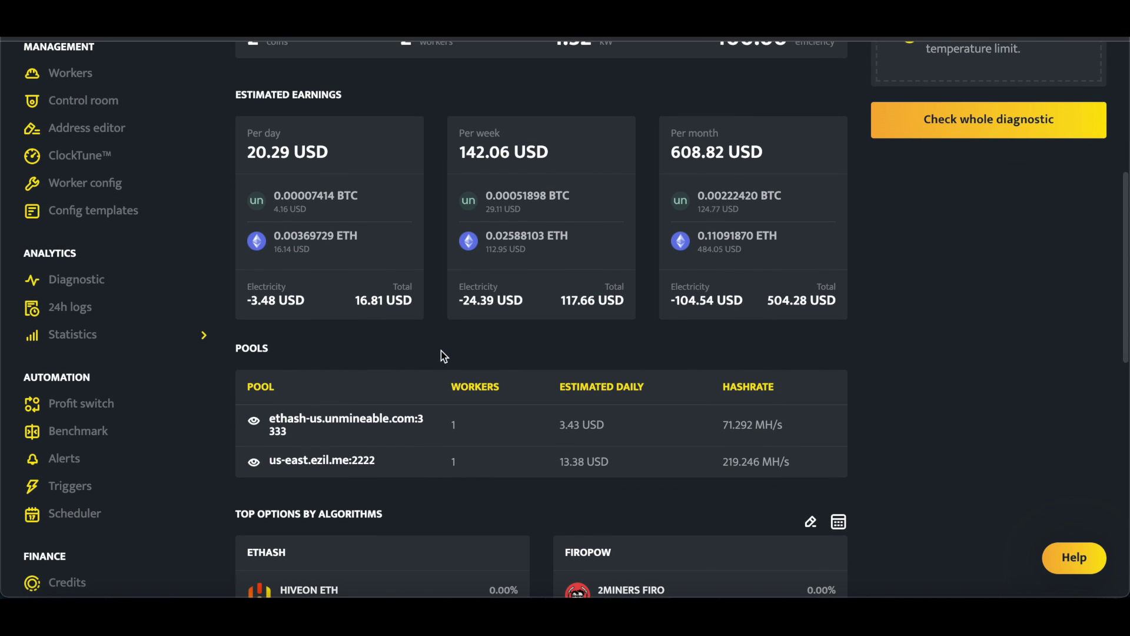
{"action": "scroll", "coordinate": [441, 356], "scroll_direction": "up", "scroll_amount": 3}
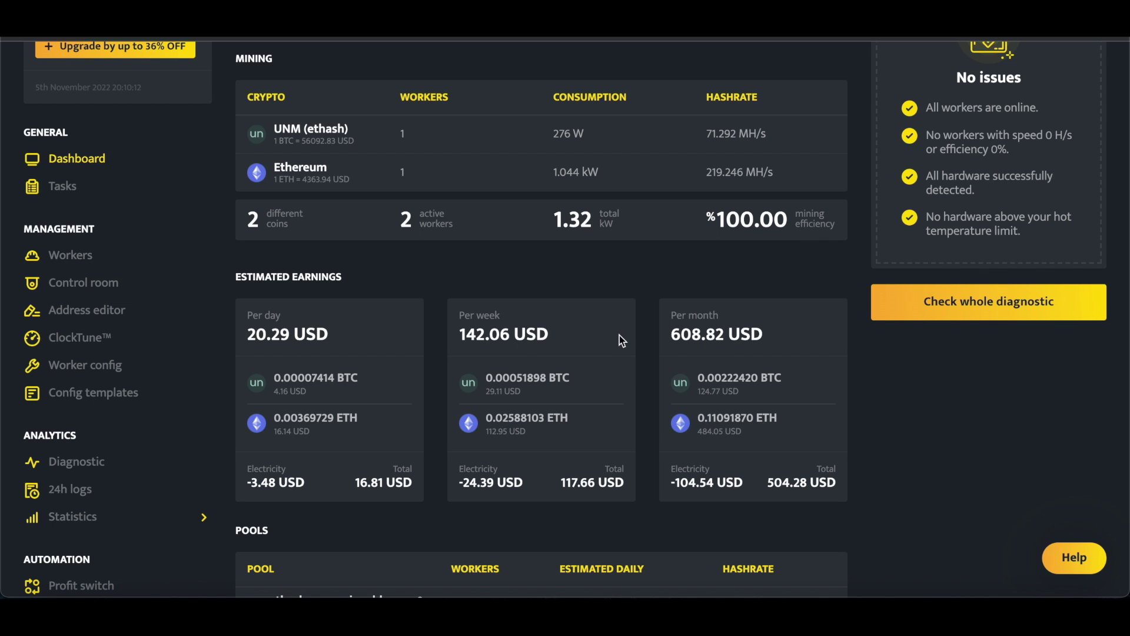
{"action": "scroll", "coordinate": [389, 324], "scroll_direction": "down", "scroll_amount": 2}
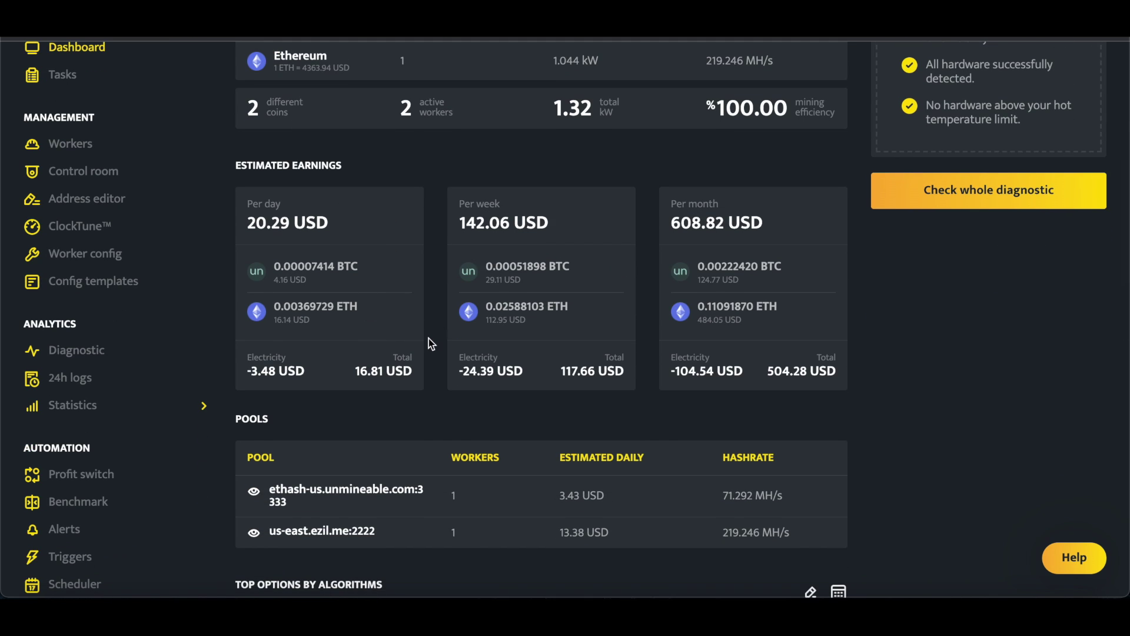
{"action": "scroll", "coordinate": [429, 338], "scroll_direction": "up", "scroll_amount": 2}
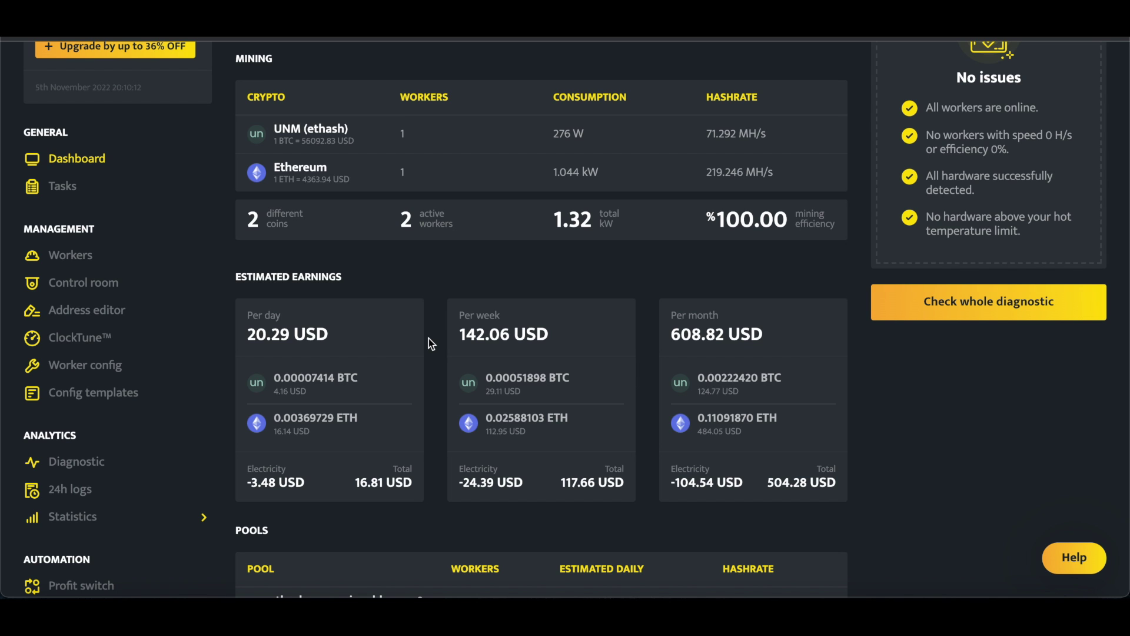
{"action": "scroll", "coordinate": [429, 338], "scroll_direction": "down", "scroll_amount": 5}
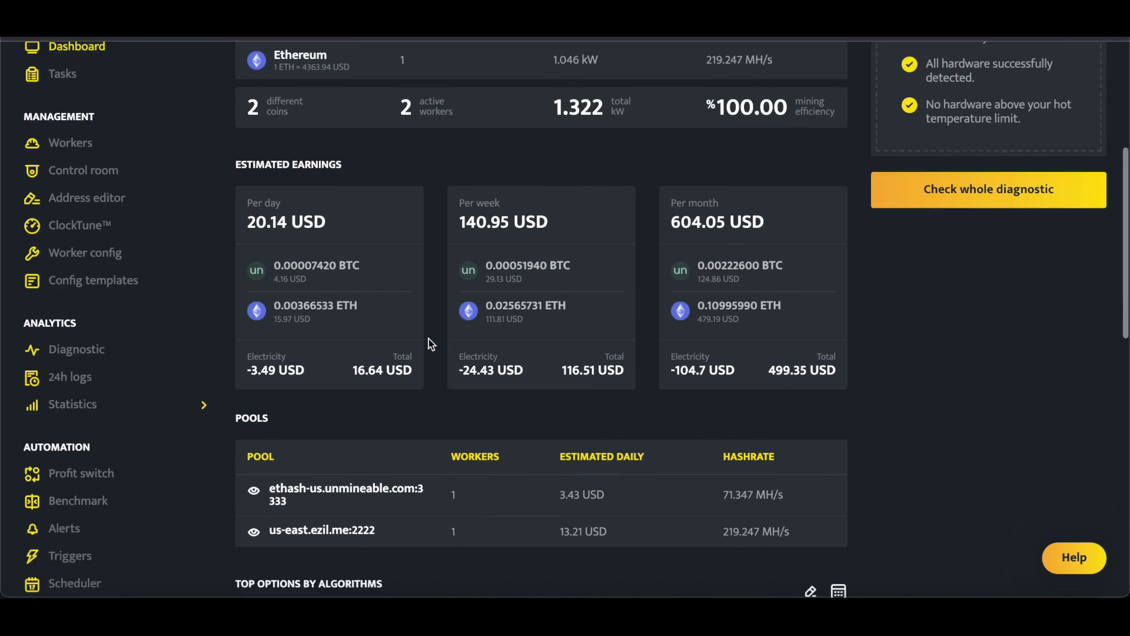
{"action": "scroll", "coordinate": [436, 349], "scroll_direction": "down", "scroll_amount": 2}
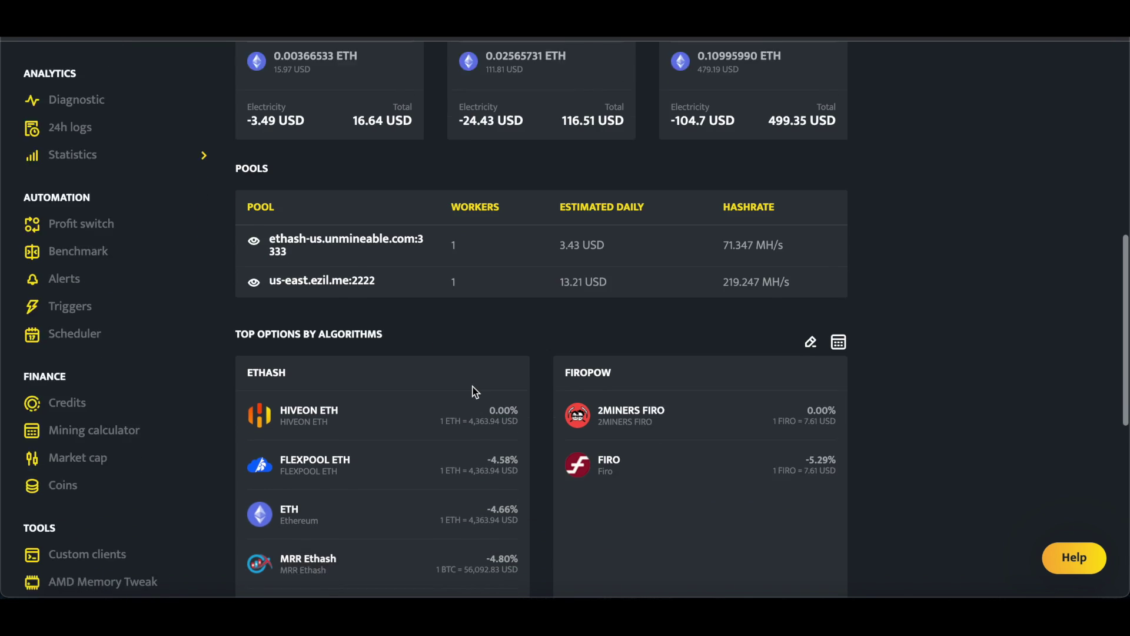
{"action": "scroll", "coordinate": [472, 391], "scroll_direction": "up", "scroll_amount": 3}
{"action": "scroll", "coordinate": [474, 391], "scroll_direction": "up", "scroll_amount": 3}
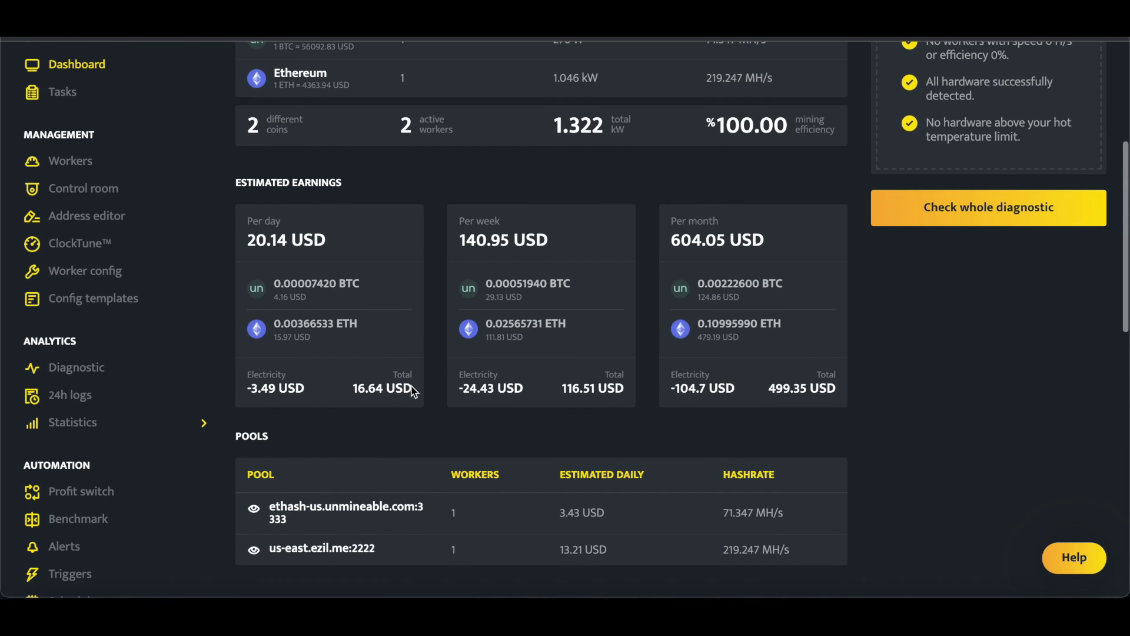
{"action": "scroll", "coordinate": [436, 388], "scroll_direction": "down", "scroll_amount": 1}
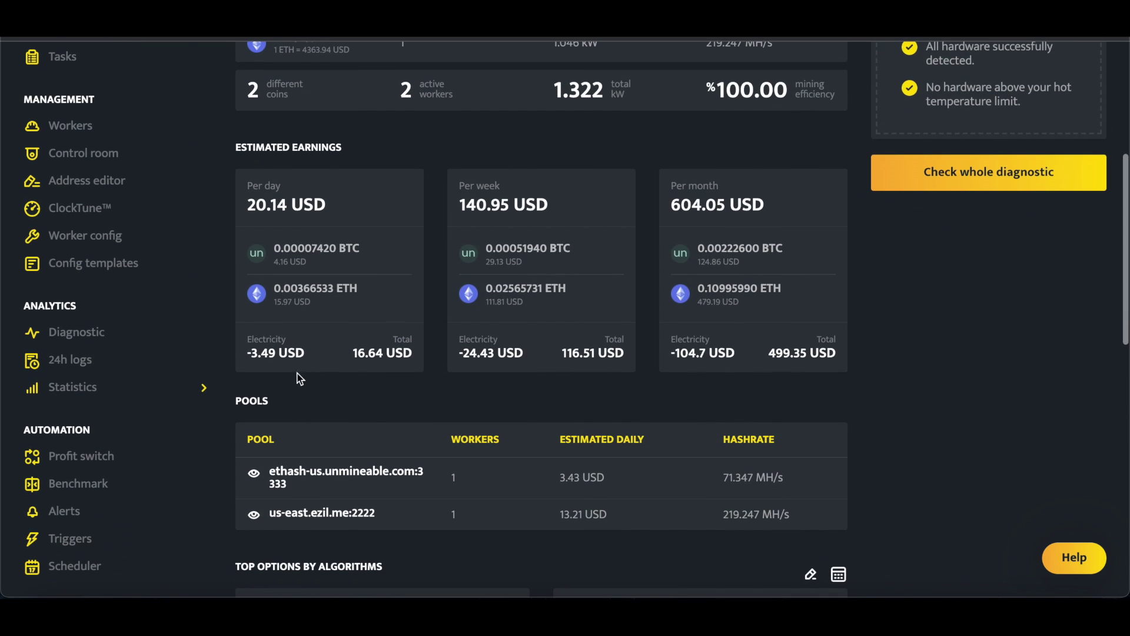
{"action": "scroll", "coordinate": [497, 363], "scroll_direction": "down", "scroll_amount": 3}
{"action": "scroll", "coordinate": [498, 432], "scroll_direction": "up", "scroll_amount": 3}
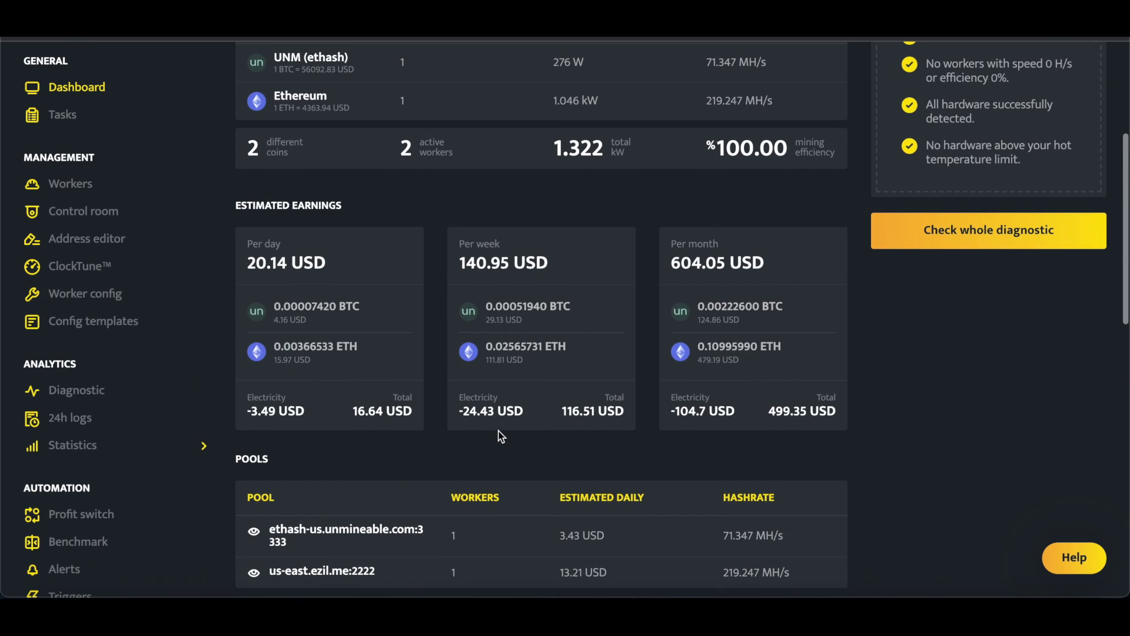